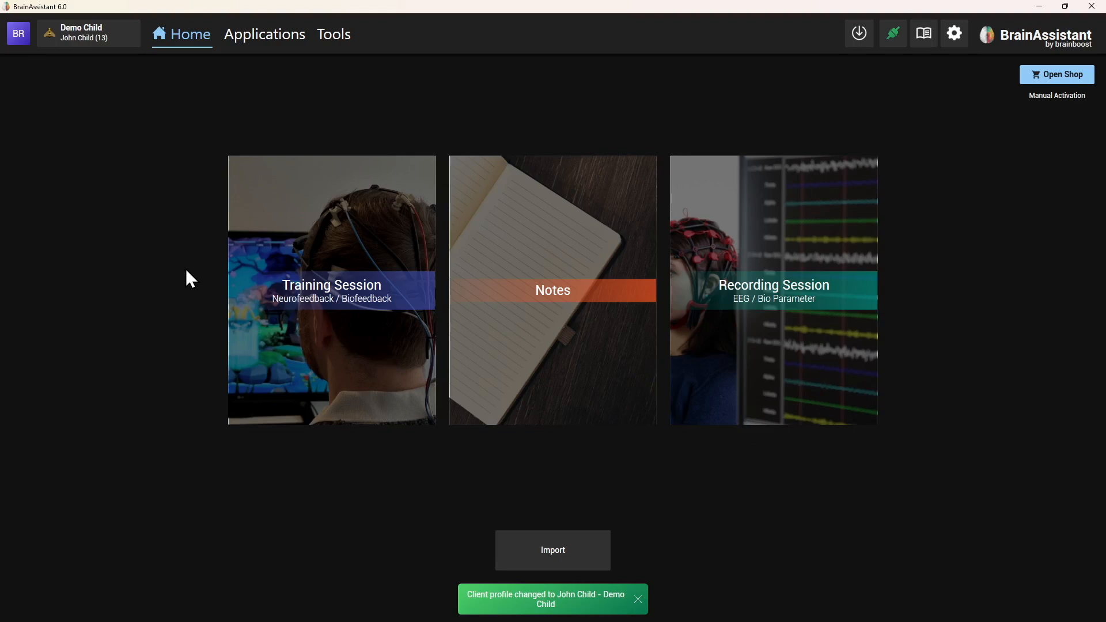
Step: Open the demo client's sessions and load the EEG recording session of 24.10.2024 with its details
click(104, 34)
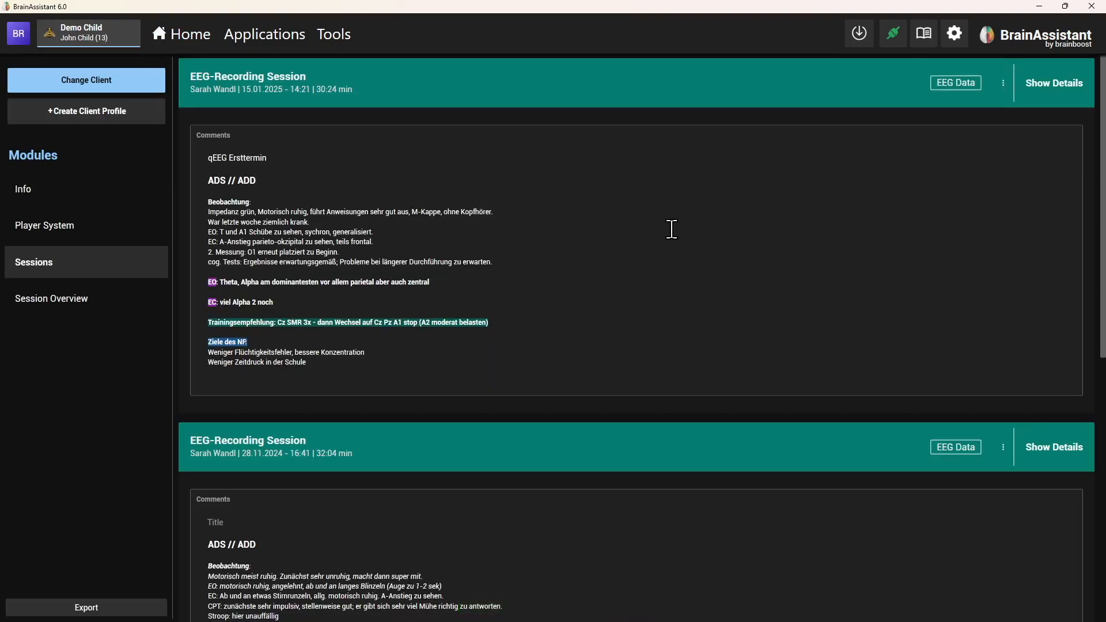
scroll(781, 320, down, 9)
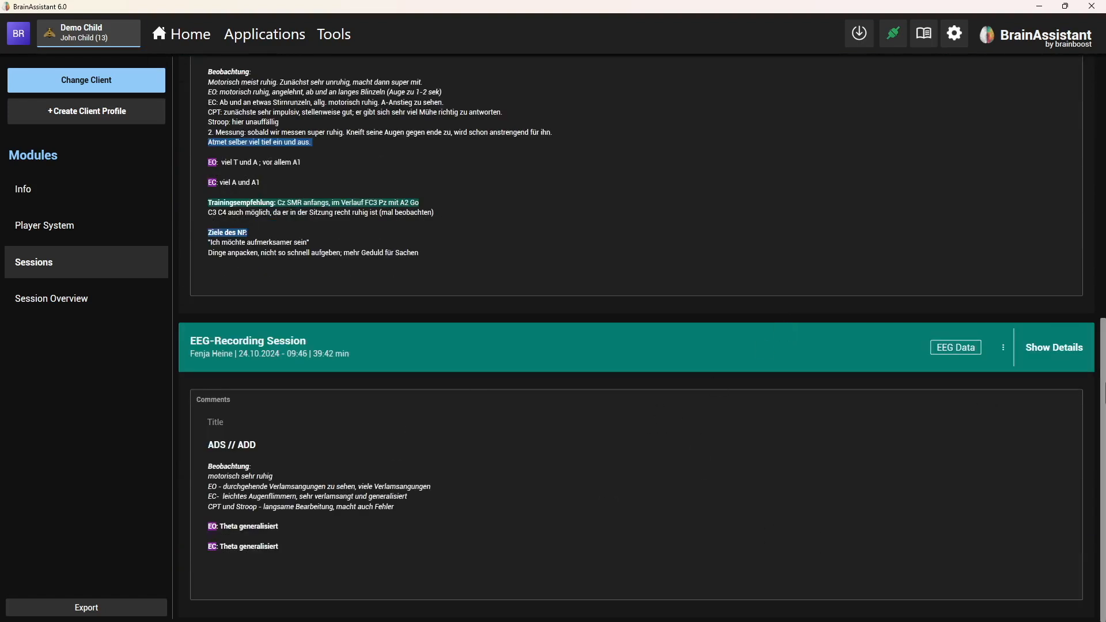
click(1064, 360)
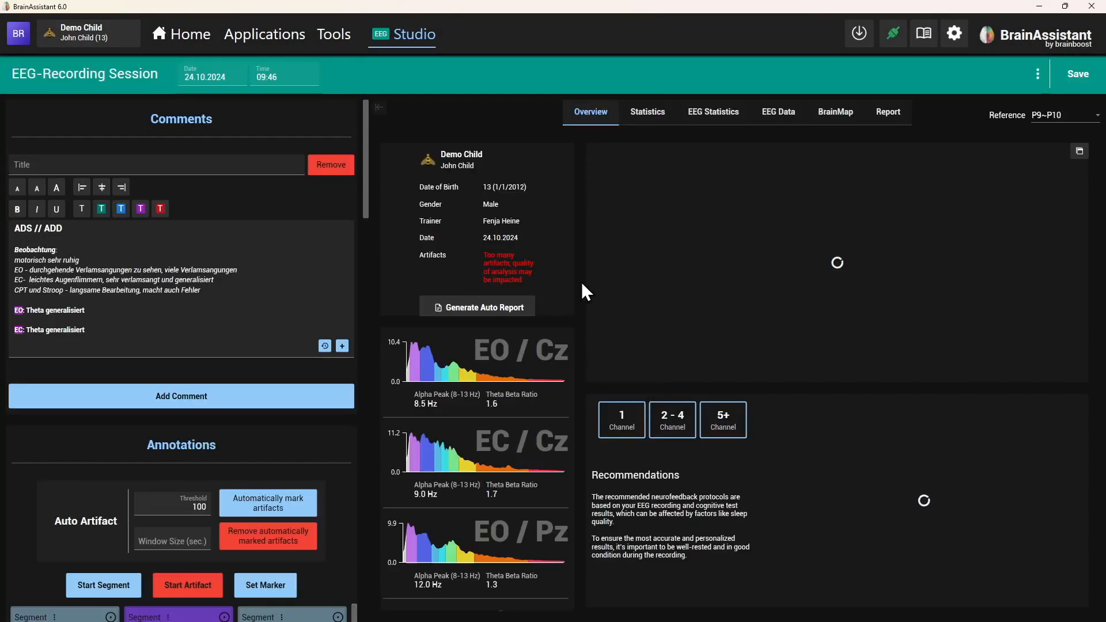
click(499, 304)
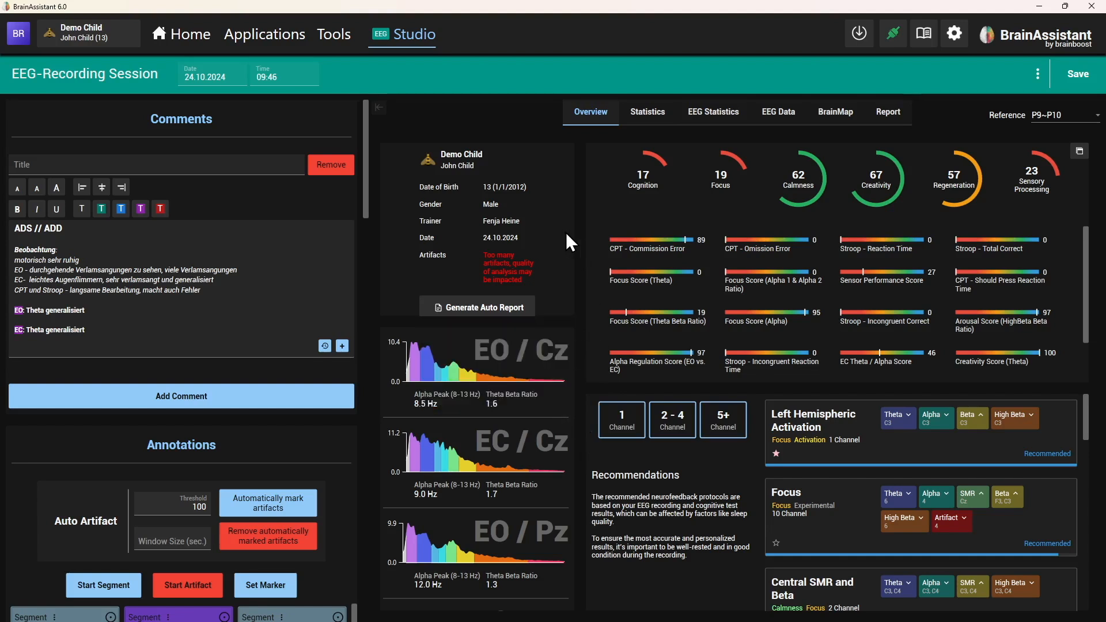
Step: Add a text element to the empty session report and generate its PDF preview
click(900, 119)
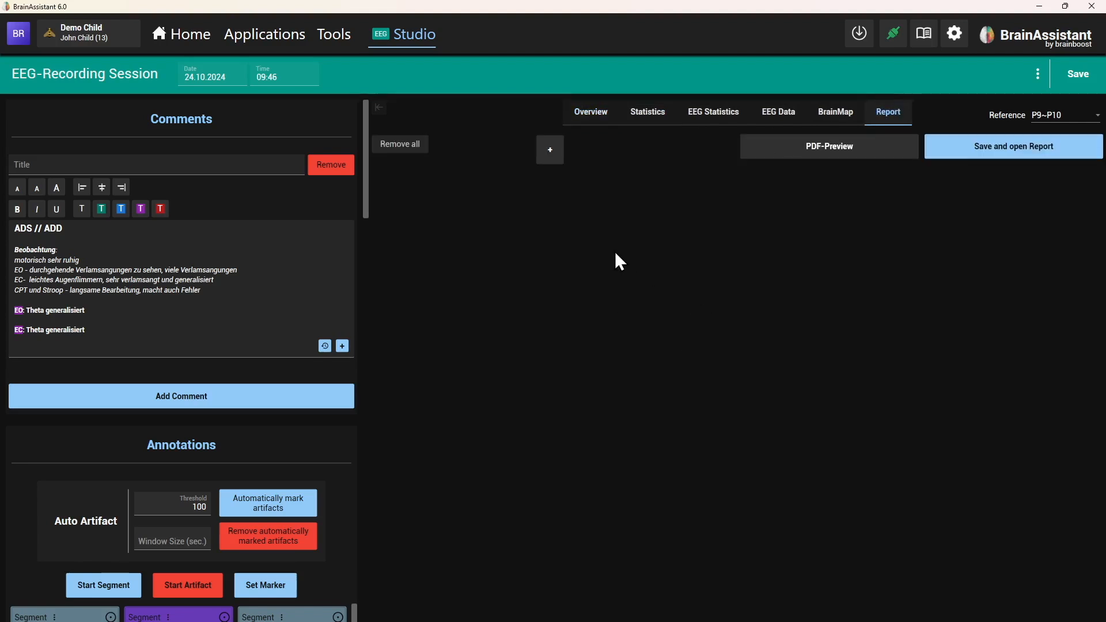
click(554, 157)
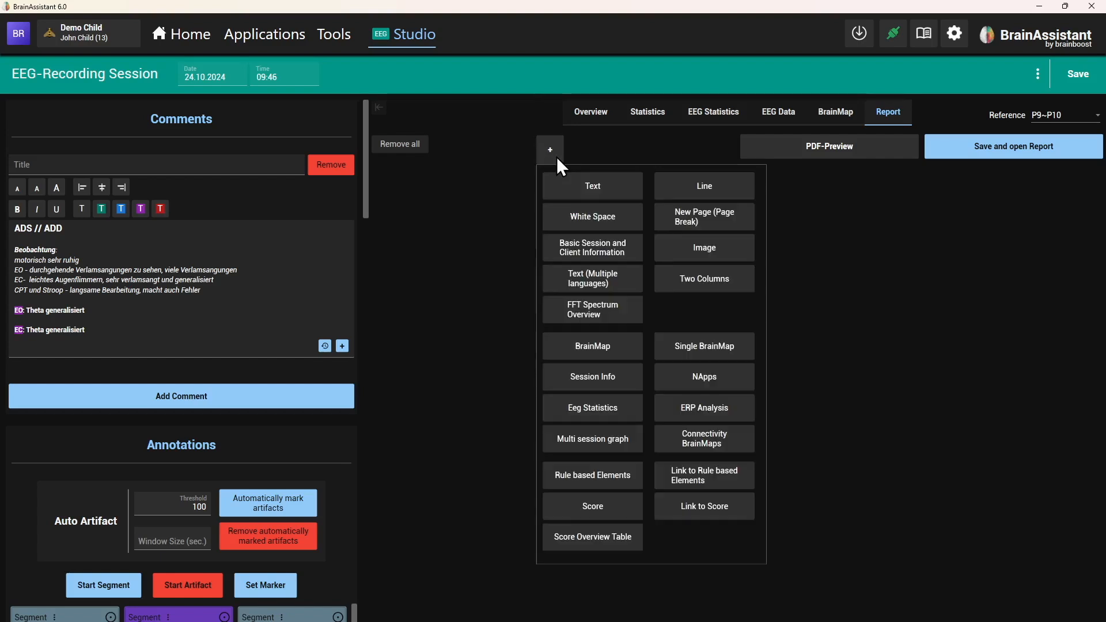
click(612, 202)
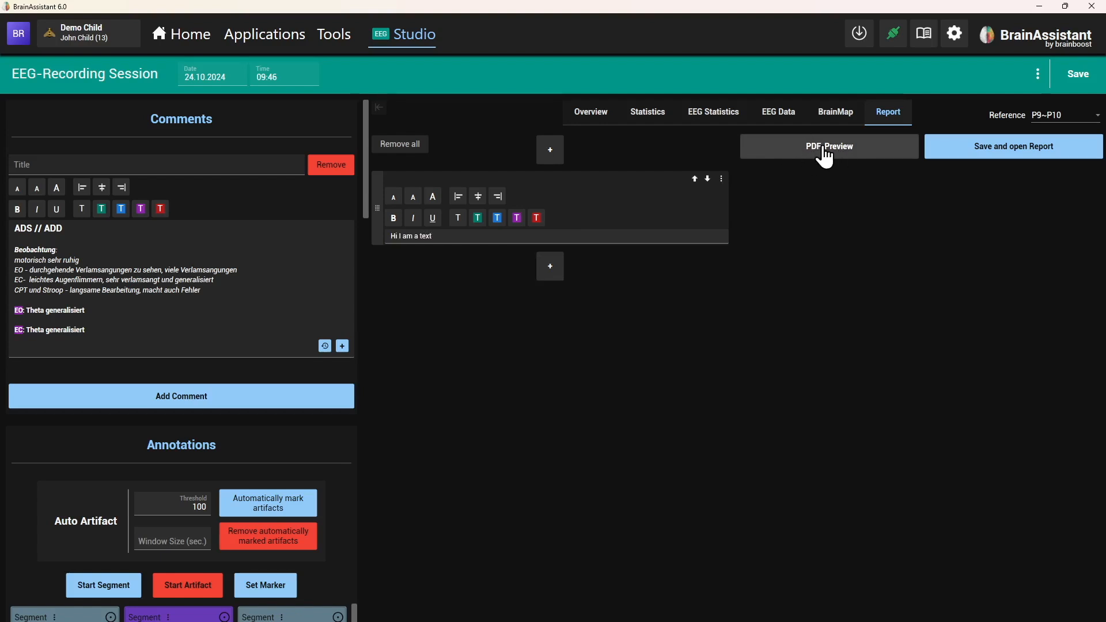
click(826, 154)
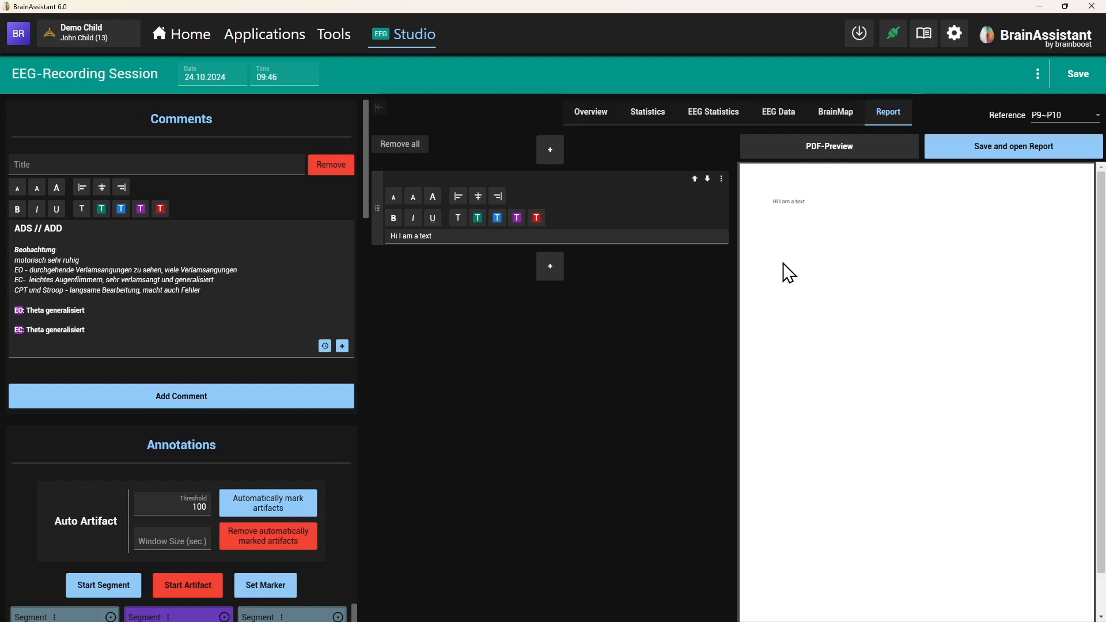
Step: Add the session's EO Relative Power BrainMaps to the report and regenerate the PDF preview
click(845, 129)
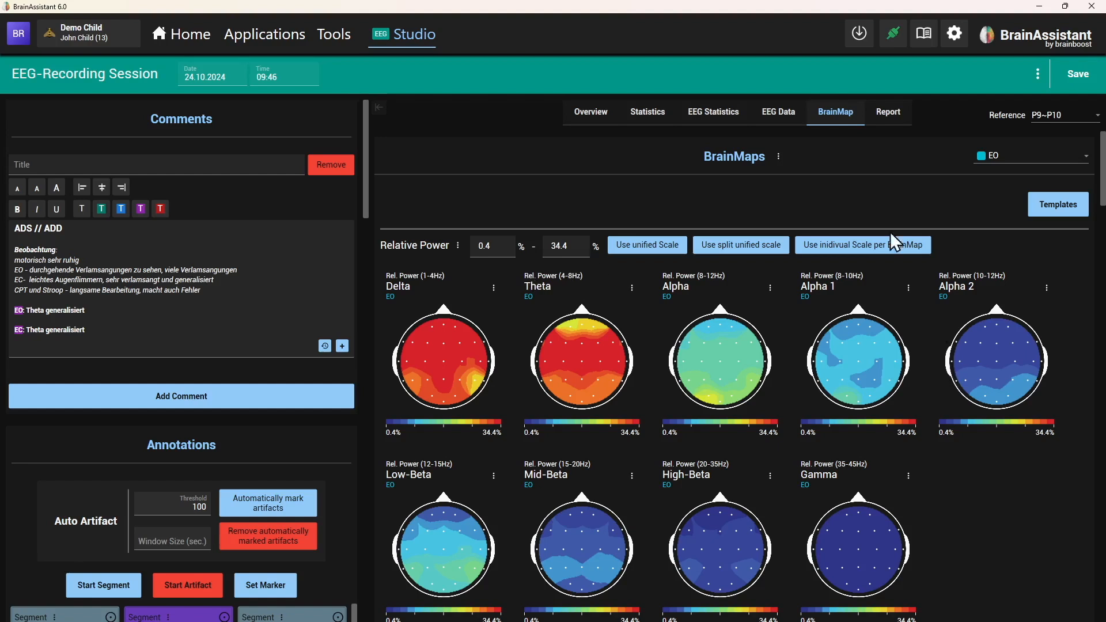
click(780, 157)
click(821, 179)
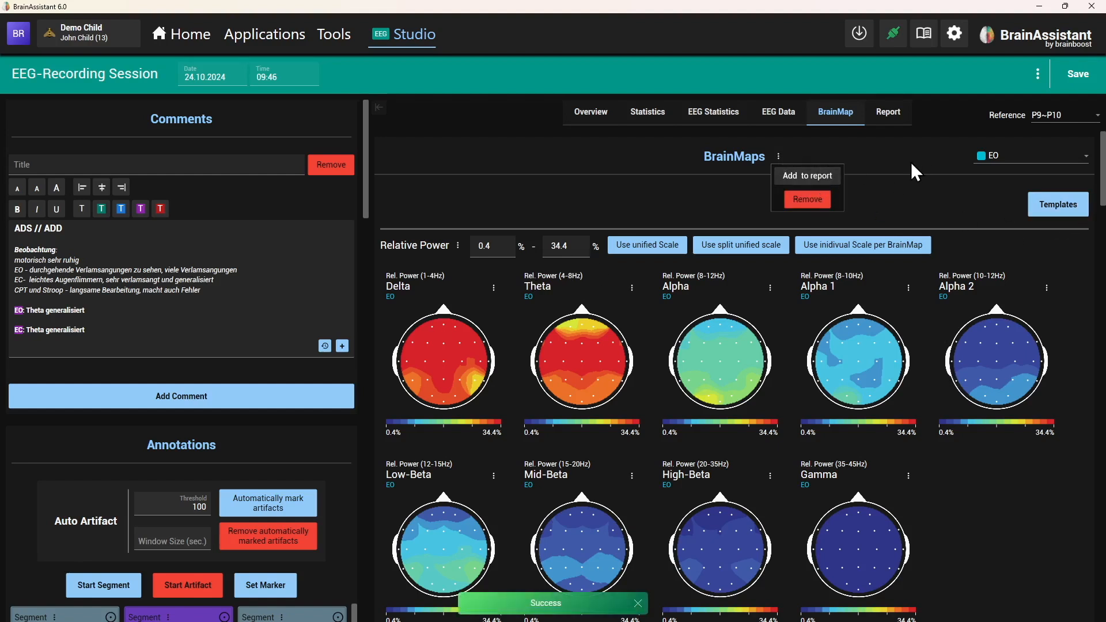
click(892, 112)
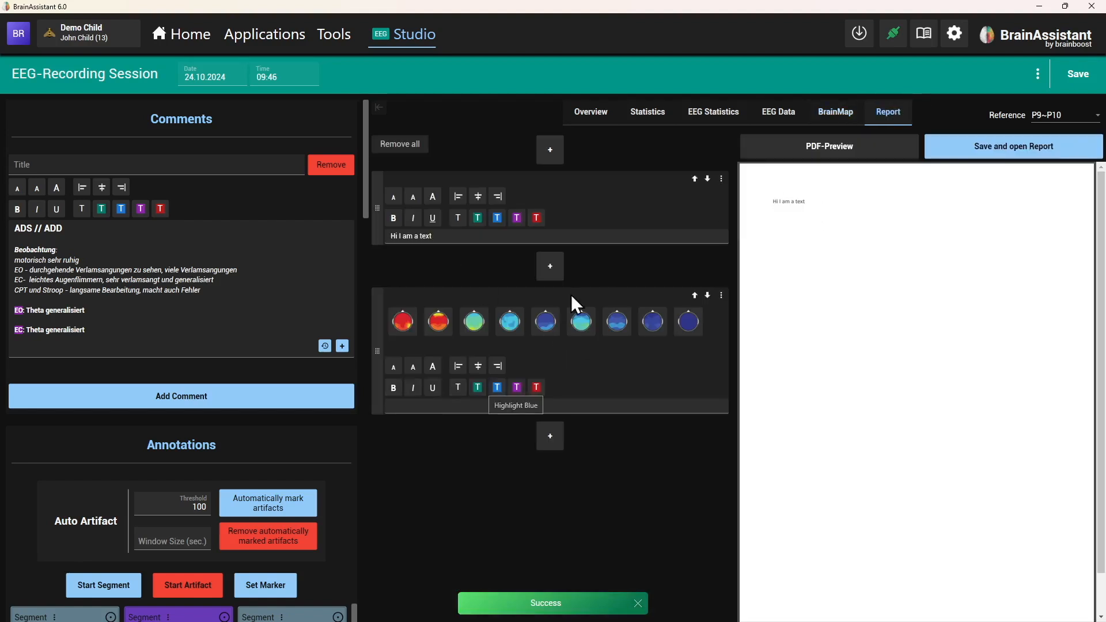
click(824, 158)
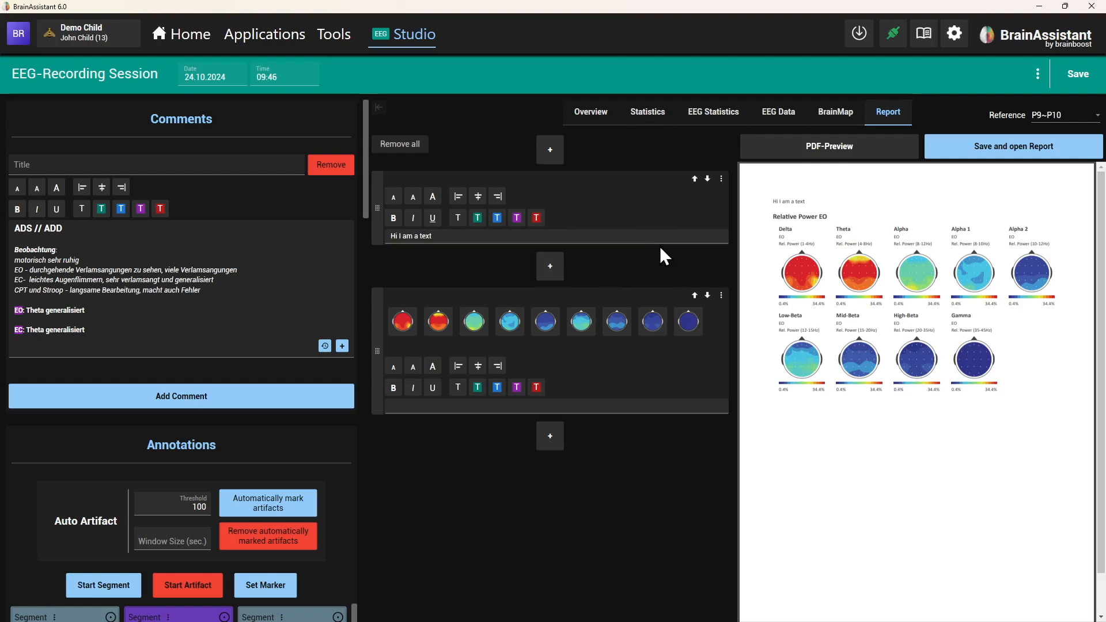
Step: Remove all elements from the report and refresh the PDF preview
click(428, 148)
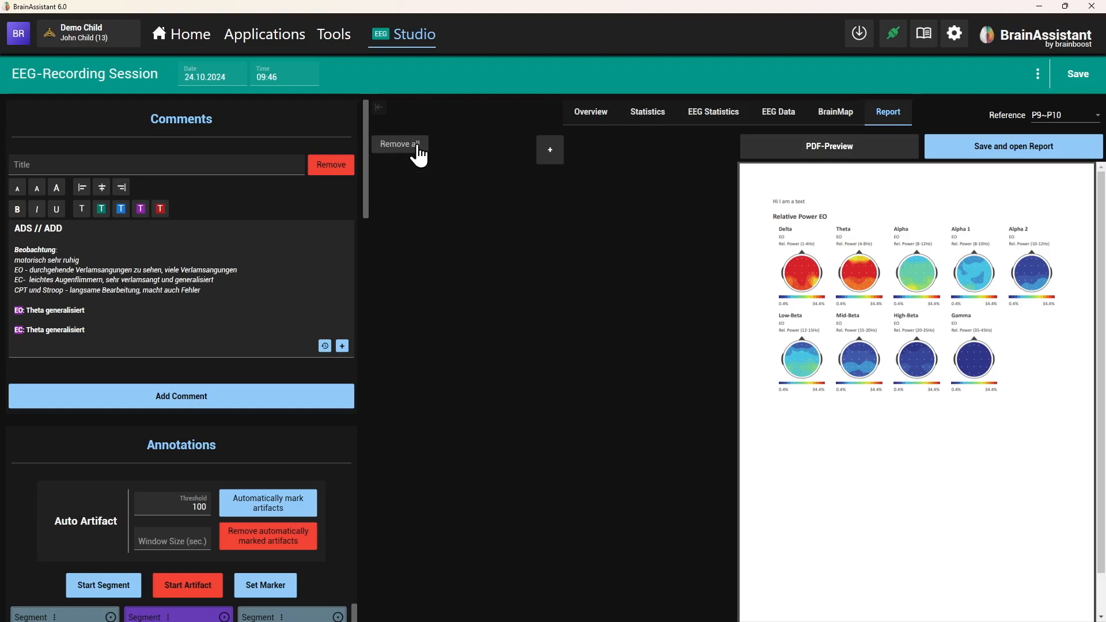
click(856, 151)
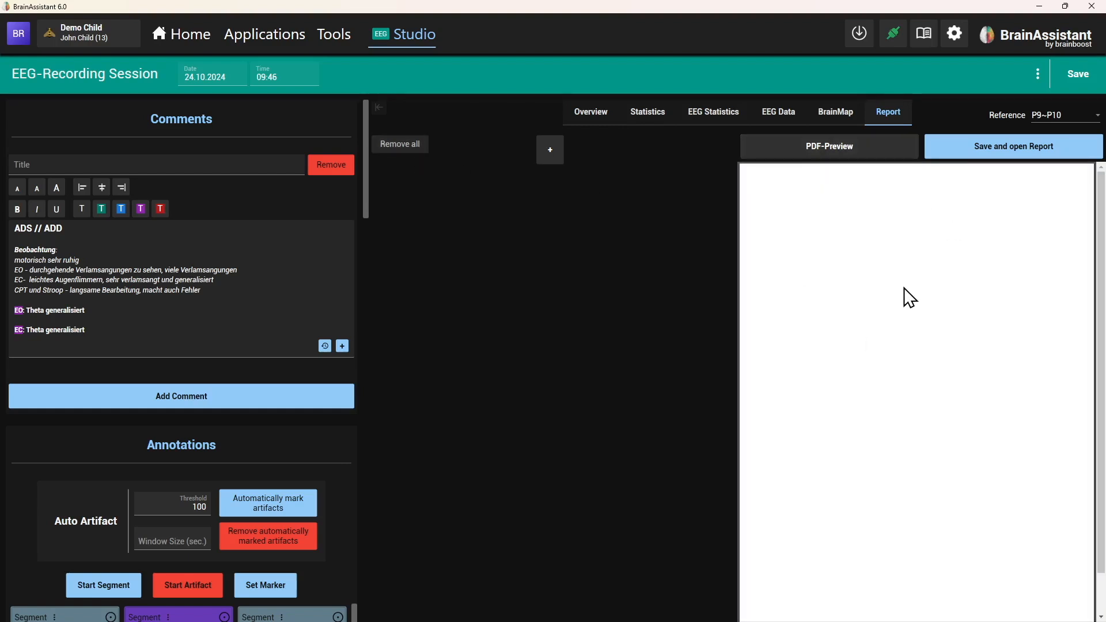
Step: Insert the Short Report 24.11a auto-report template's elements into the report and review them
click(597, 113)
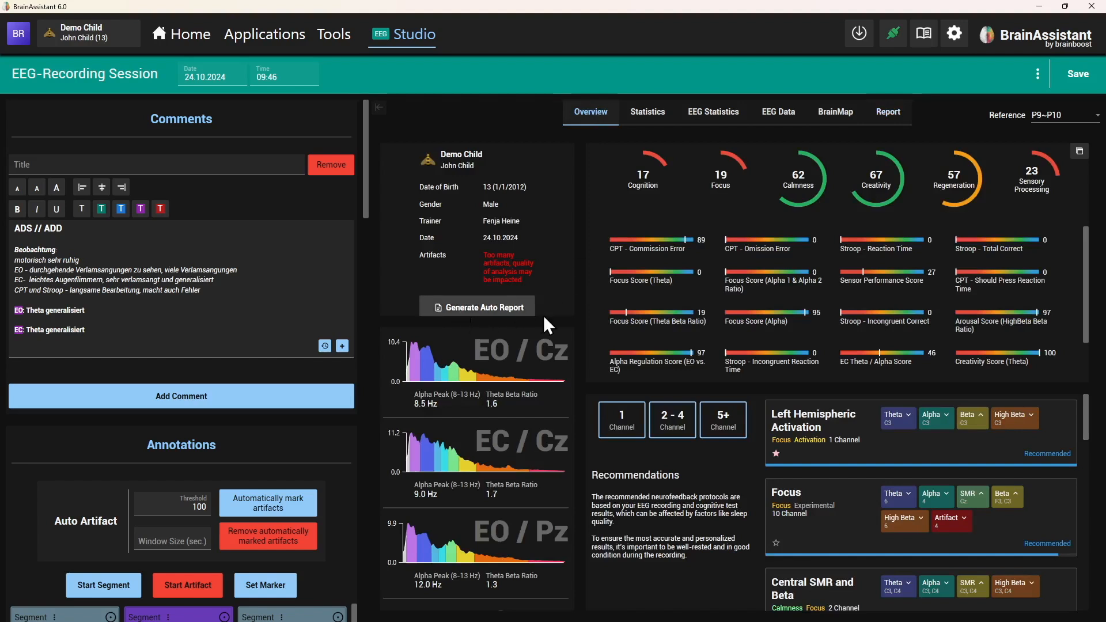
click(507, 307)
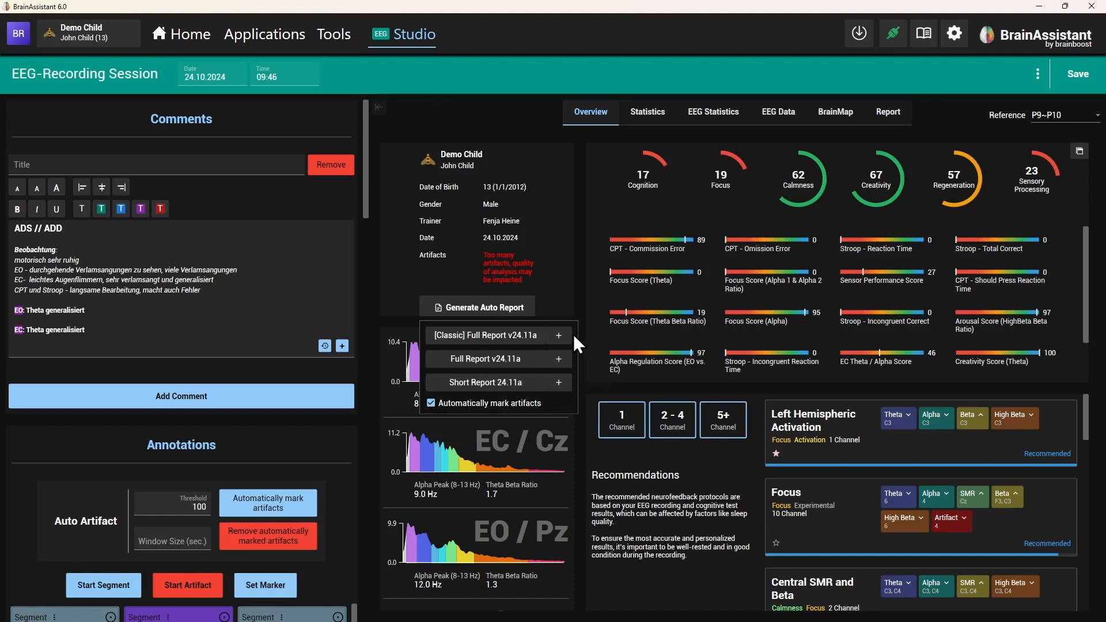
click(568, 384)
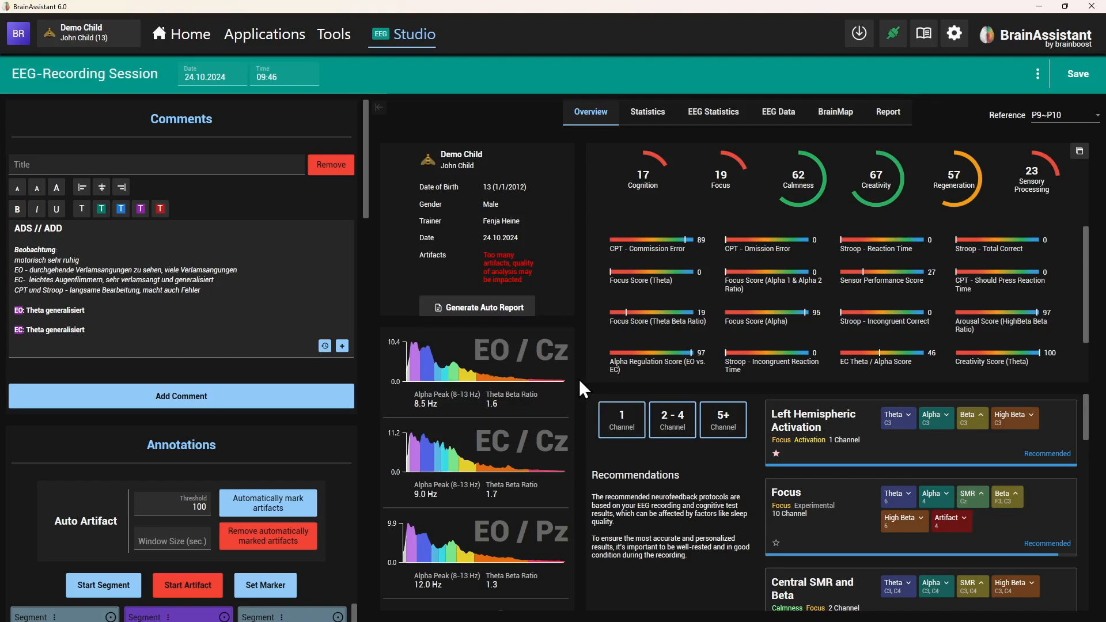
click(895, 115)
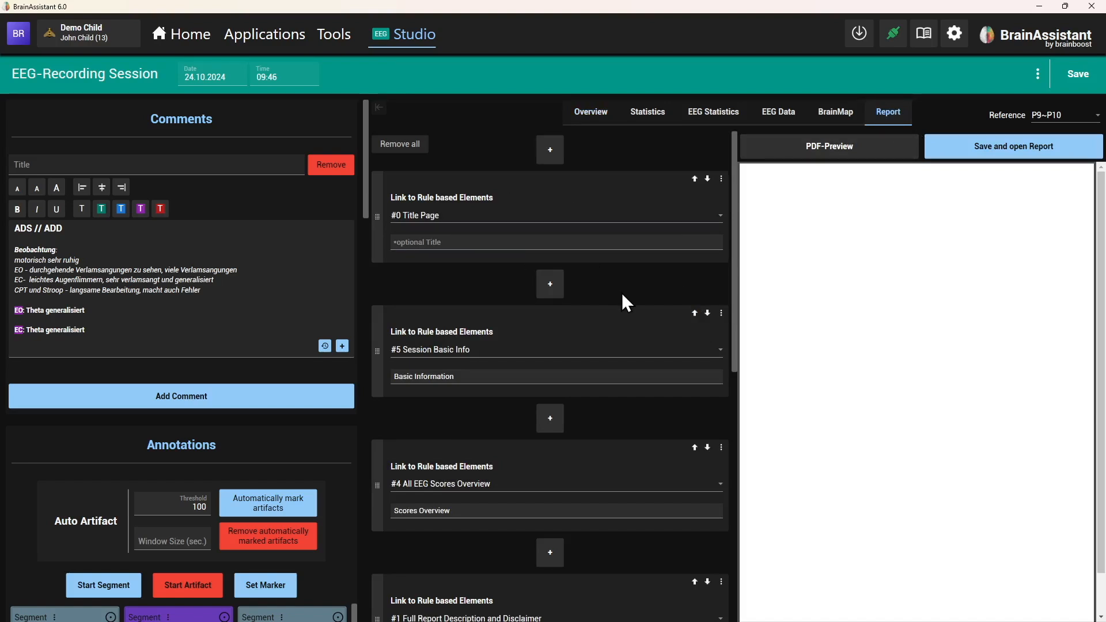
scroll(545, 254, down, 8)
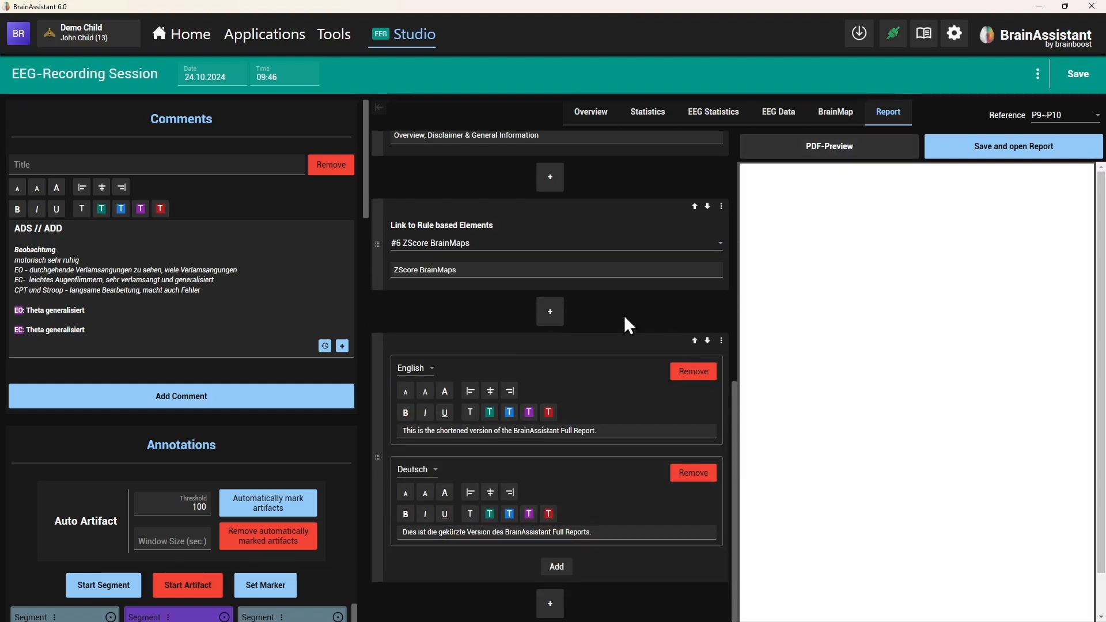
scroll(633, 318, up, 10)
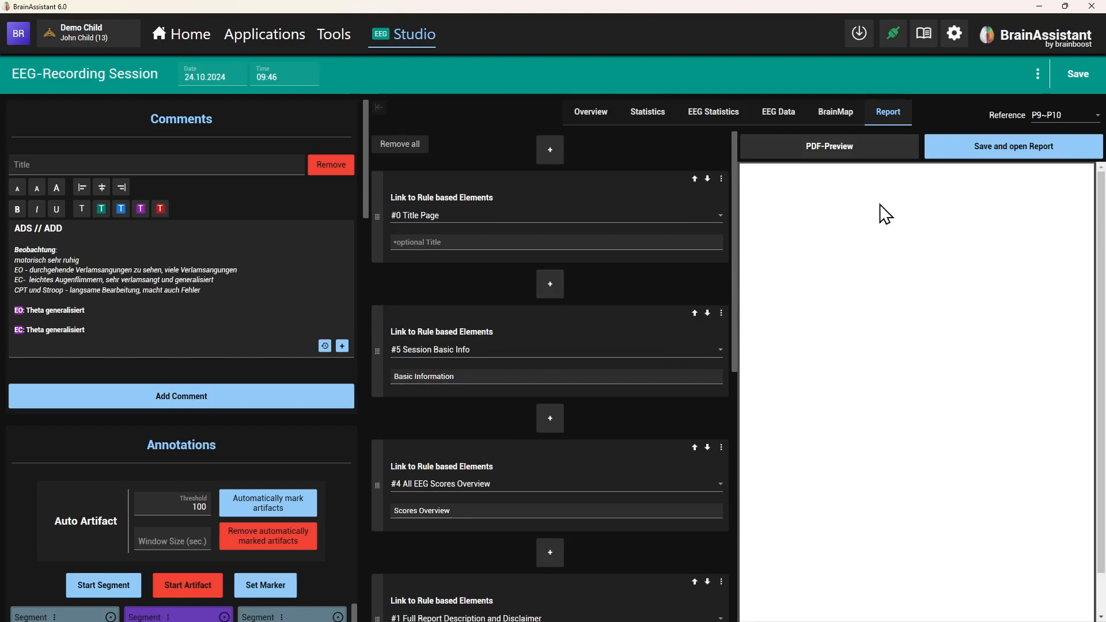
Step: Generate the PDF preview of the short report and compare its pages with the report elements
click(827, 151)
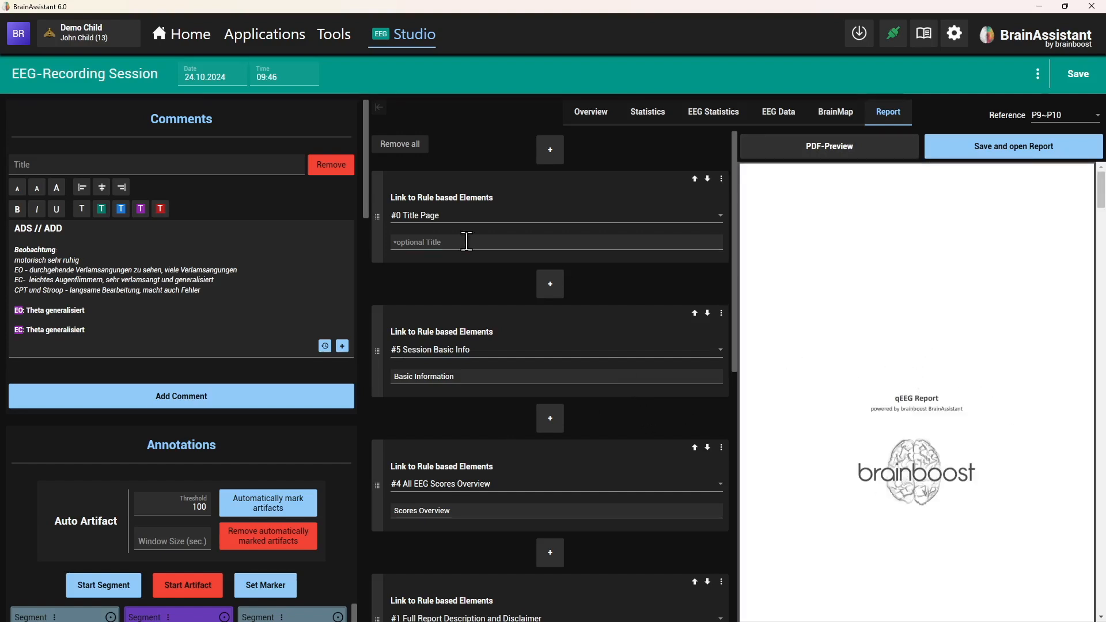
scroll(980, 448, down, 5)
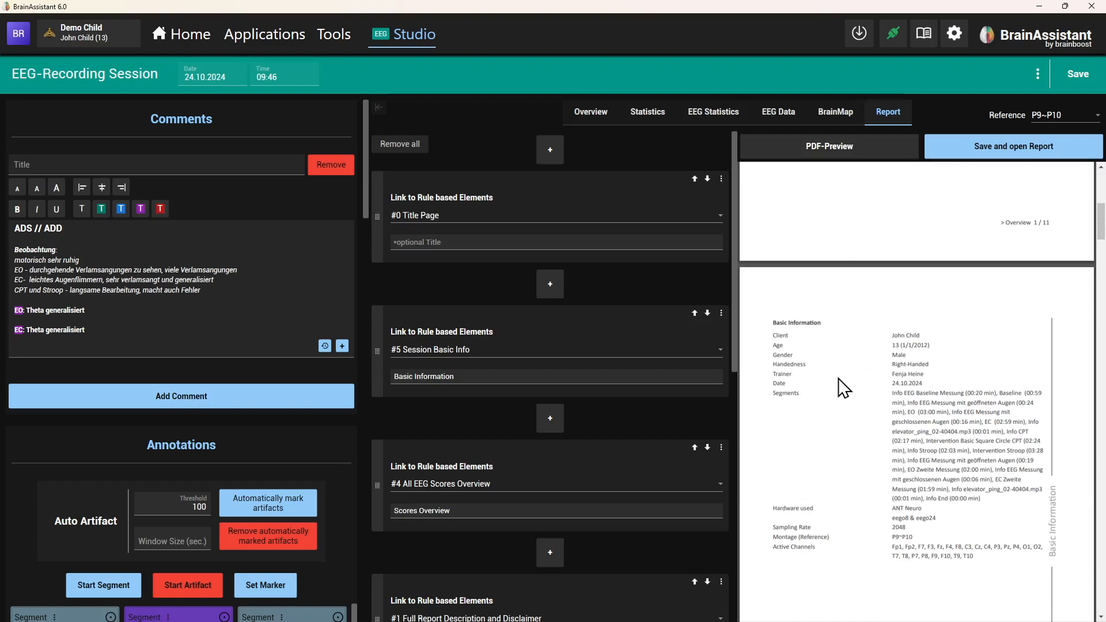
scroll(573, 440, down, 2)
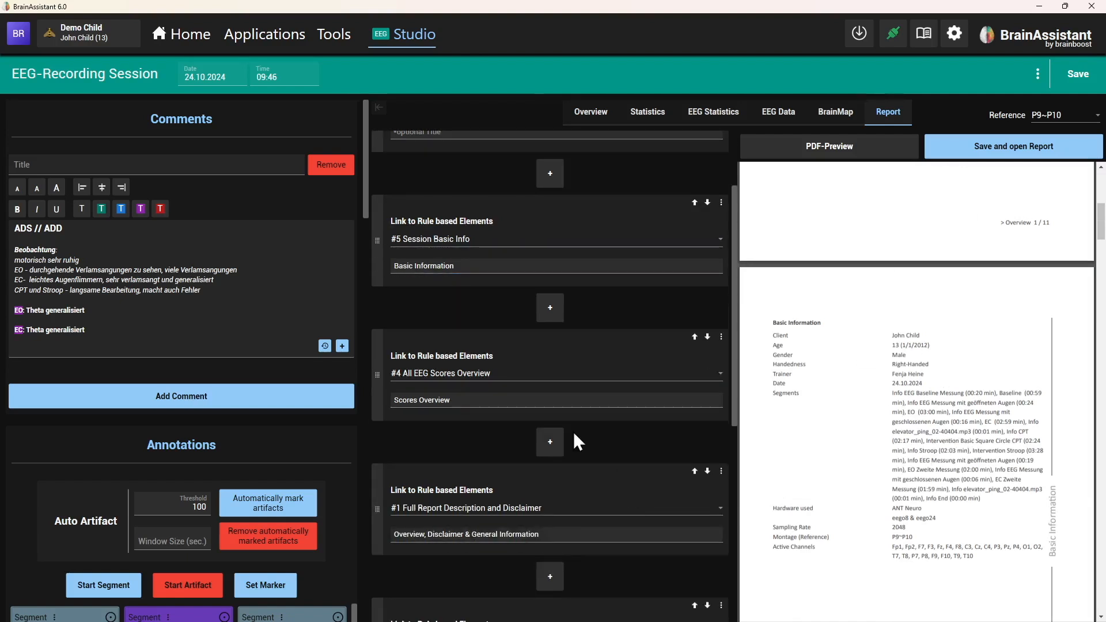
scroll(923, 461, down, 5)
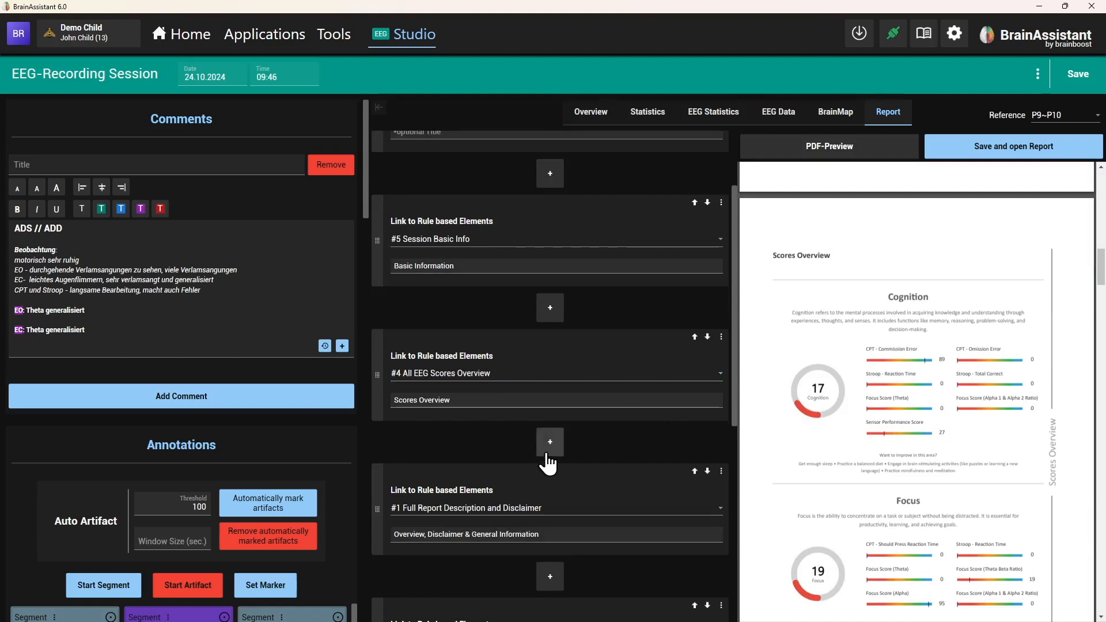
scroll(548, 460, down, 3)
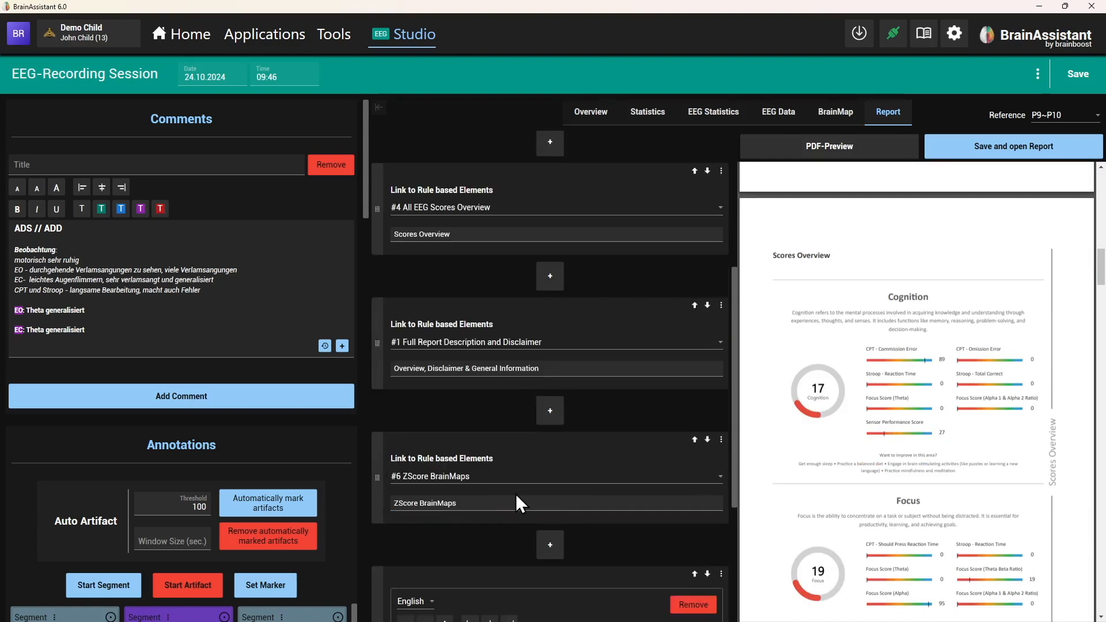
scroll(516, 503, down, 3)
scroll(902, 468, down, 5)
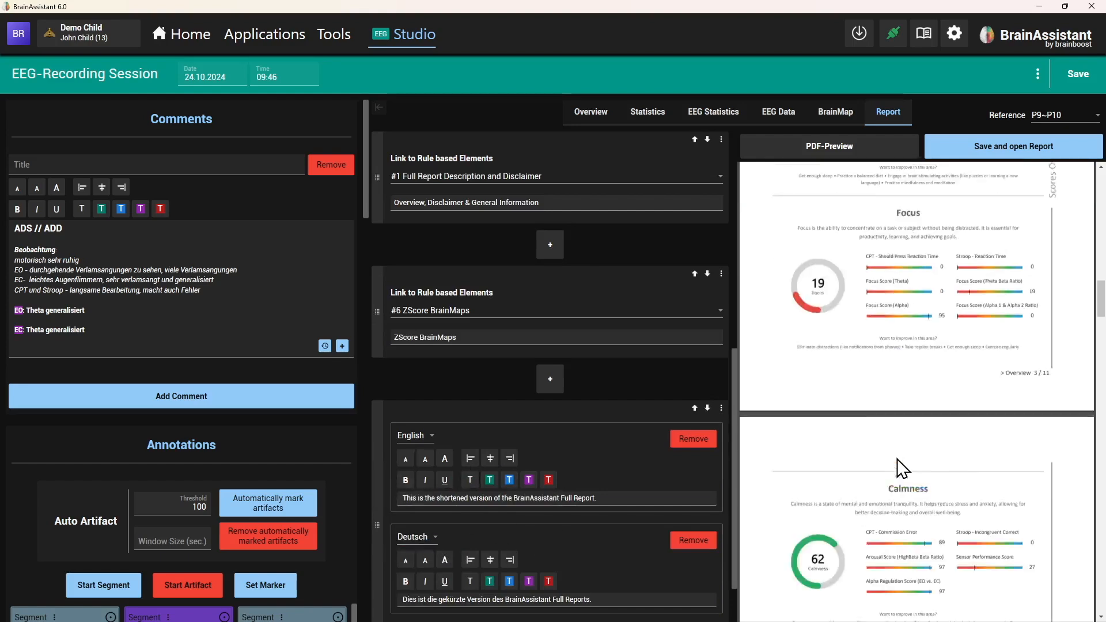
scroll(902, 461, down, 10)
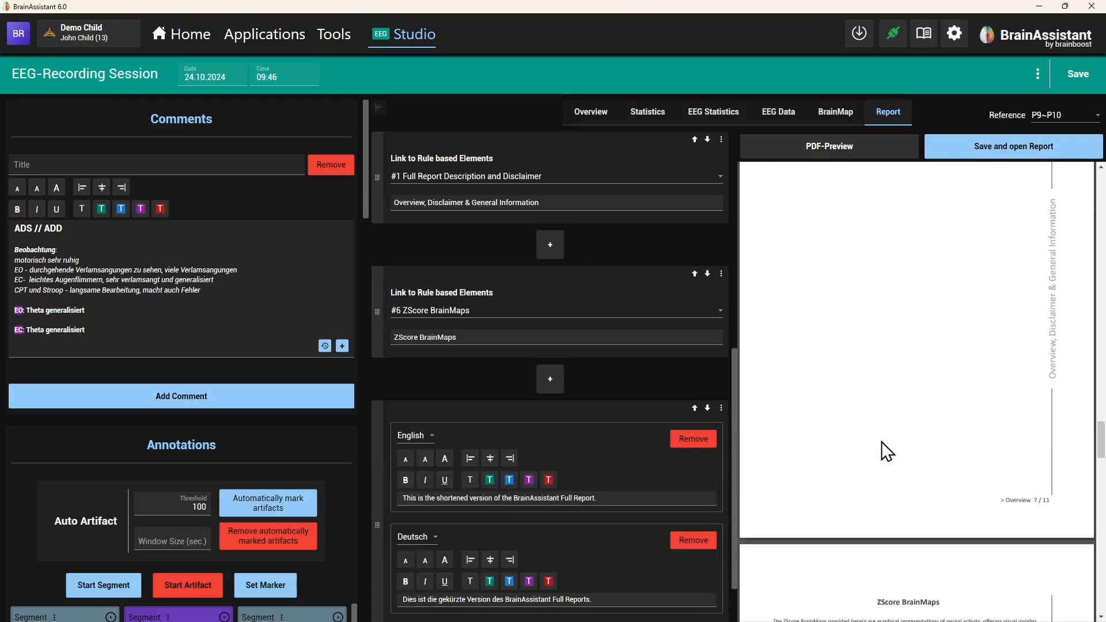
scroll(882, 442, down, 5)
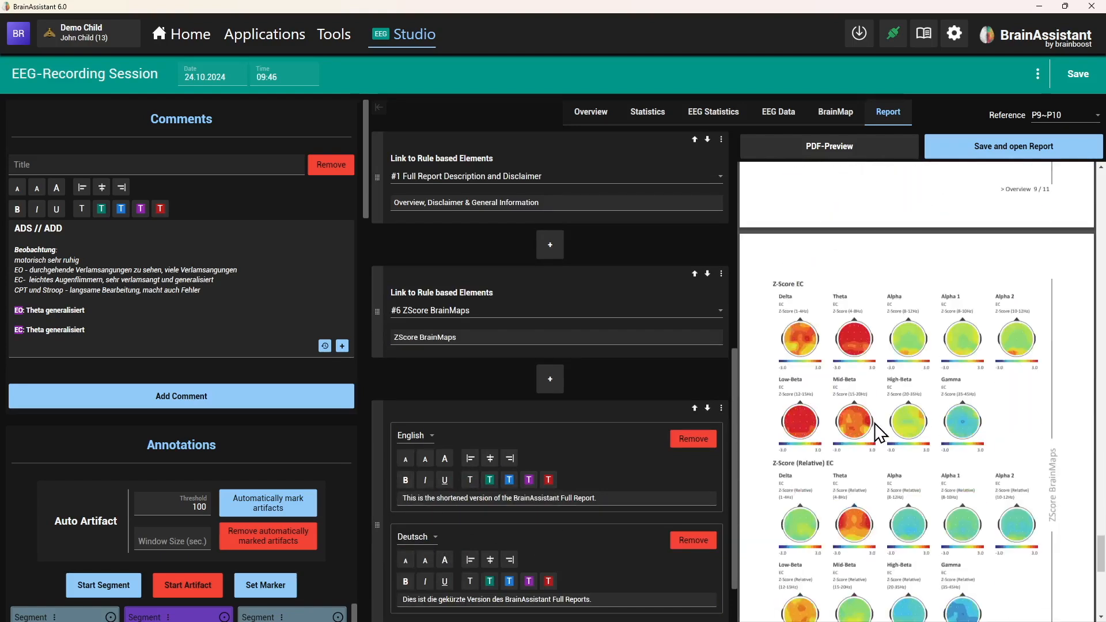
scroll(881, 433, down, 5)
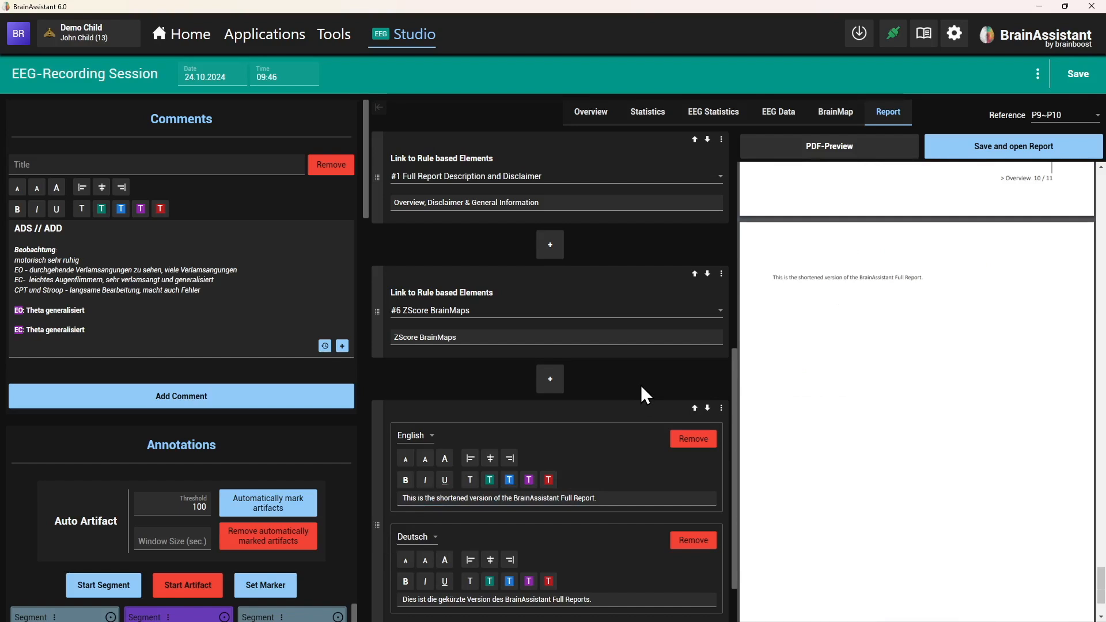
Step: Delete the English/Deutsch text element and the #6 ZScore BrainMaps element from the report
scroll(628, 366, down, 1)
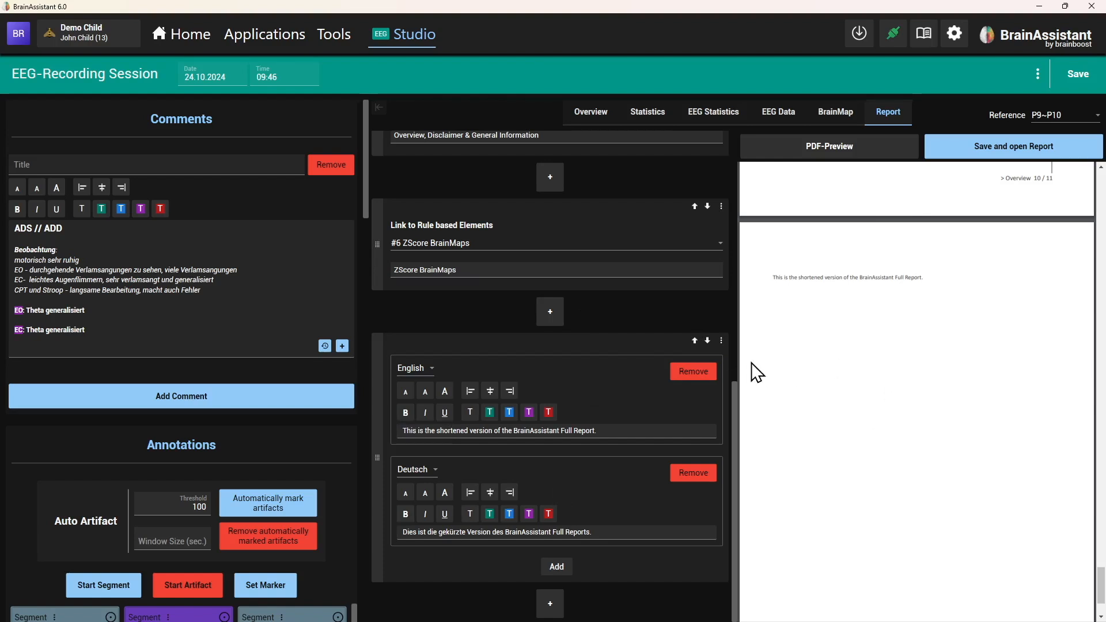
click(721, 341)
click(743, 387)
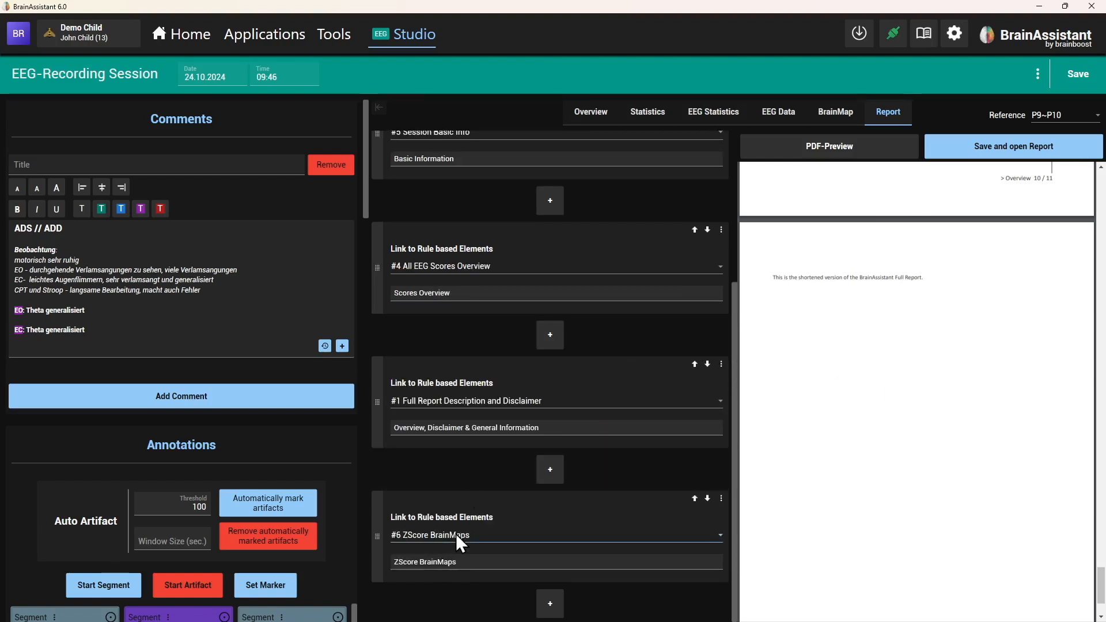
scroll(965, 392, up, 5)
scroll(965, 392, up, 4)
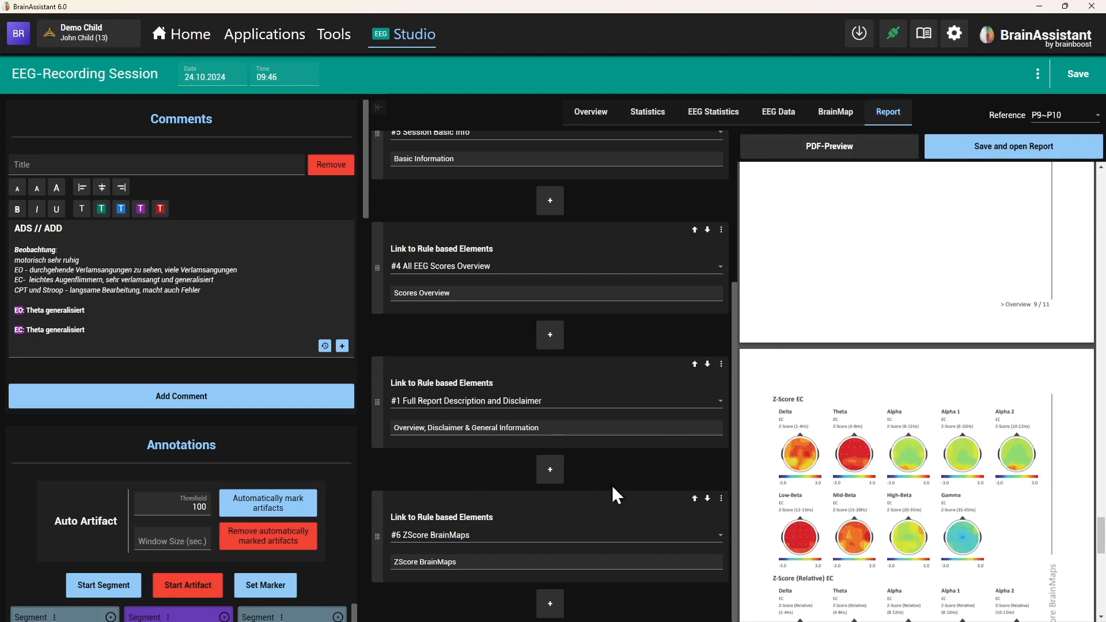
click(722, 498)
click(744, 541)
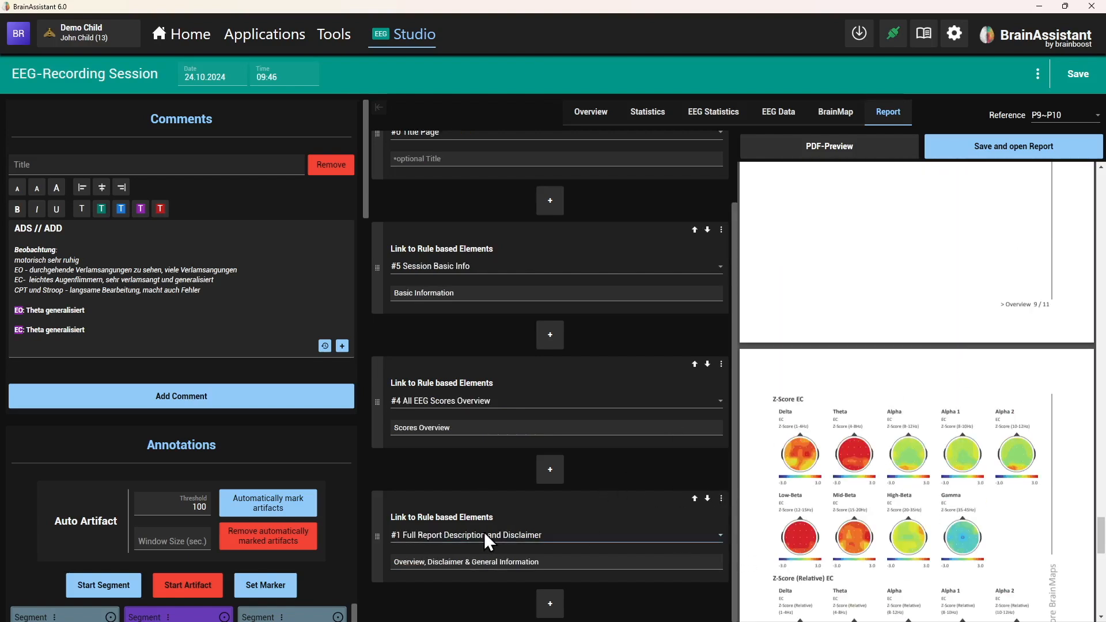
Step: Regenerate the PDF preview of the edited report and check its pages through to the end
click(854, 152)
scroll(845, 396, down, 20)
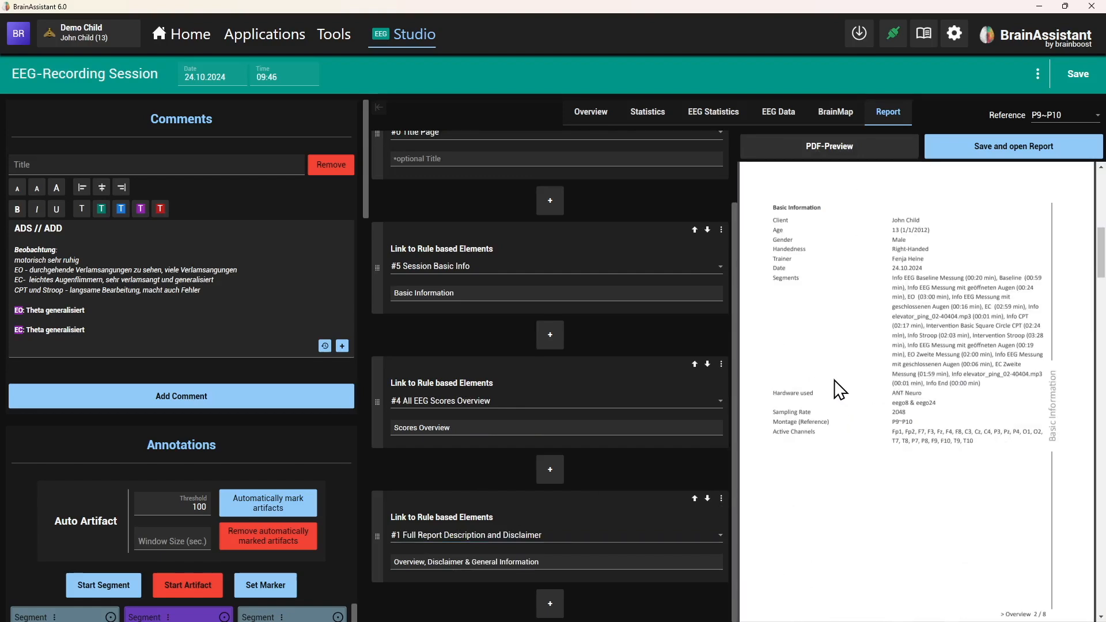
scroll(827, 375, down, 15)
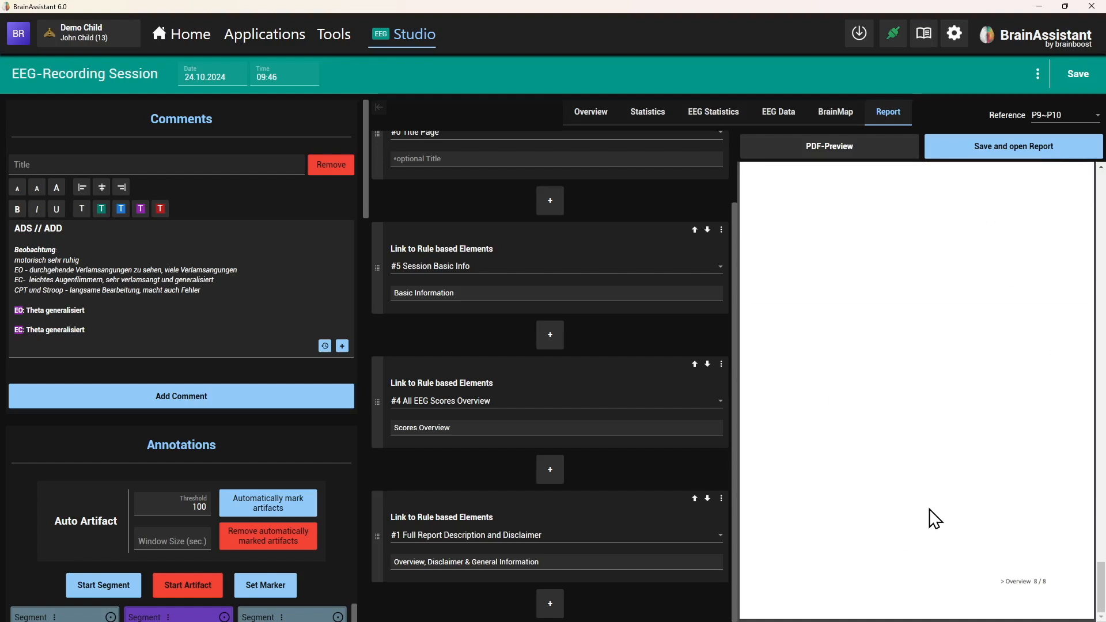
Step: Look back through the PDF preview from its last page to the title page and Basic Information, comparing it with the report elements
scroll(932, 517, up, 8)
scroll(866, 556, down, 4)
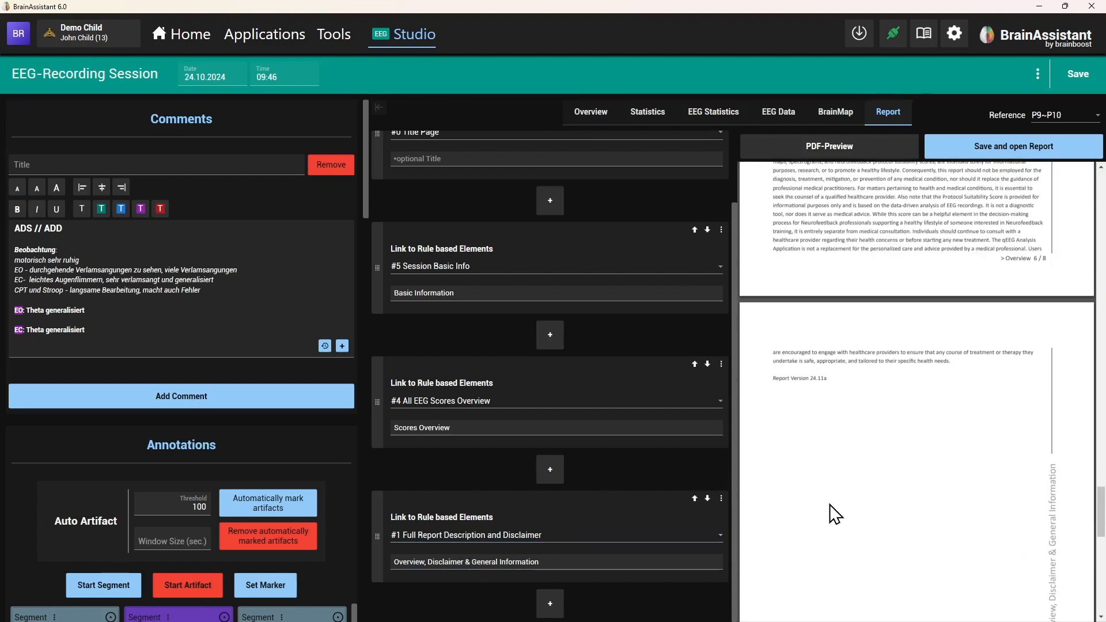
scroll(836, 514, up, 10)
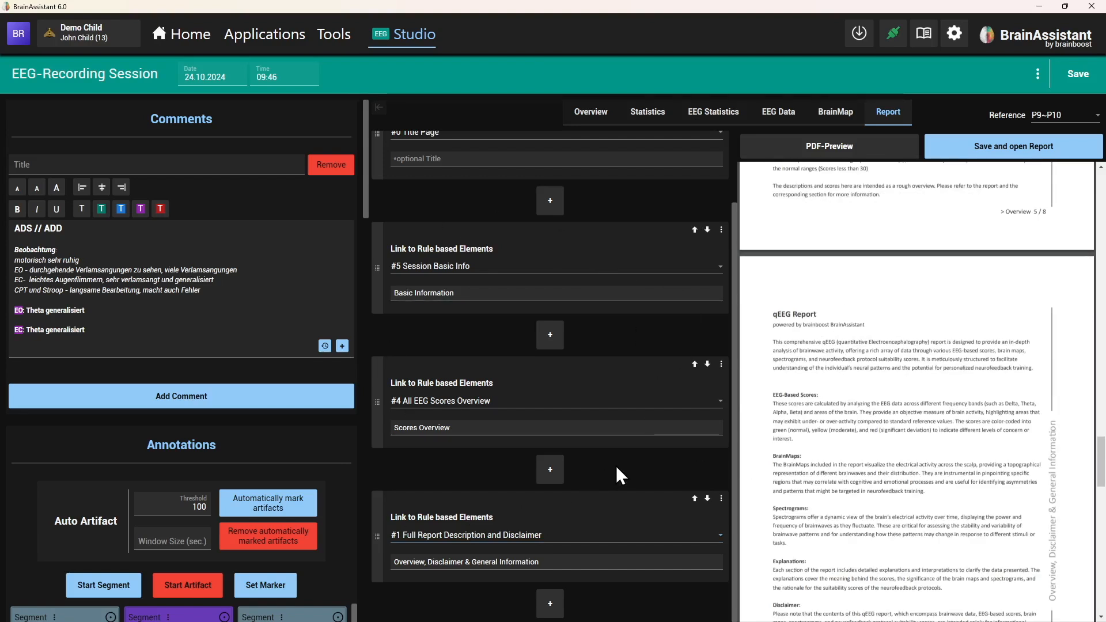
scroll(617, 468, up, 2)
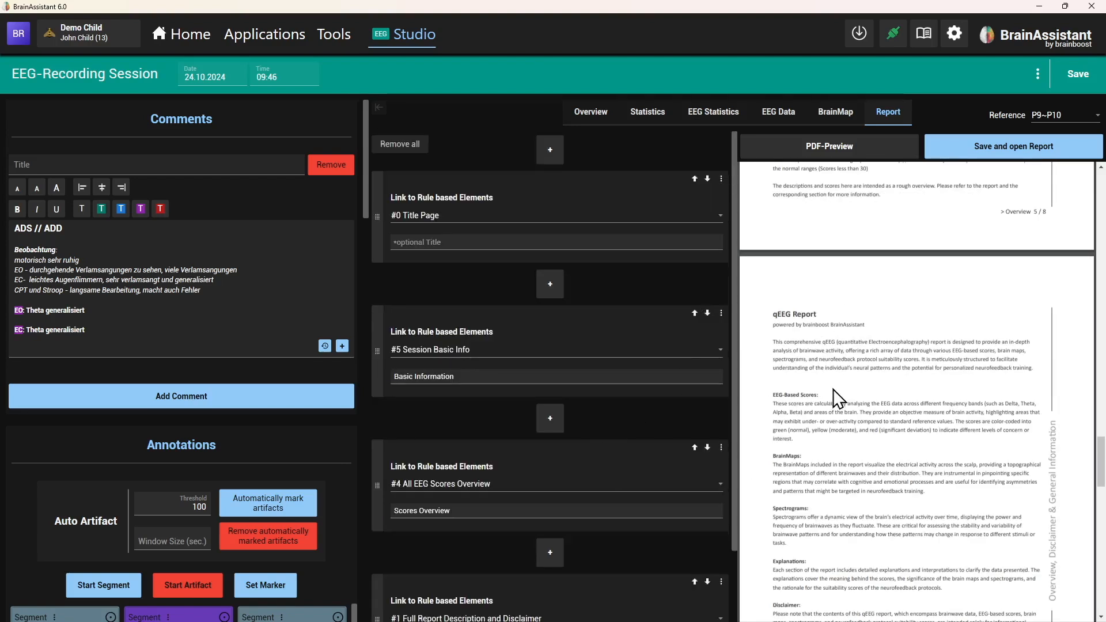
scroll(911, 424, up, 20)
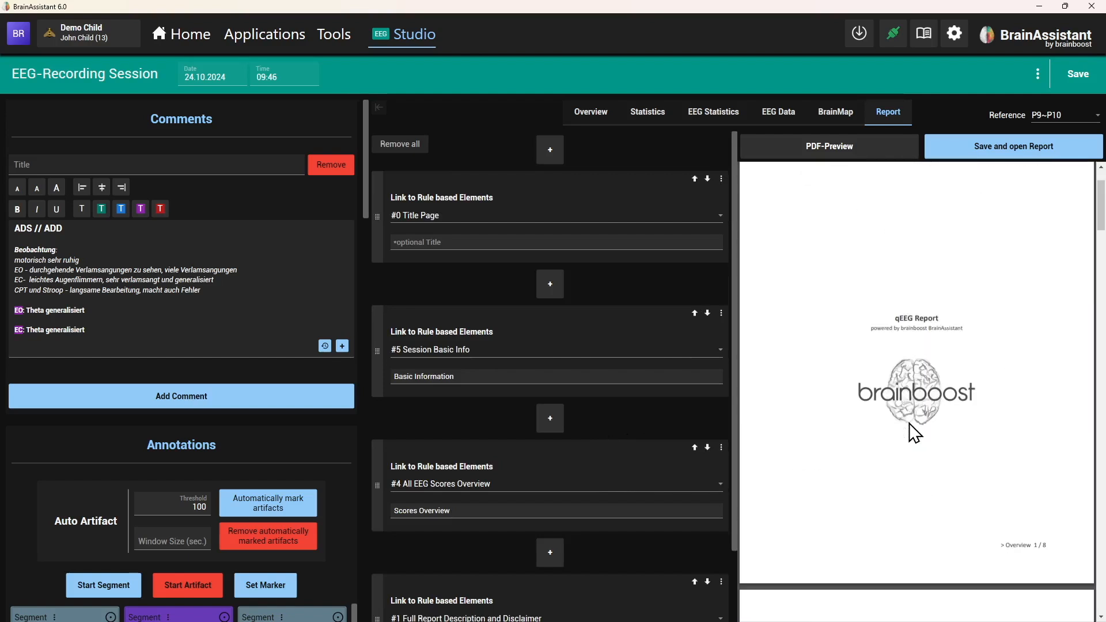
scroll(910, 424, down, 8)
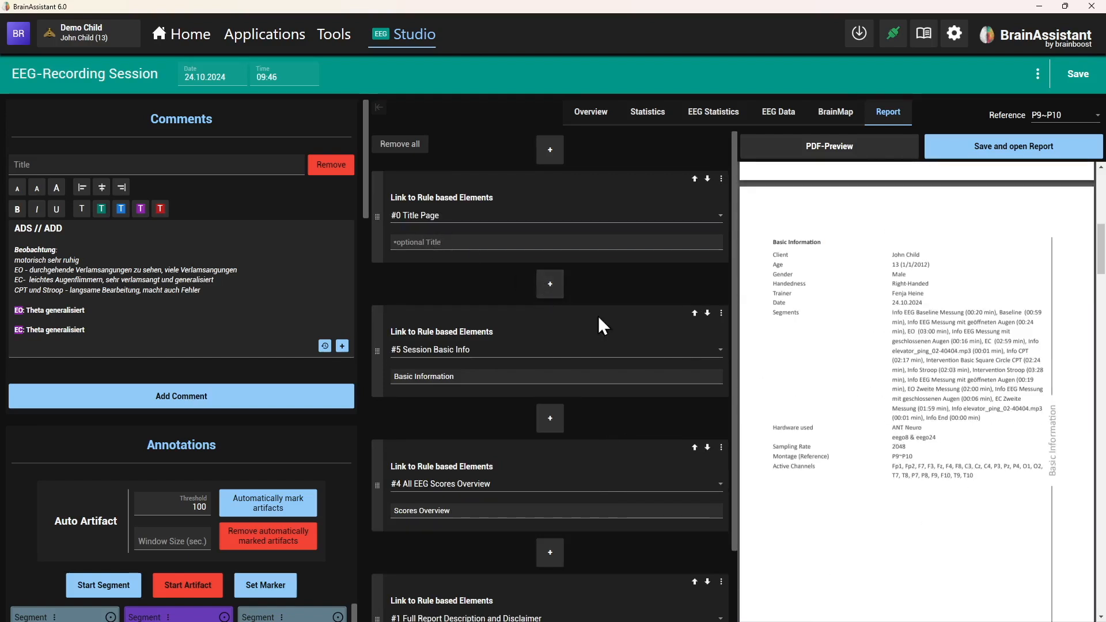
Step: Reorder the report elements as #0 Title Page, #1 Full Report Description and Disclaimer, #4 All EEG Scores Overview, #5 Session Basic Info
click(695, 313)
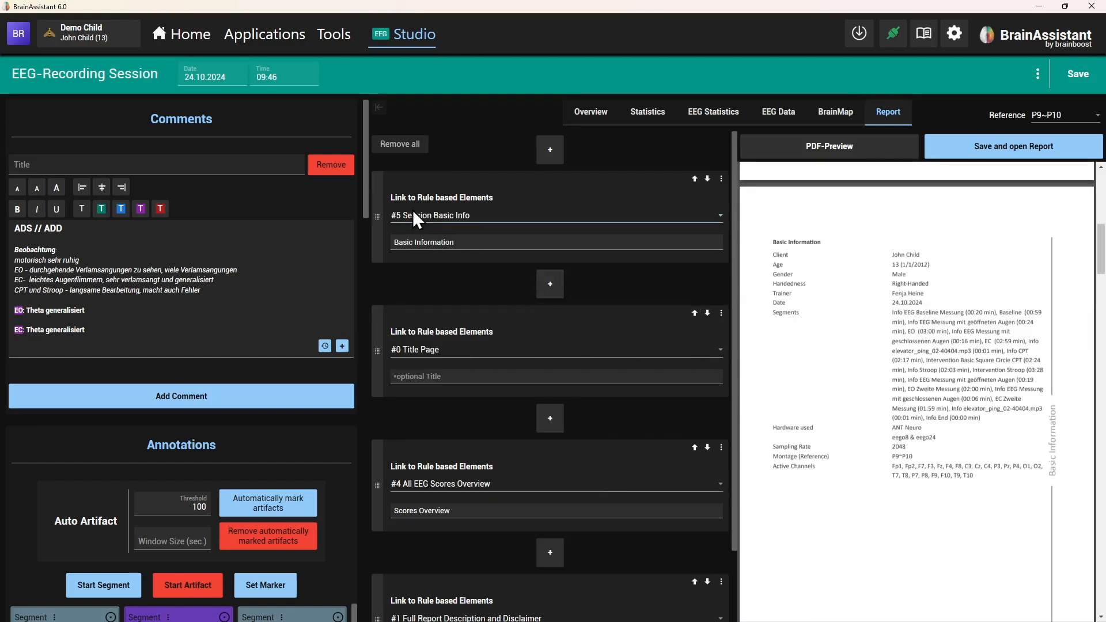
click(708, 179)
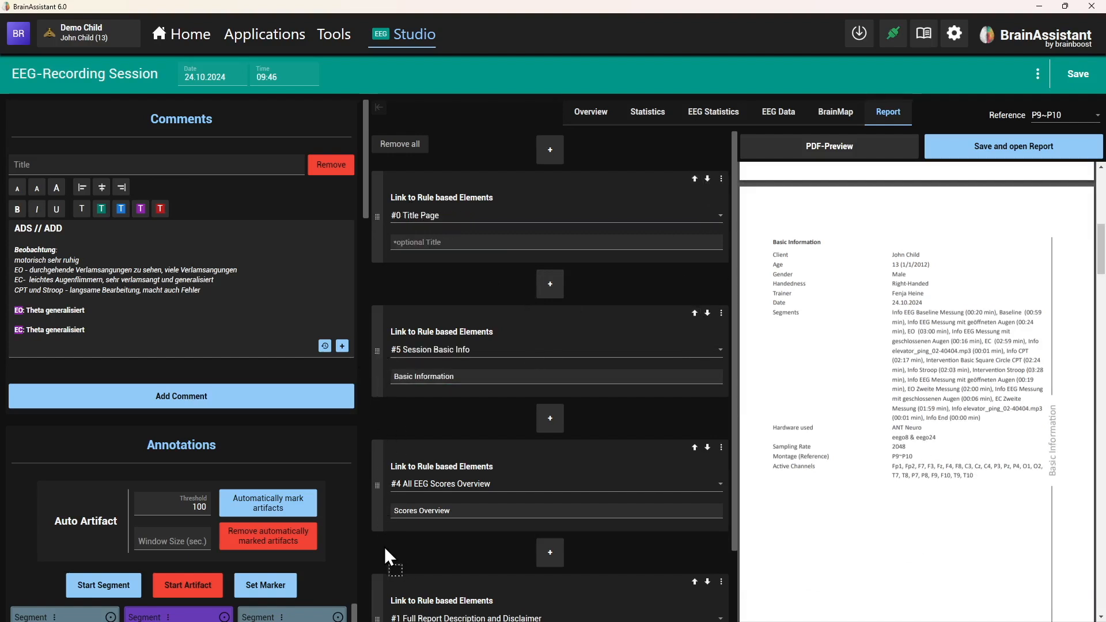
drag(377, 351, 379, 547)
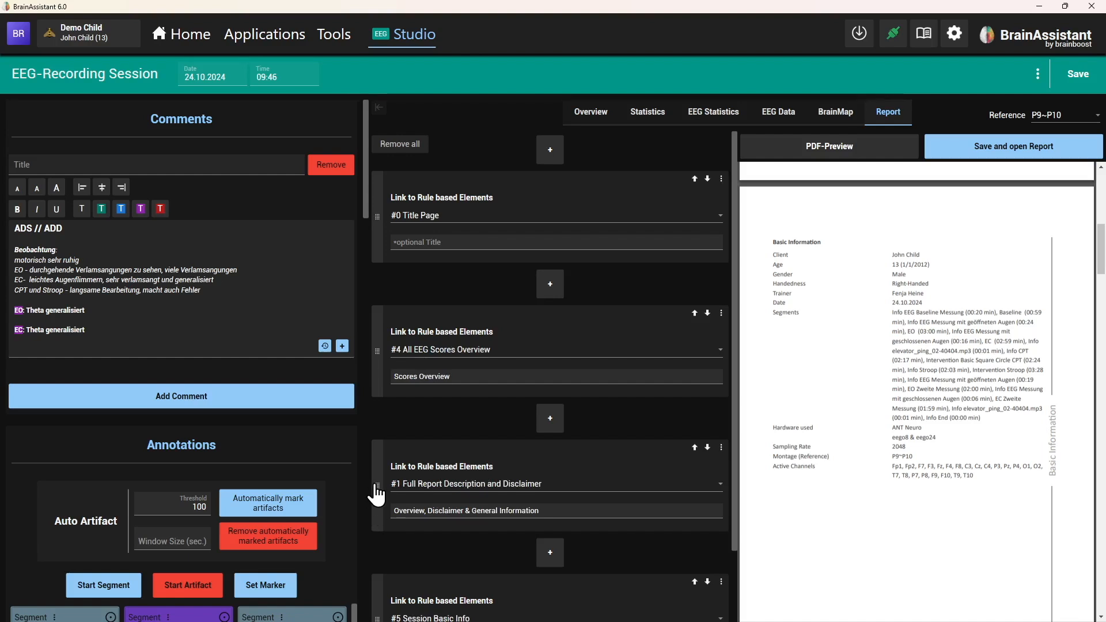
drag(375, 492, 379, 293)
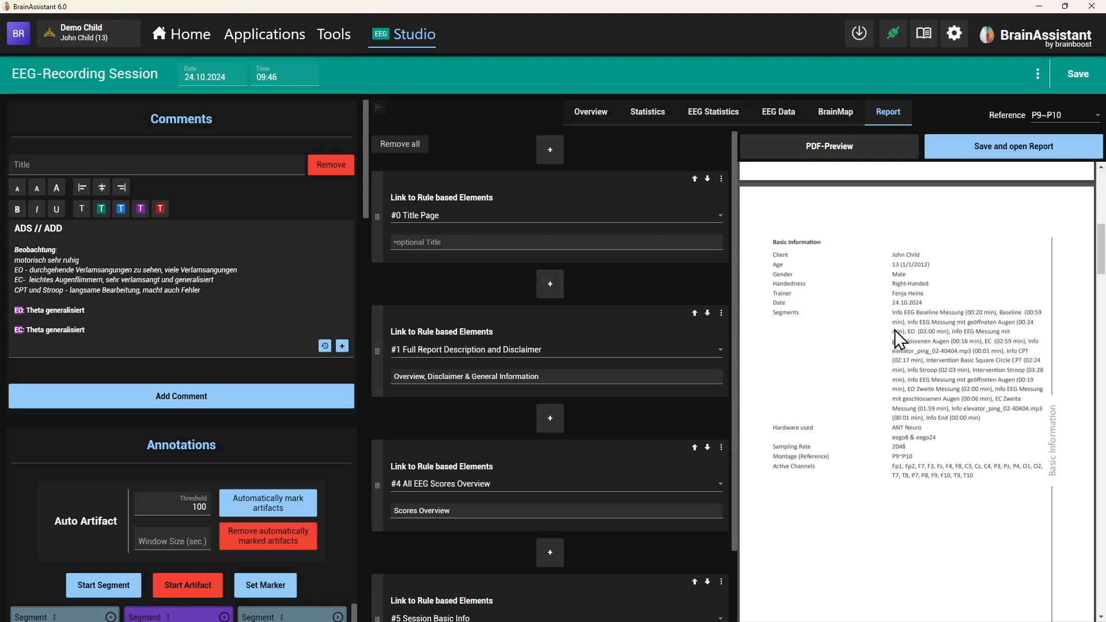
Step: Insert a text element below the title page with the lines "Hi Headline", "Info on Client" and "Training already"
click(550, 289)
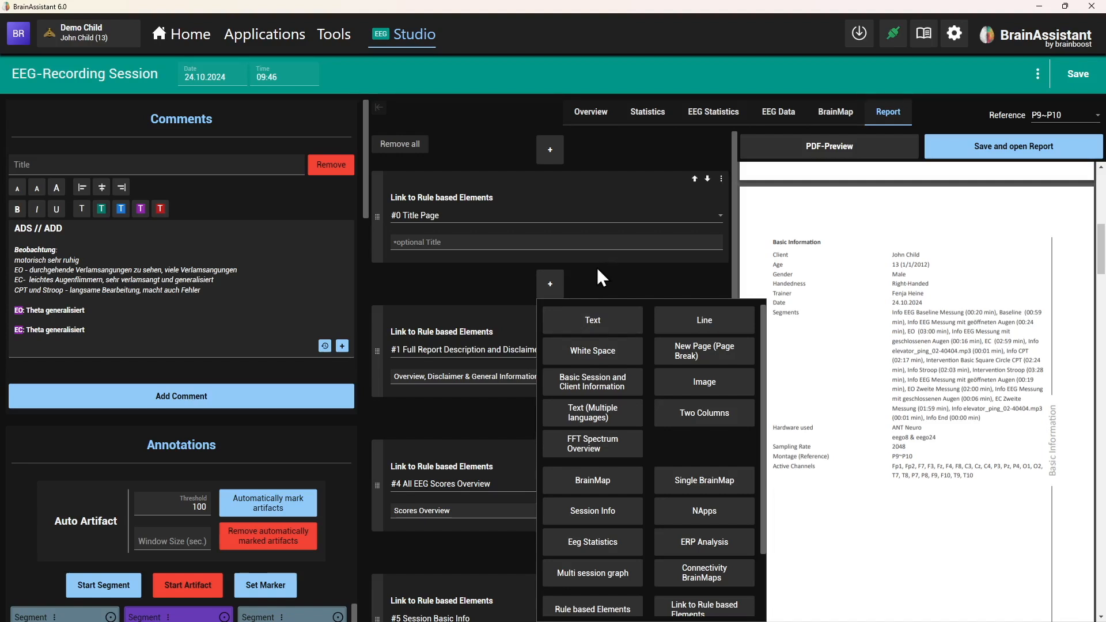
click(592, 324)
click(480, 370)
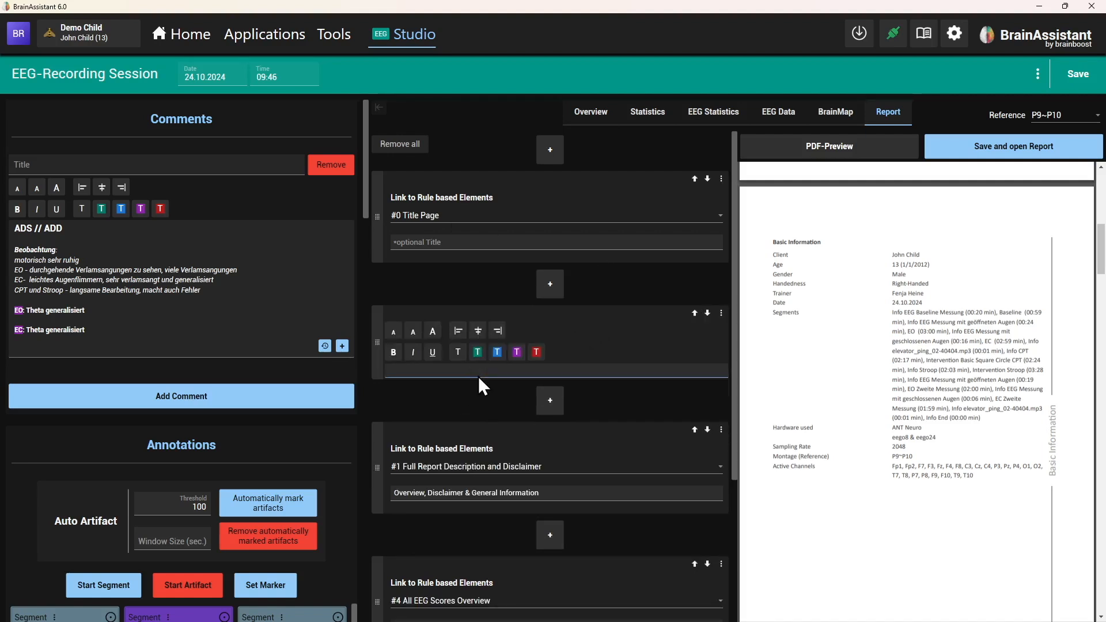
text(Hi Headli)
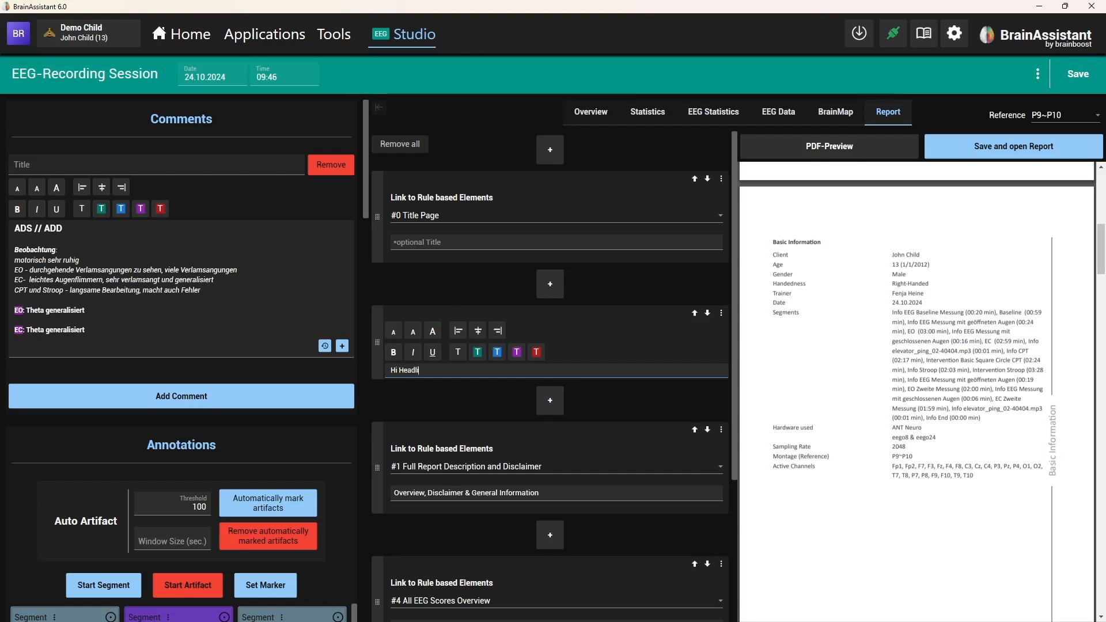
text(ne)
key(Return)
text(Info)
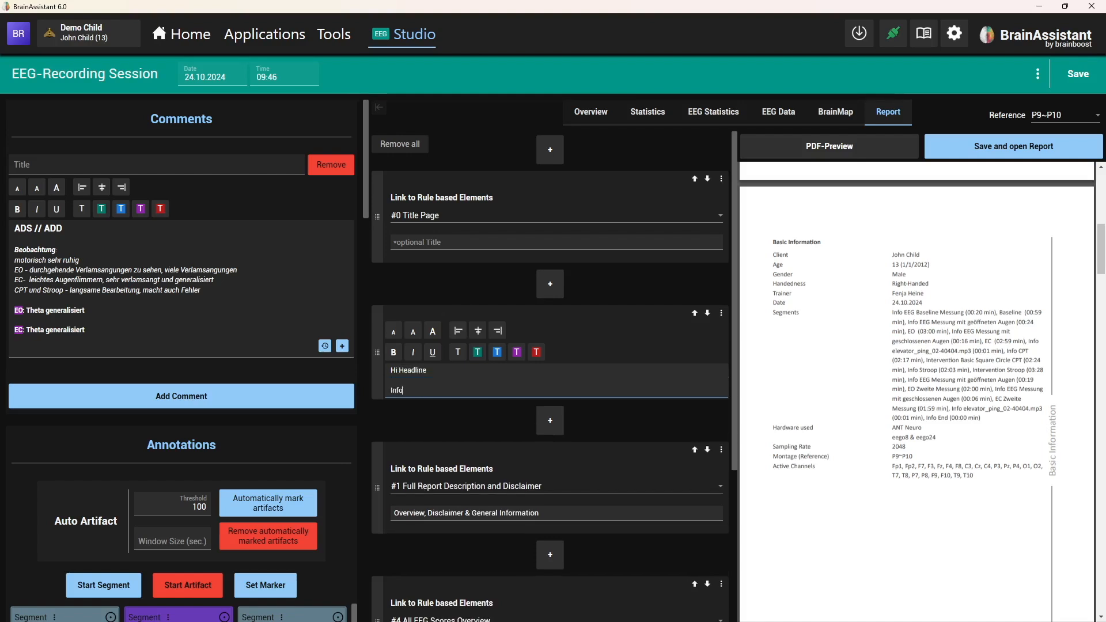
text( on Client)
key(Return)
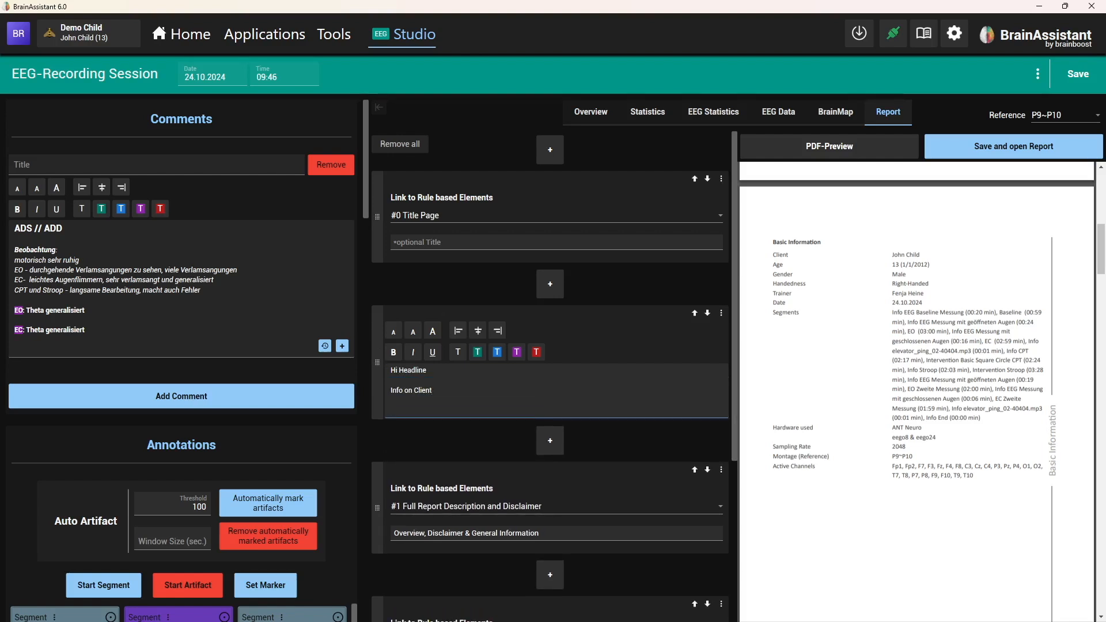
text(Traniing al)
text(ining alread)
text(y)
Step: Format the "Hi Headline" line as large bold text and check it in a regenerated PDF preview
drag(438, 370, 377, 369)
click(433, 330)
click(393, 352)
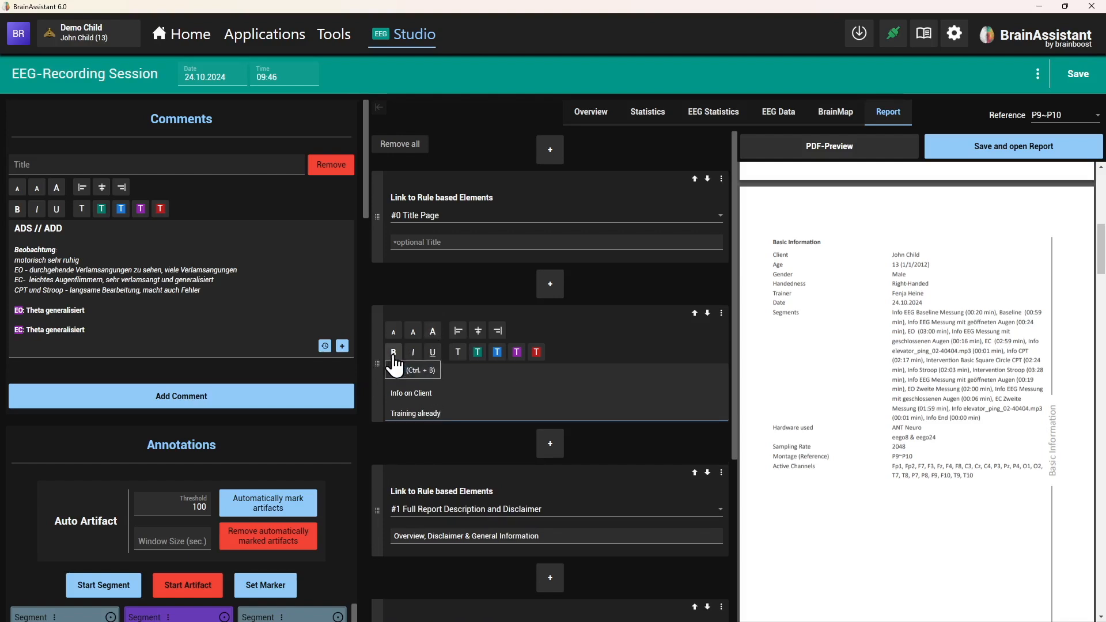
click(618, 292)
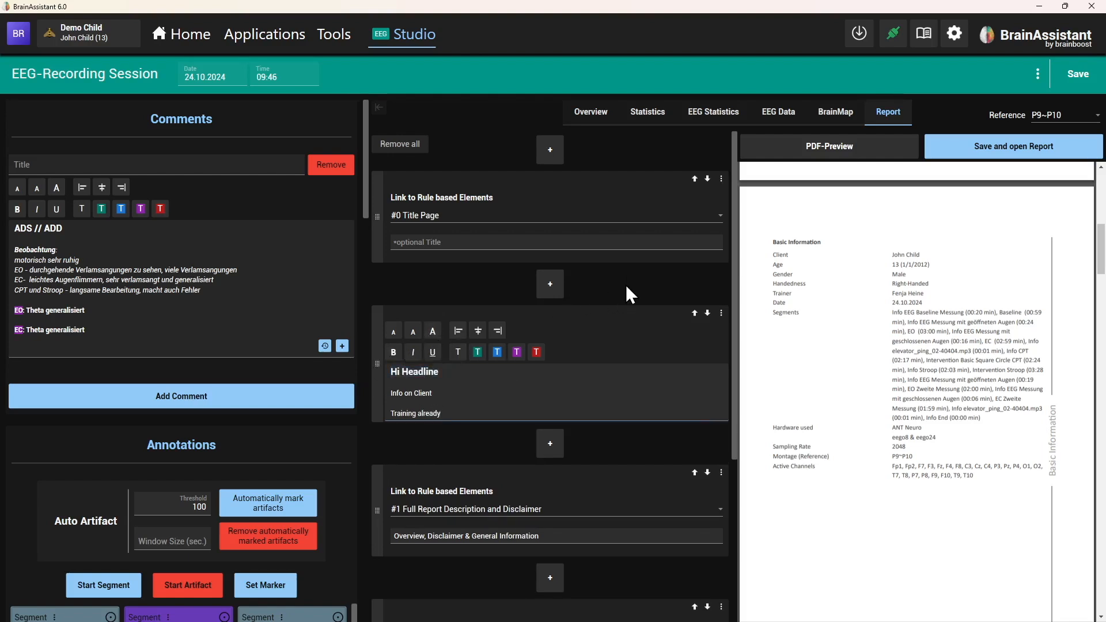
click(843, 151)
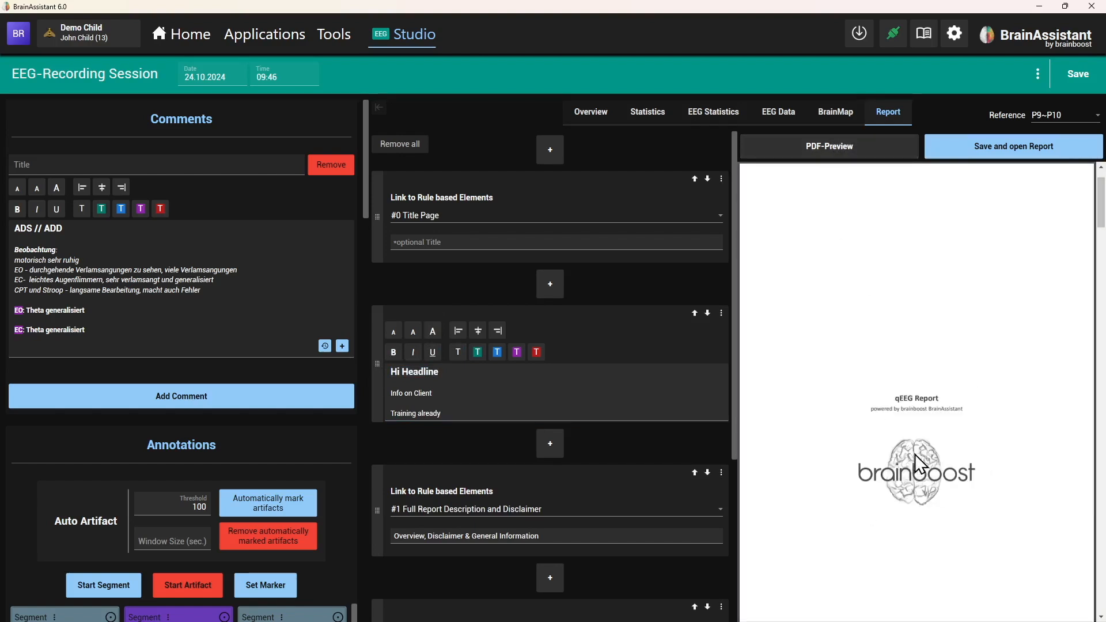
scroll(915, 454, down, 5)
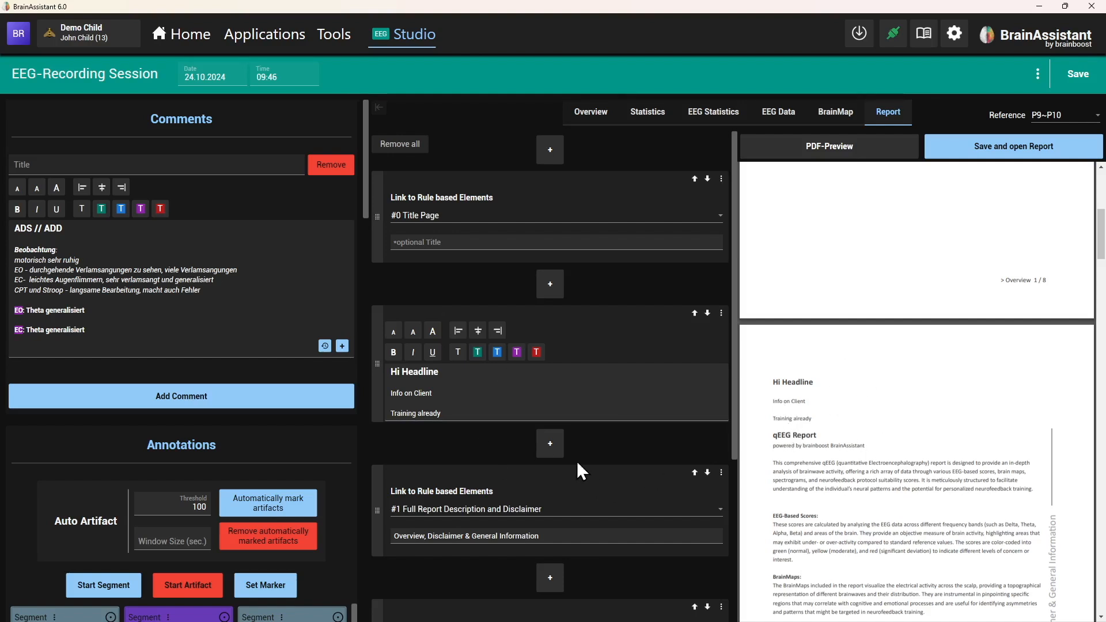
Step: Insert a line element below the "Hi Headline" text block and check it in a regenerated PDF preview
click(550, 443)
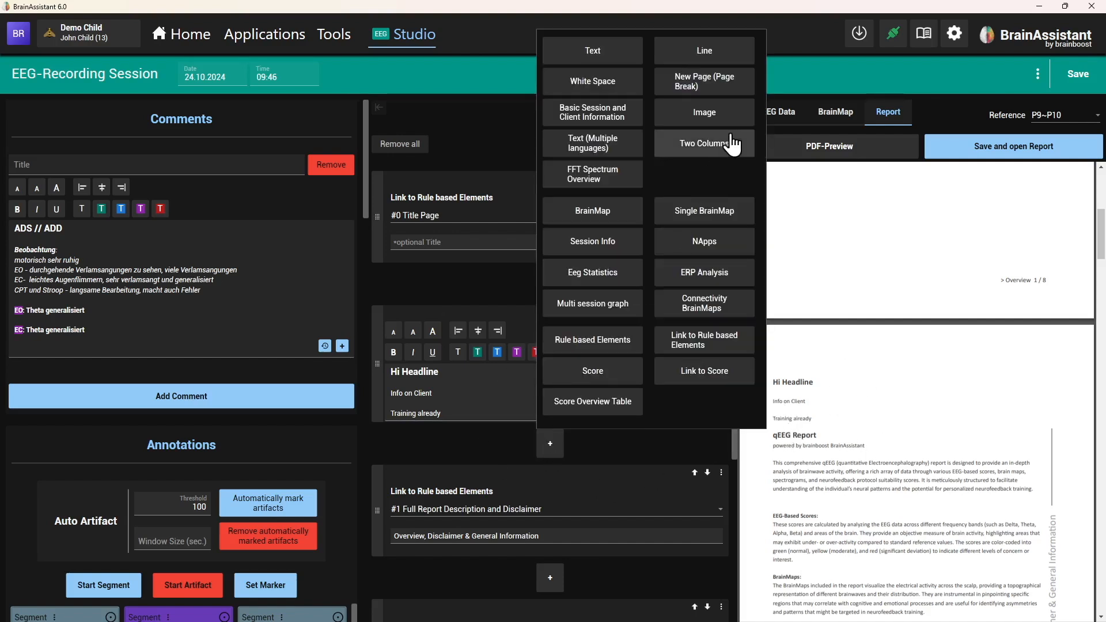
click(714, 56)
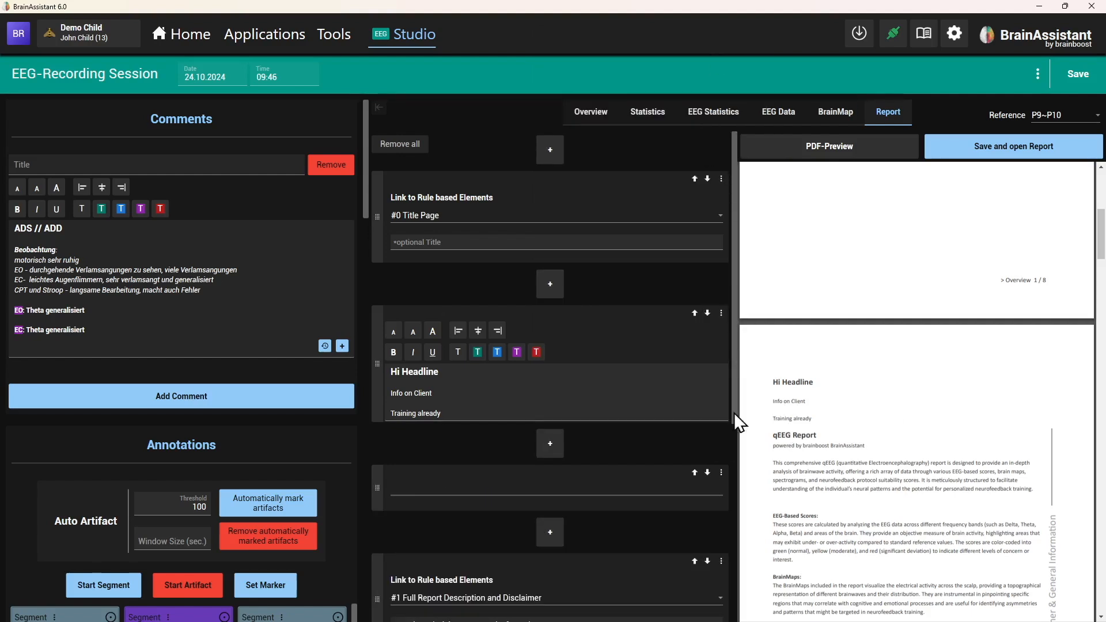
click(817, 148)
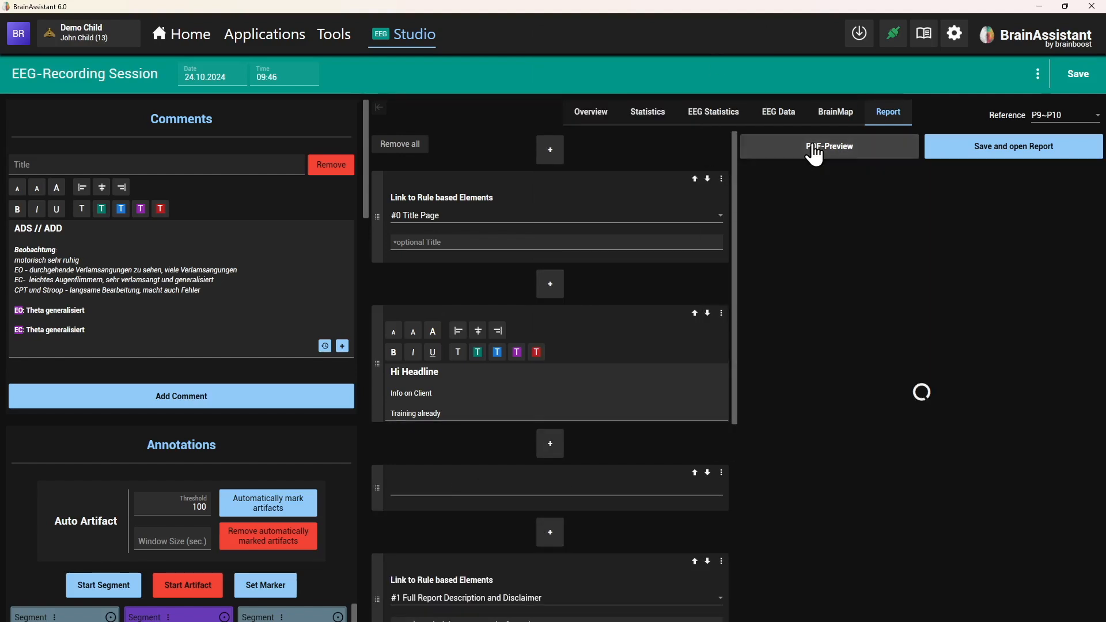
scroll(844, 346, down, 5)
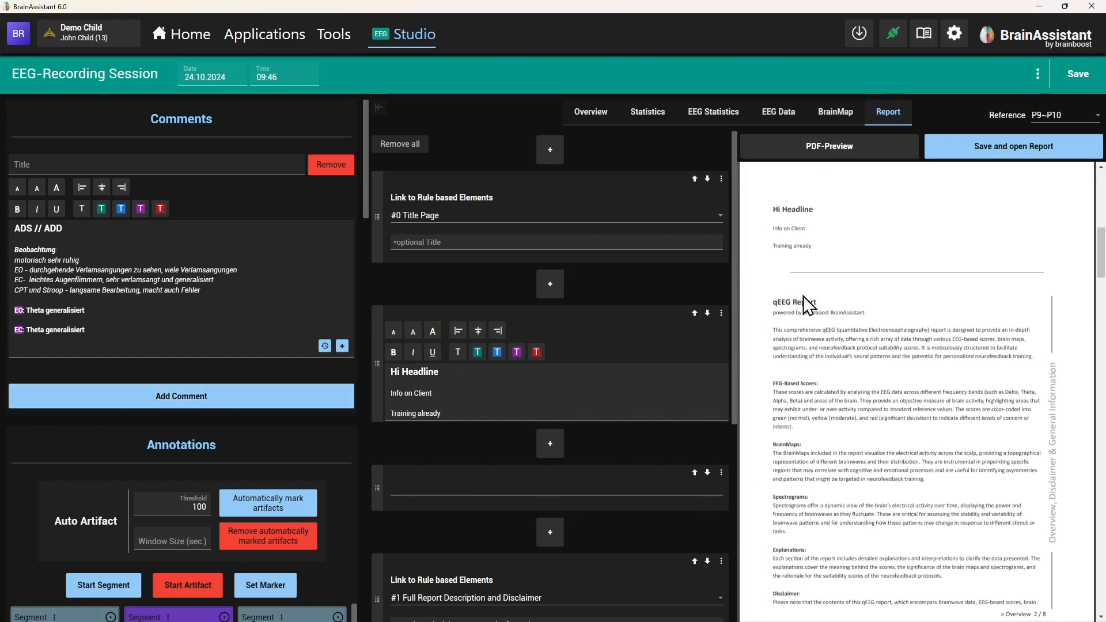
Step: Insert a White Space element below the line element and check the spacing in a regenerated PDF preview
click(552, 532)
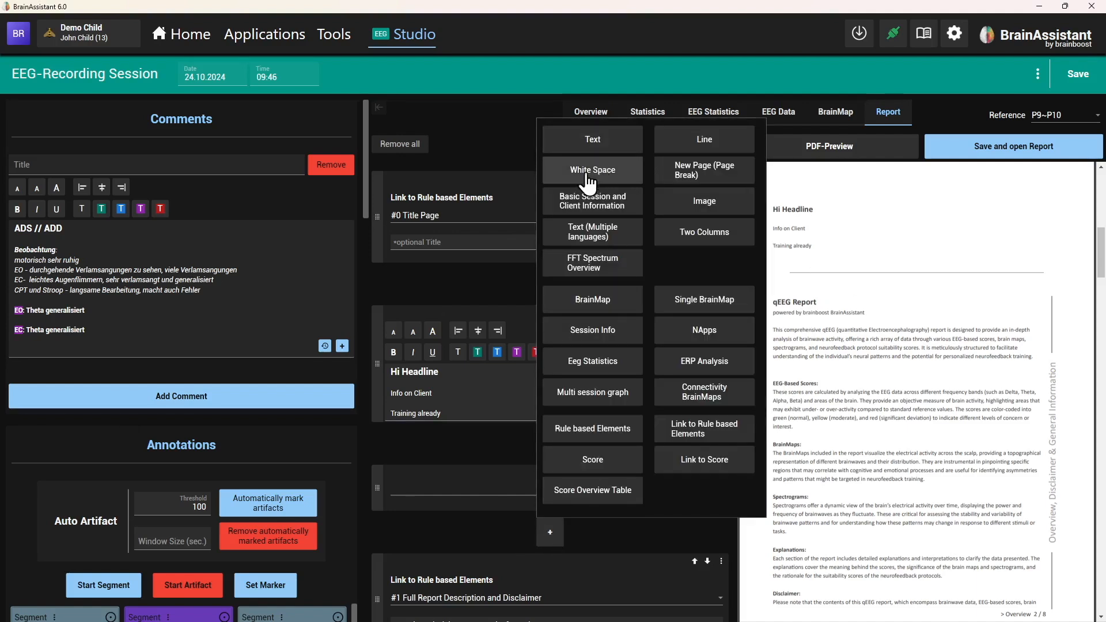
click(610, 180)
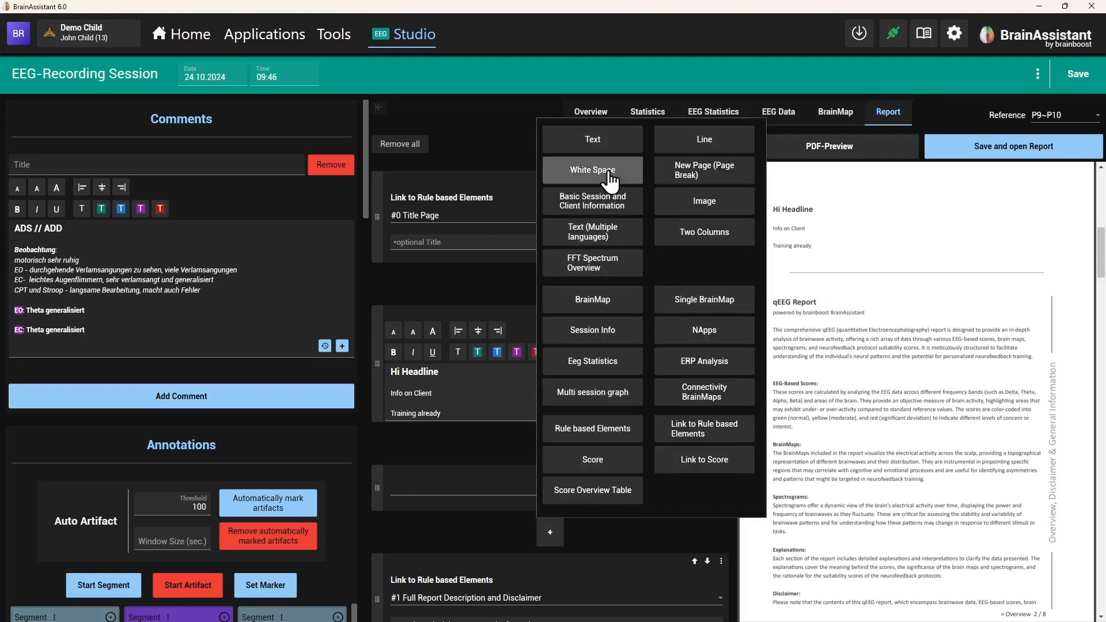
click(812, 148)
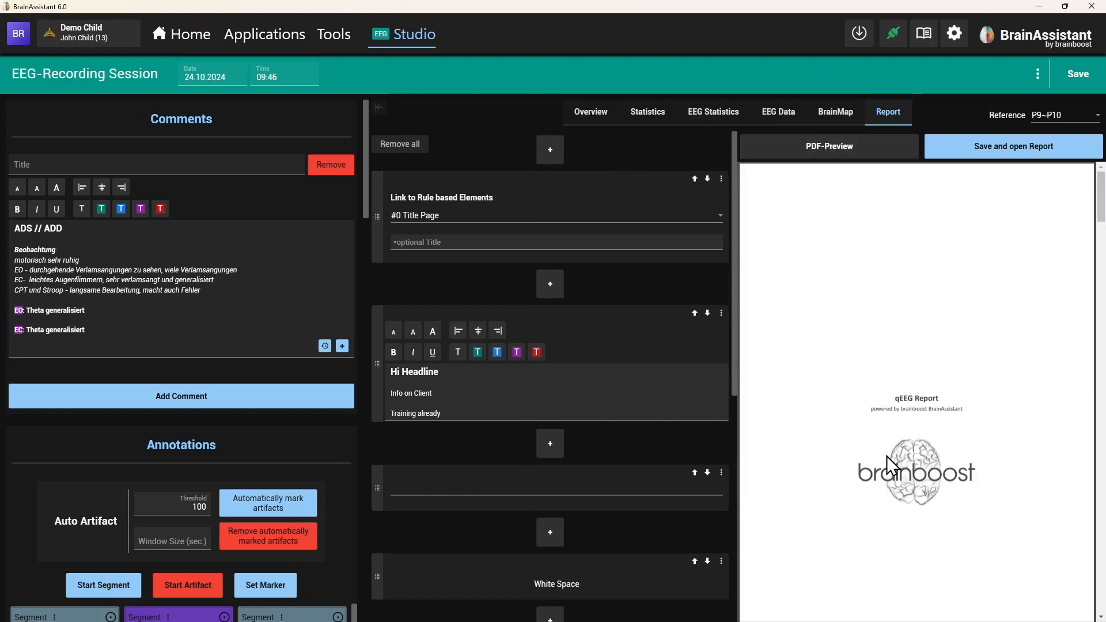
scroll(887, 455, down, 10)
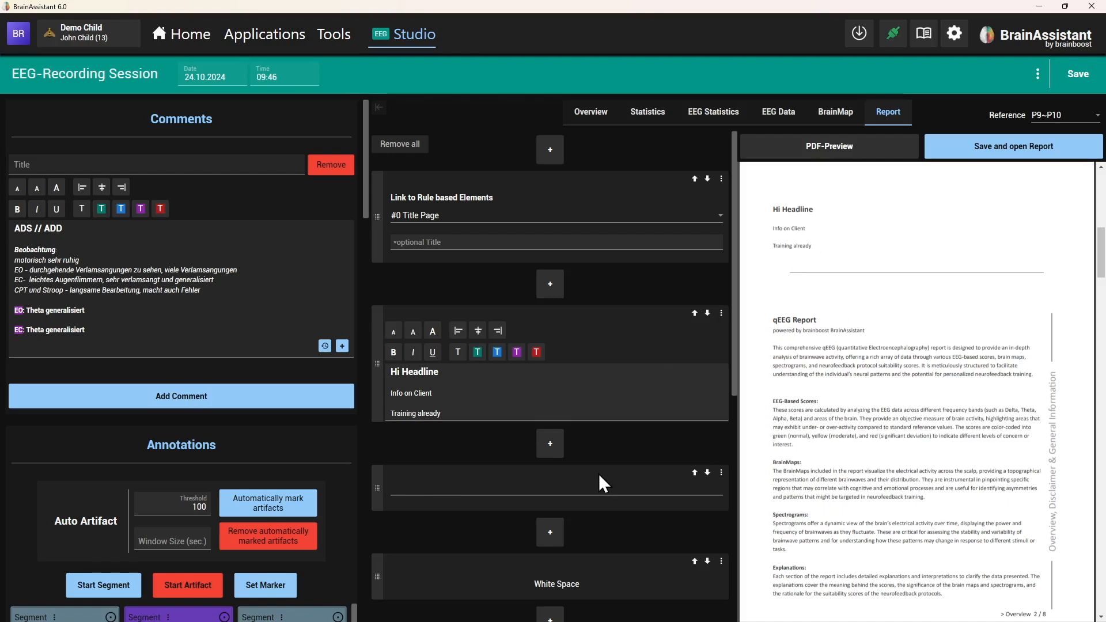
Step: Insert a New Page (Page Break) element between the line and the white space, and check the page split in a regenerated PDF preview
scroll(598, 449, down, 1)
click(550, 479)
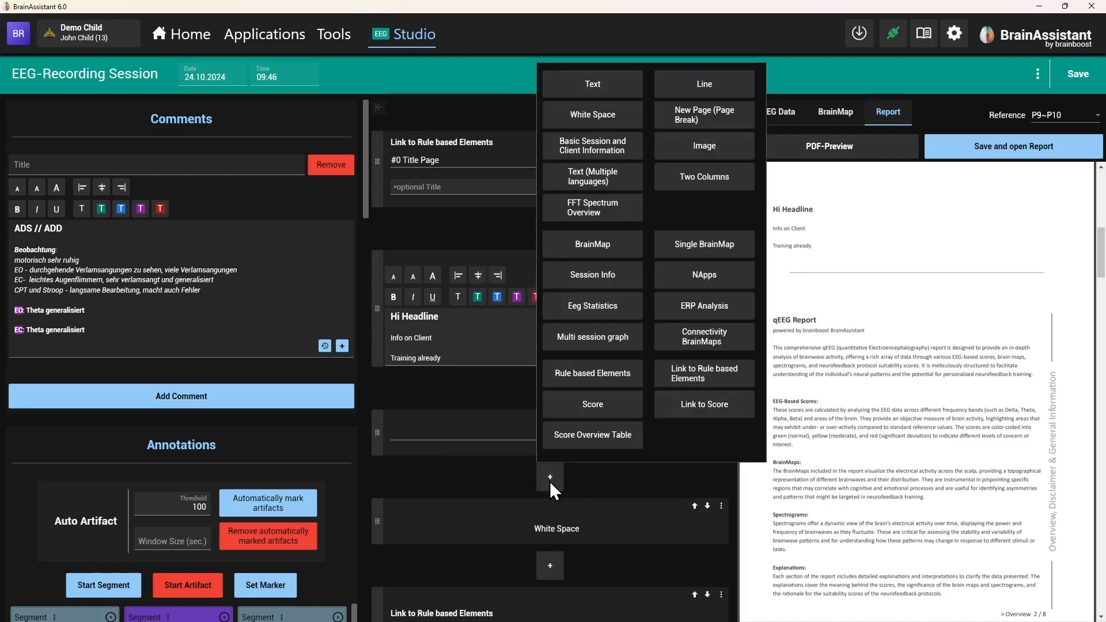
click(722, 121)
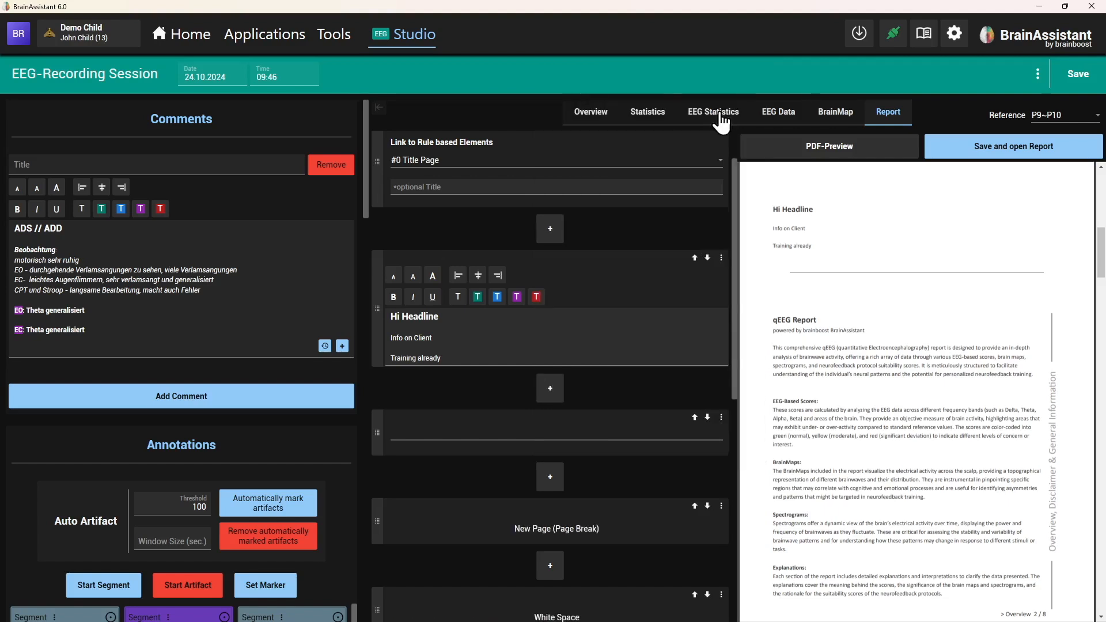
click(812, 155)
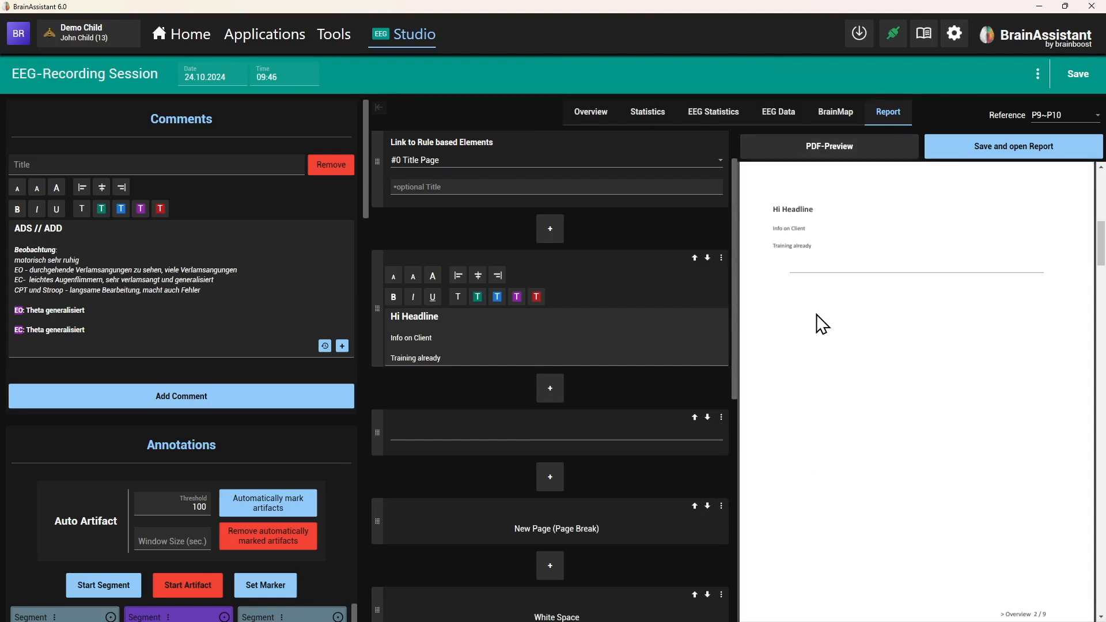
scroll(822, 428, down, 5)
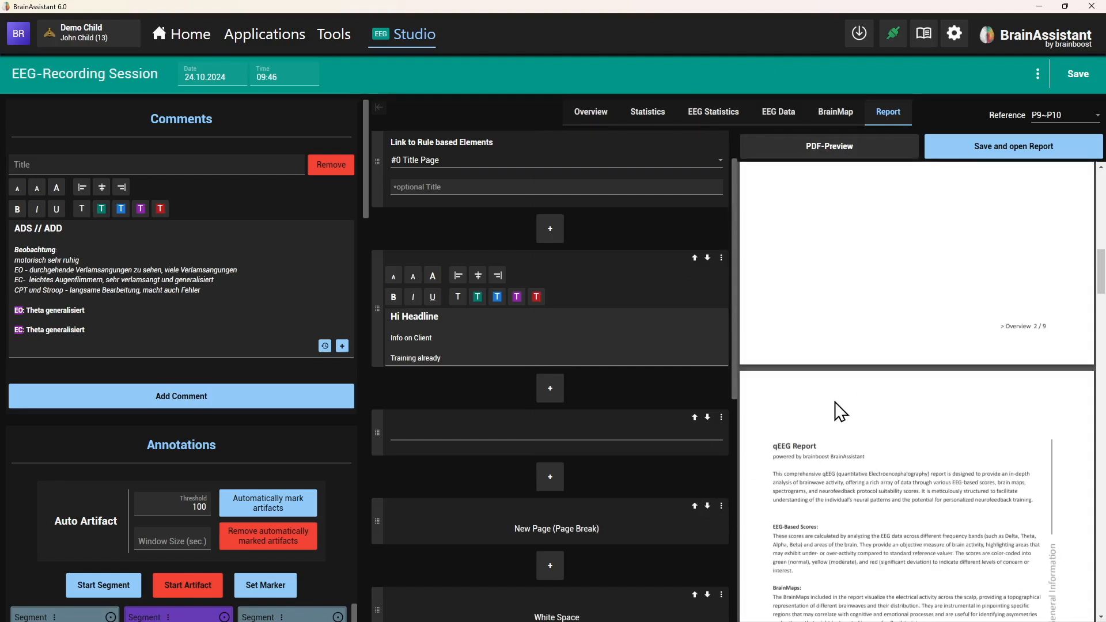
scroll(588, 522, down, 2)
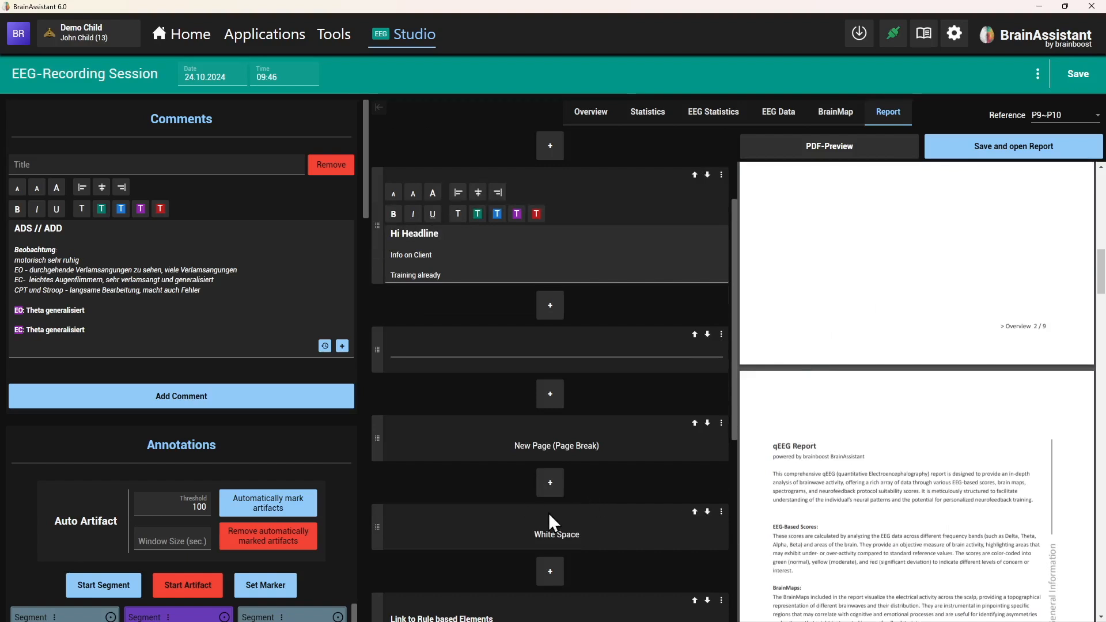
Step: Remove the White Space element below the page break from the report
click(721, 512)
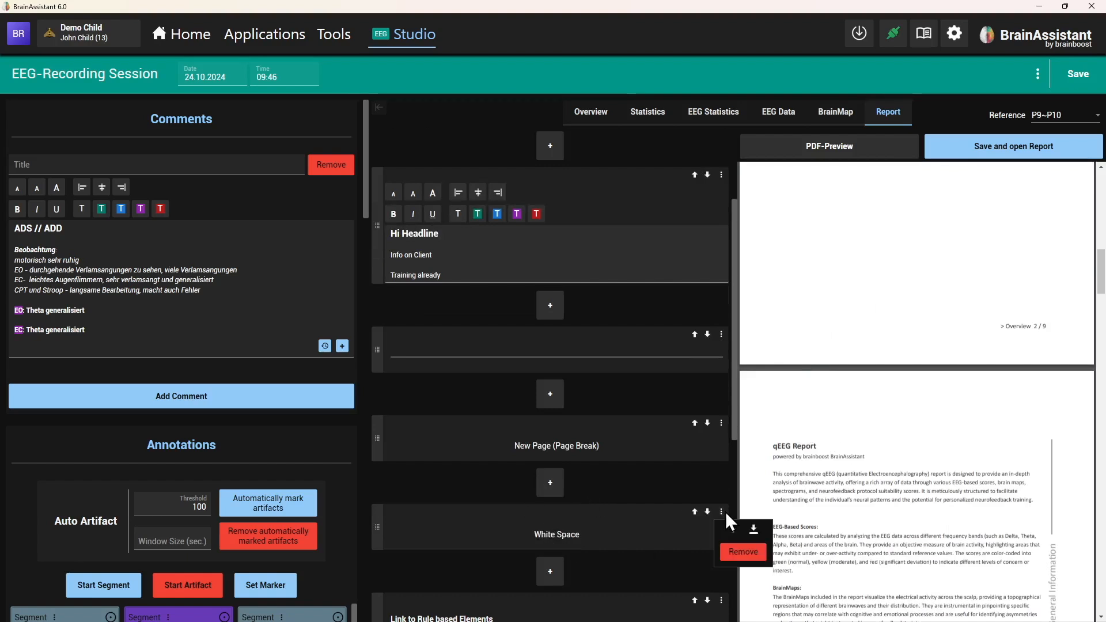
click(744, 552)
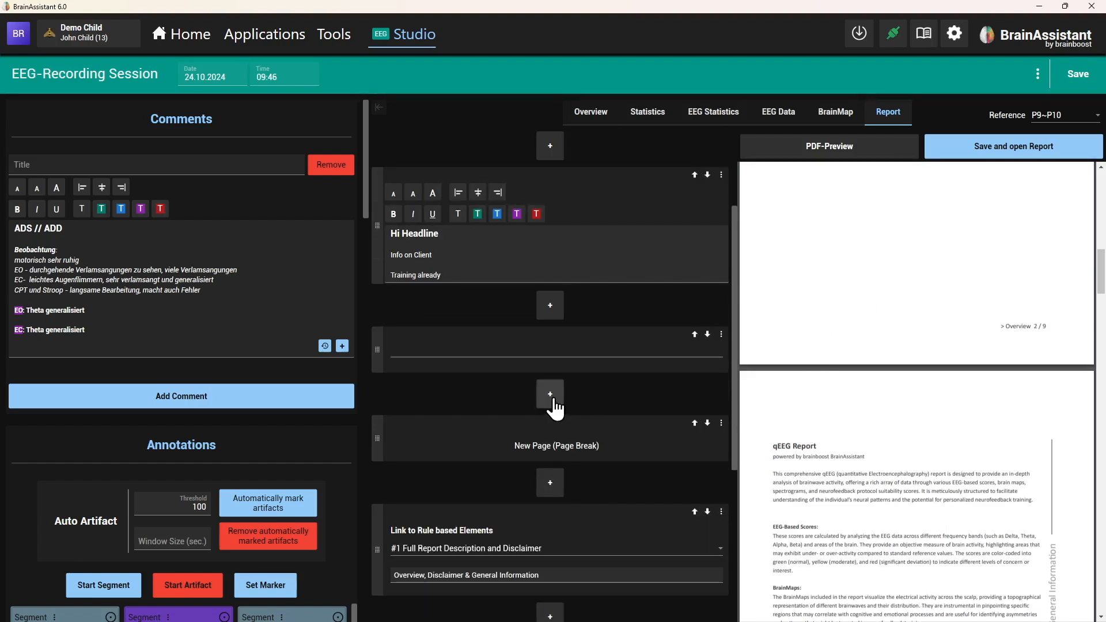
Step: Insert a text element reading "2nd text block" between the headline text and the line, and regenerate the PDF preview
click(551, 306)
click(609, 353)
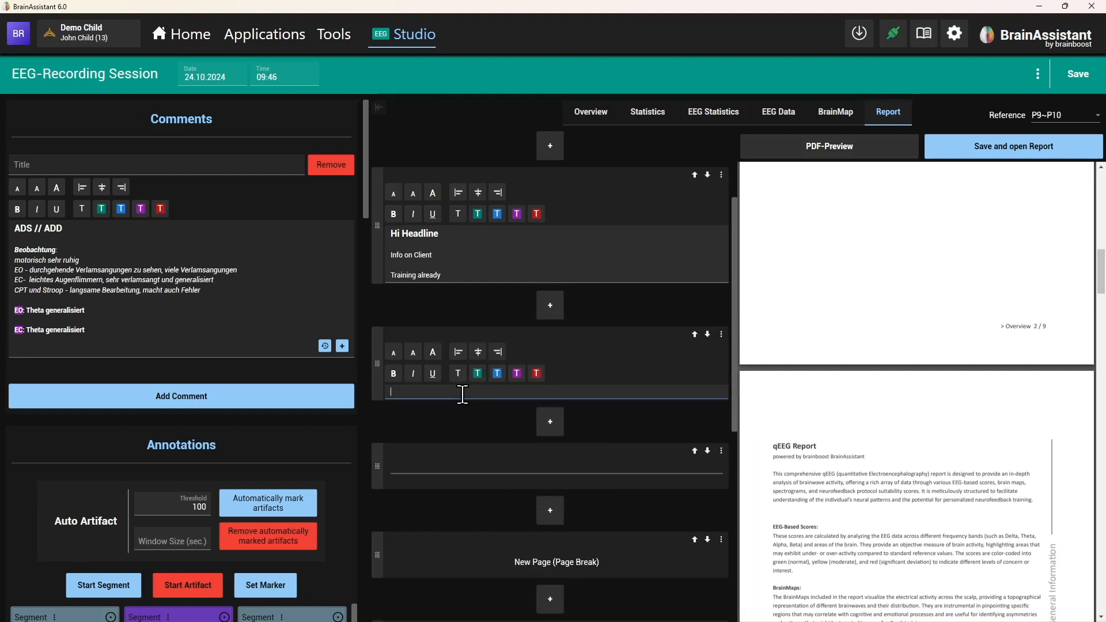
text(2. Tex)
key(BackSpace)
key(BackSpace)
key(BackSpace)
text(text block)
click(815, 151)
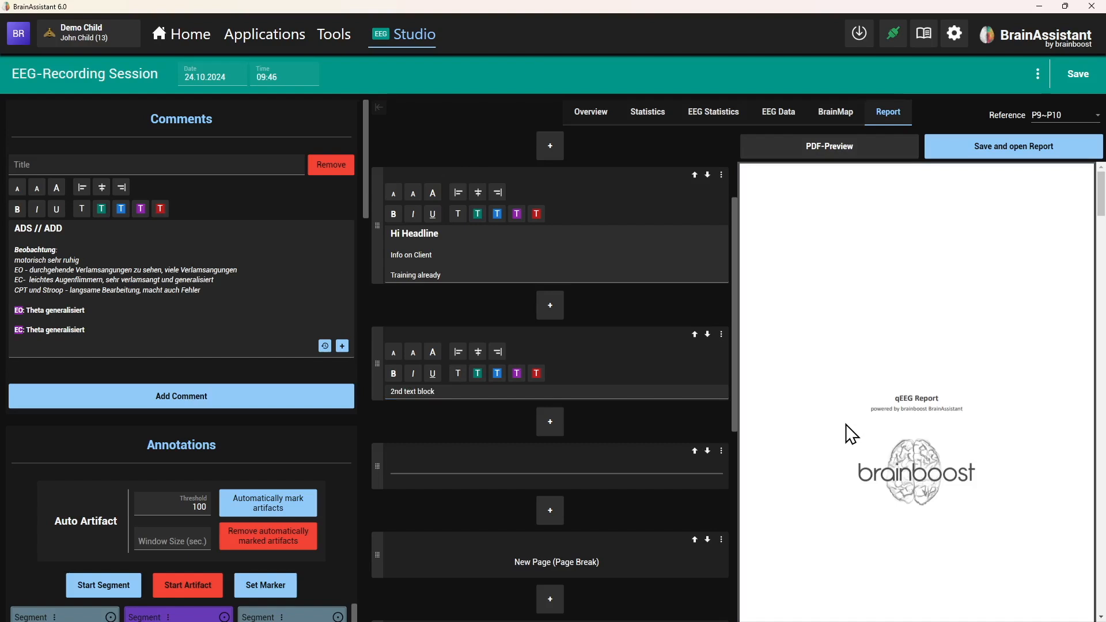
Step: Reorder the report elements so the page break follows the headline text, with the "2nd text block" and the line below it
scroll(847, 433, down, 5)
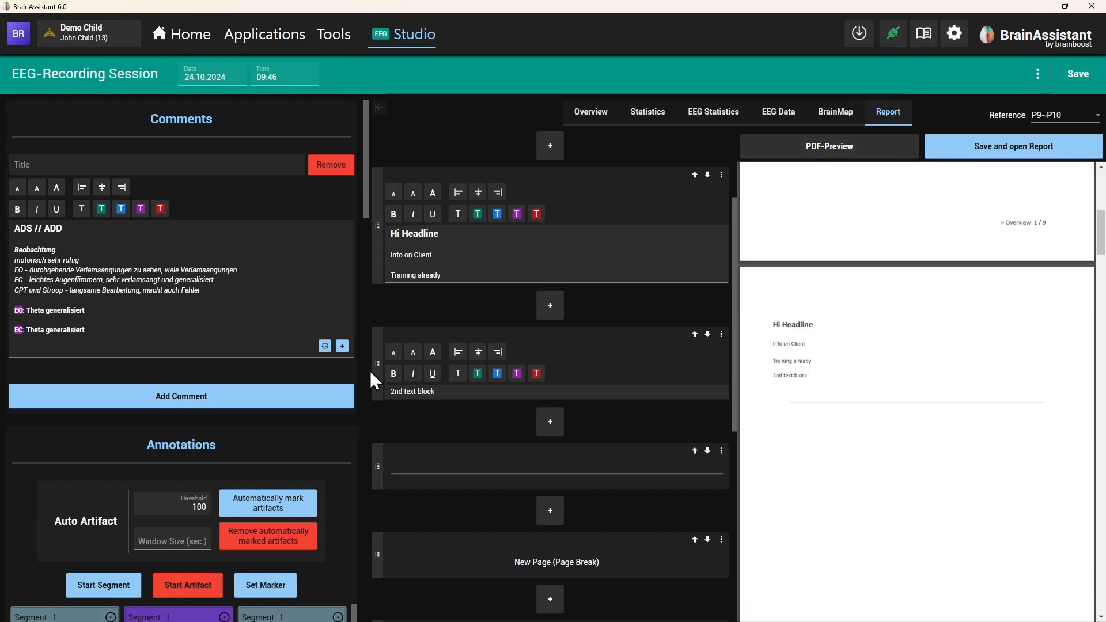
drag(371, 369, 378, 528)
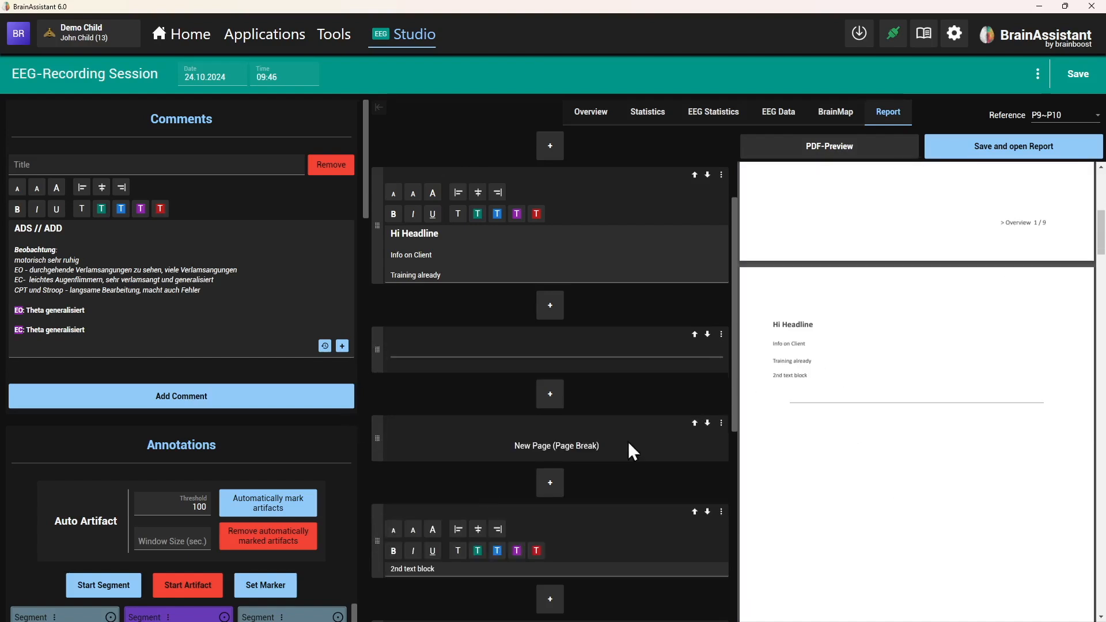
click(696, 425)
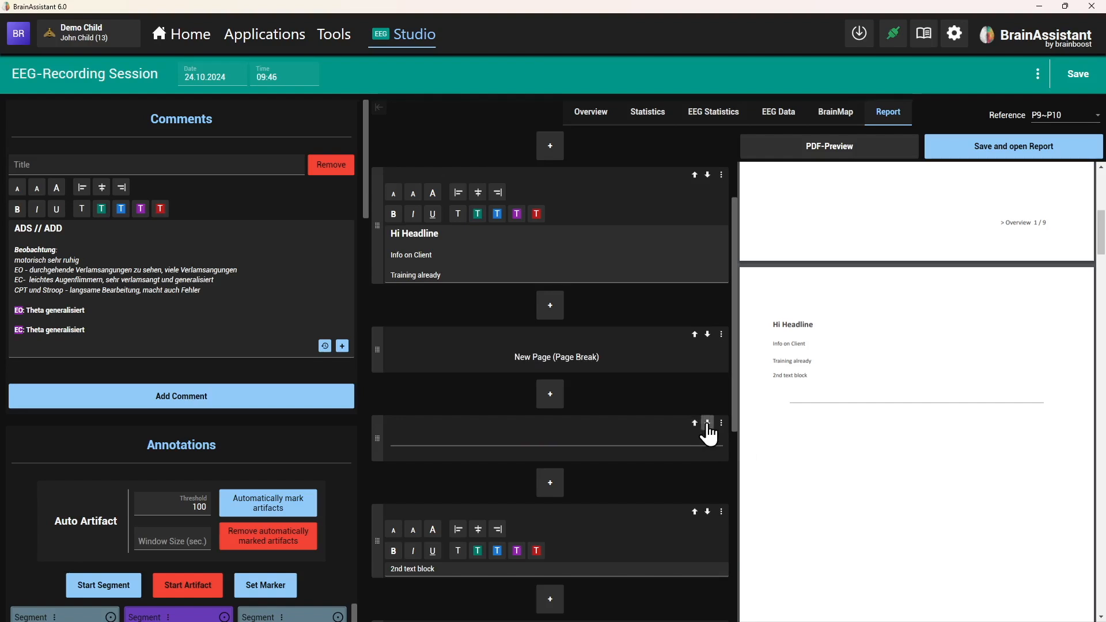
click(707, 424)
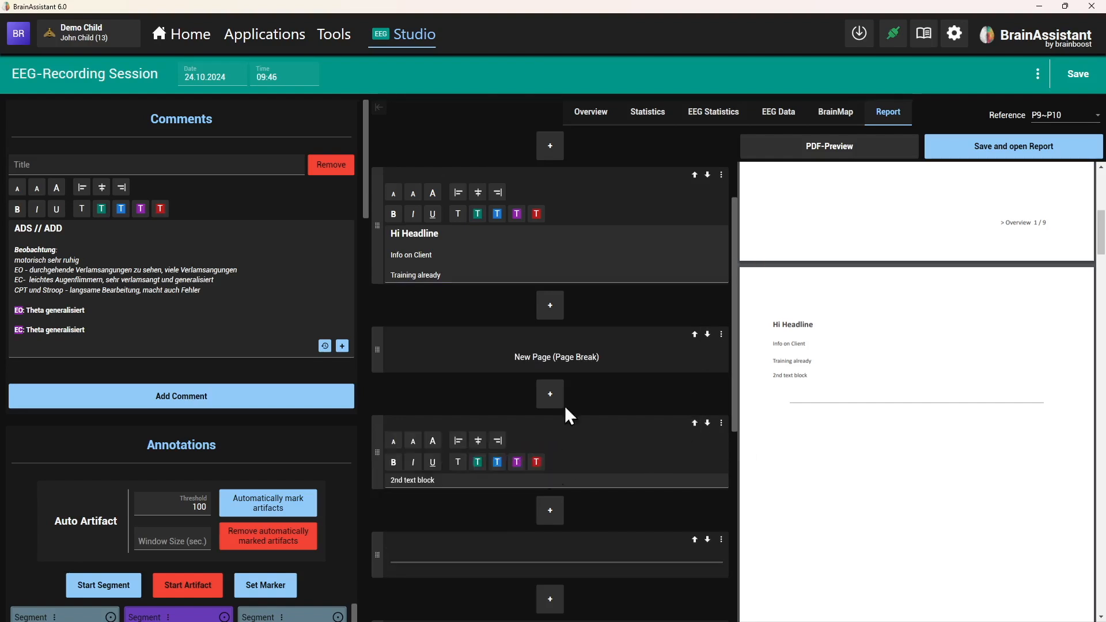
Step: Move the page break to between the line and the "#1 Full Report Description and Disclaimer" element
scroll(625, 412, down, 1)
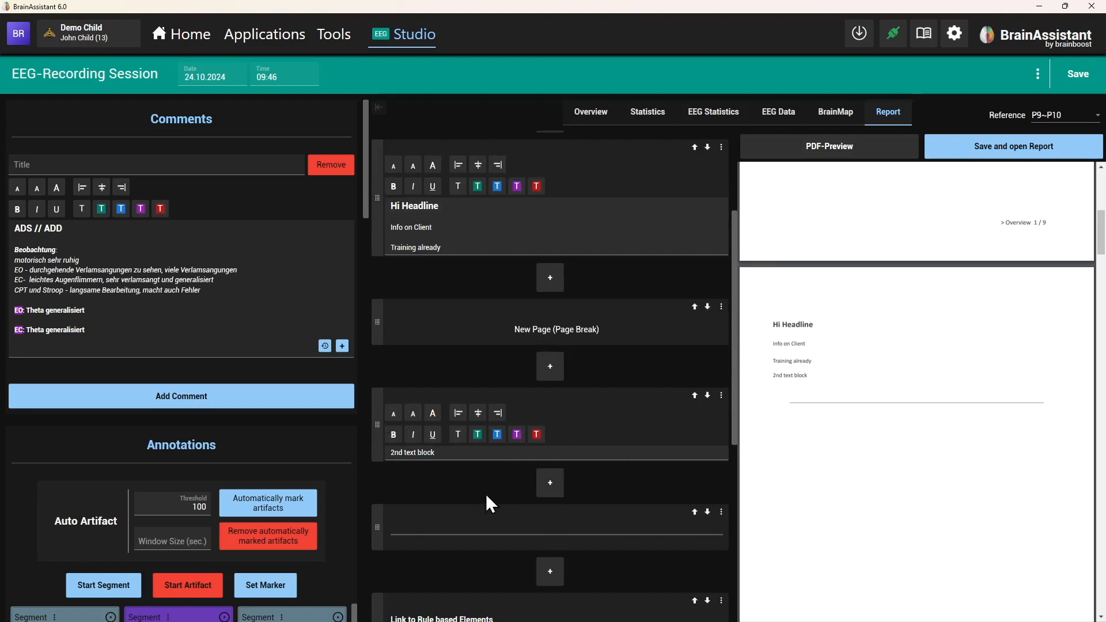
drag(377, 322, 378, 561)
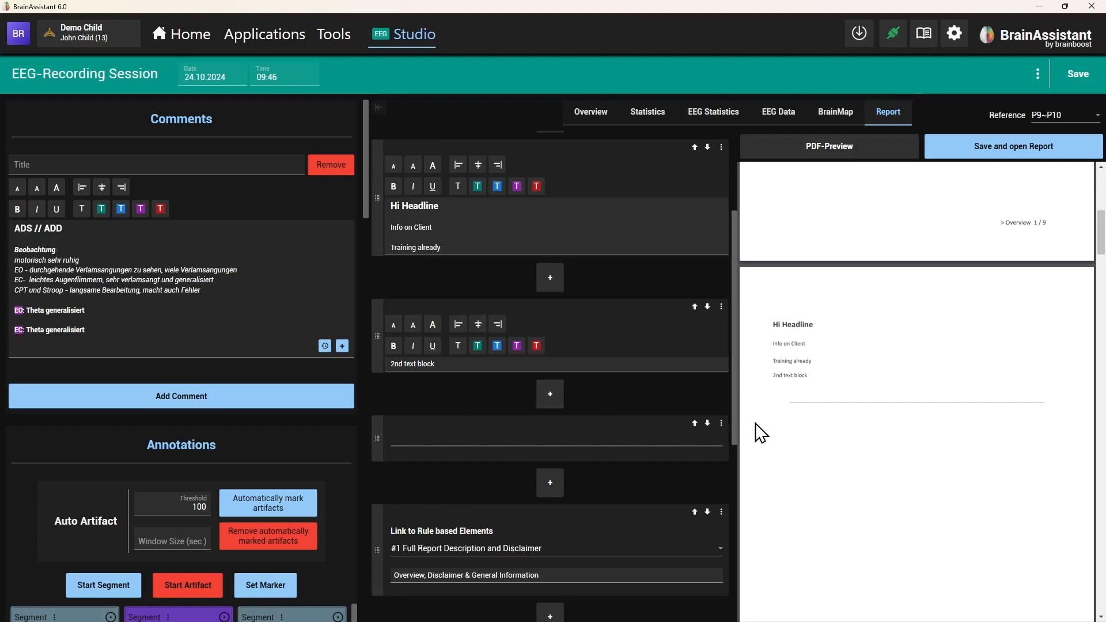
click(721, 423)
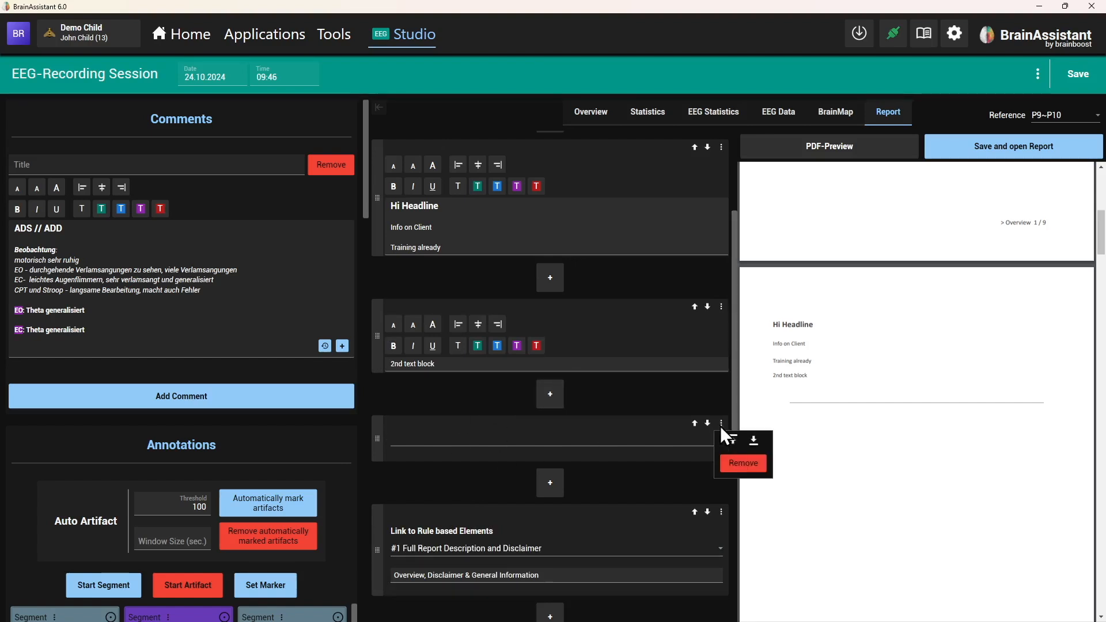
click(596, 403)
scroll(596, 403, down, 3)
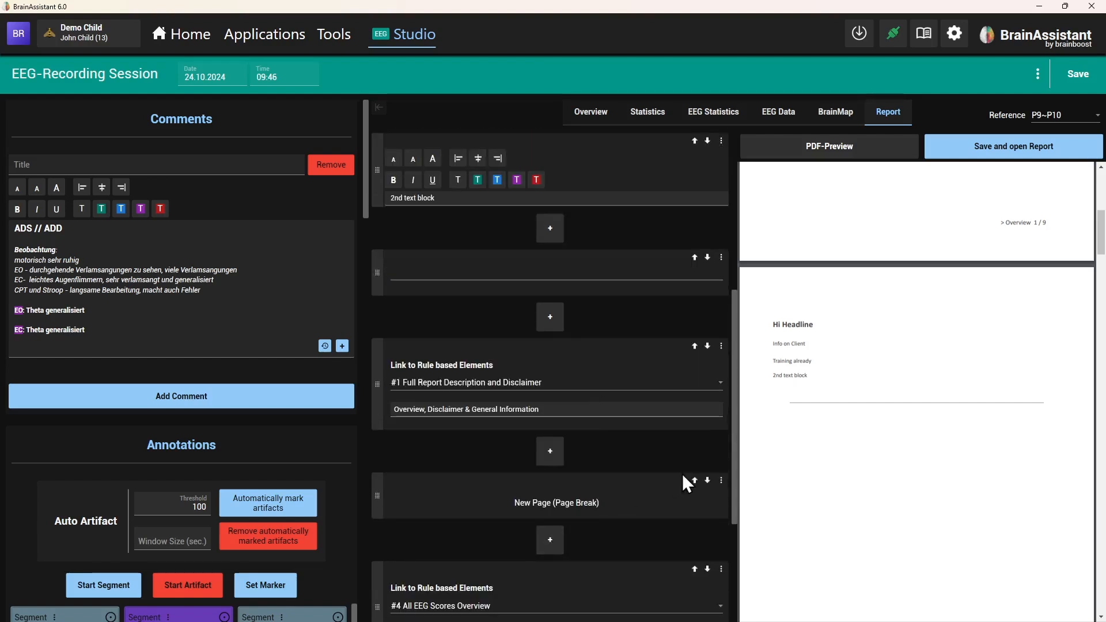
click(695, 481)
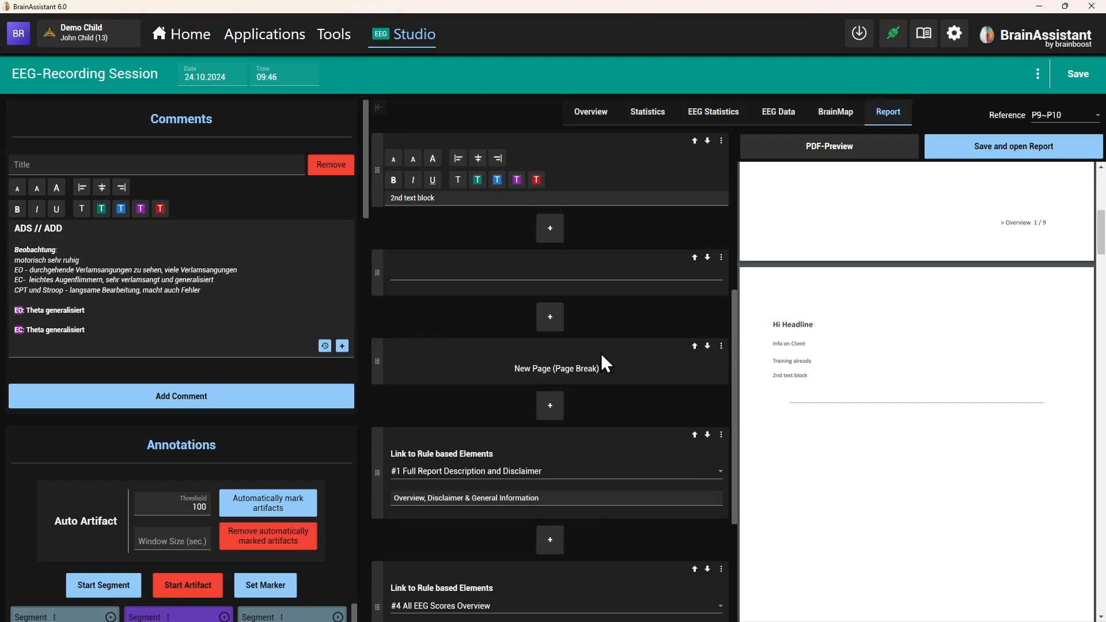
Step: Insert an Image element between the line and the page break
scroll(583, 356, up, 1)
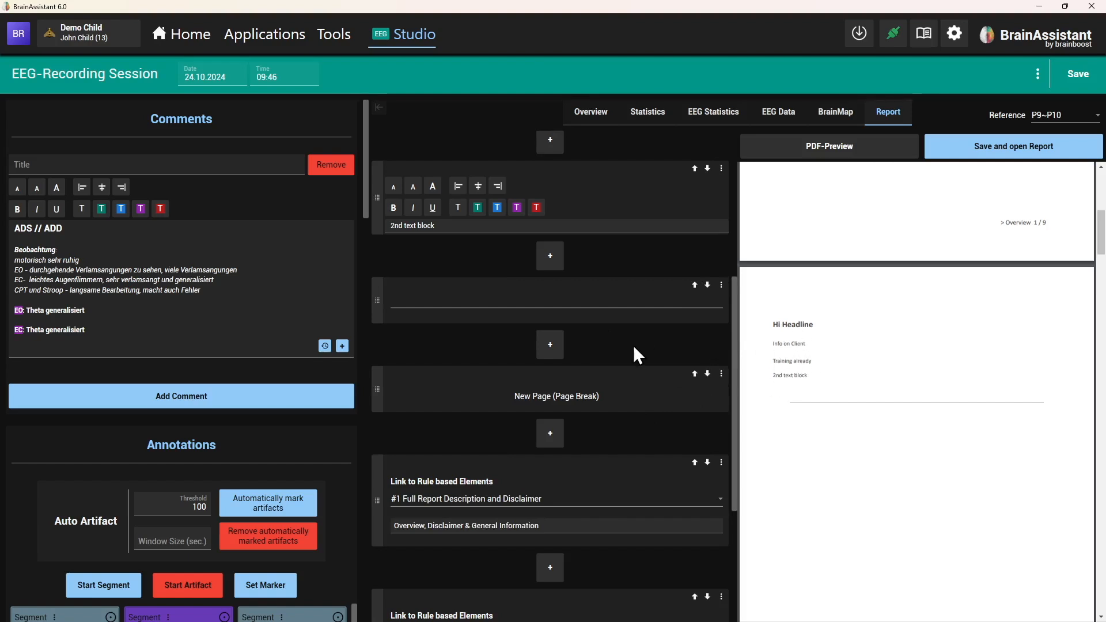
click(550, 347)
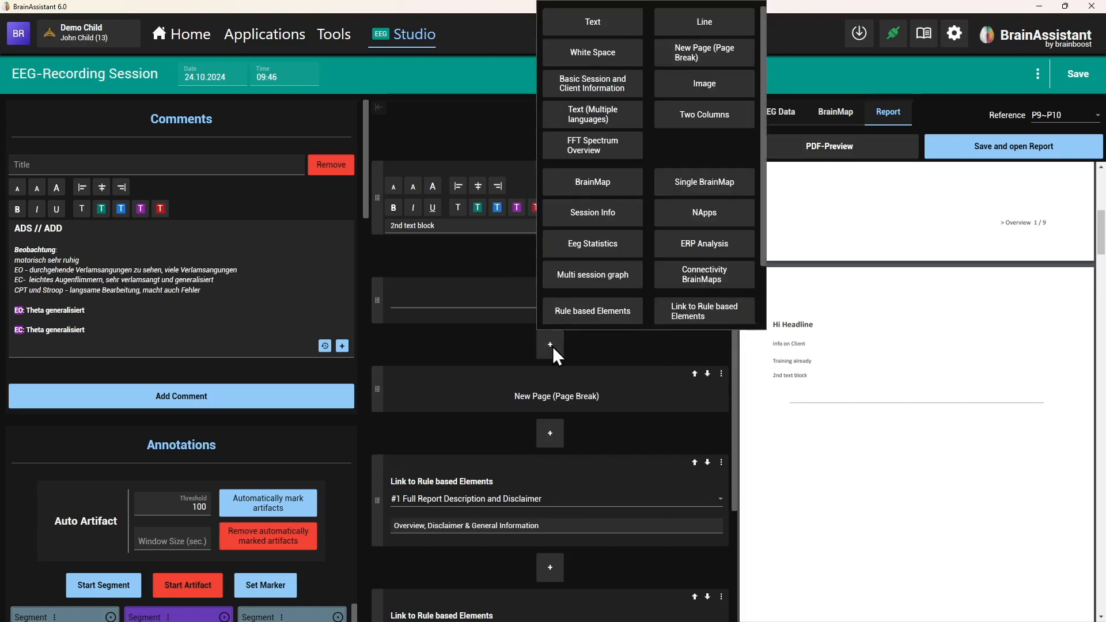
click(716, 92)
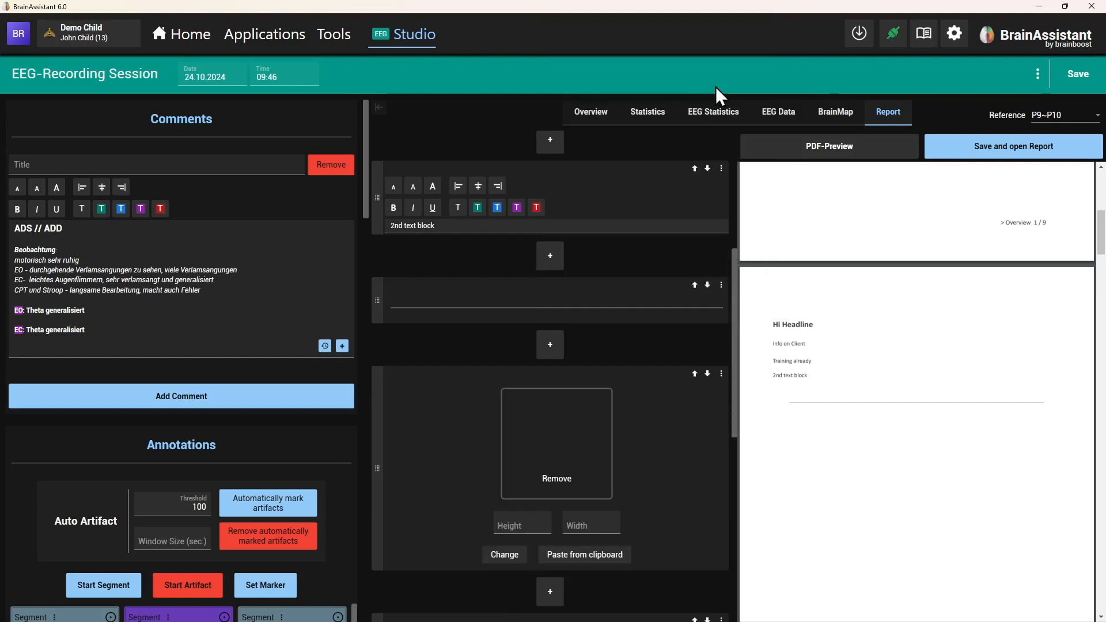
Step: Load "Mindfully Bored NF Erklärgrafik.jpg" from Downloads into the image element and check it in a regenerated PDF preview
scroll(651, 447, down, 1)
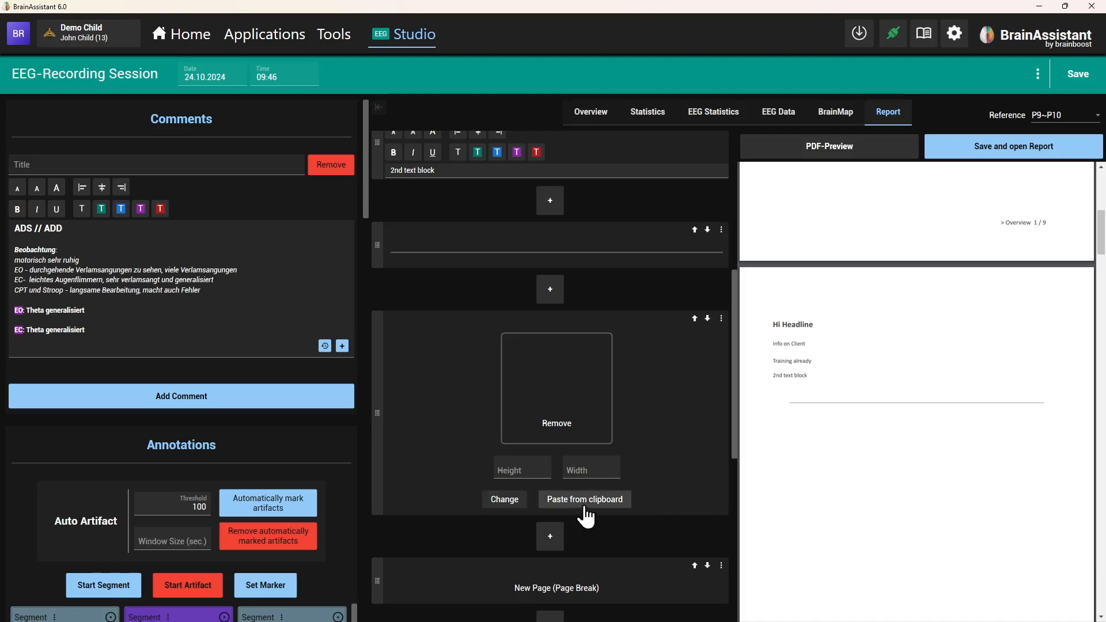
click(506, 500)
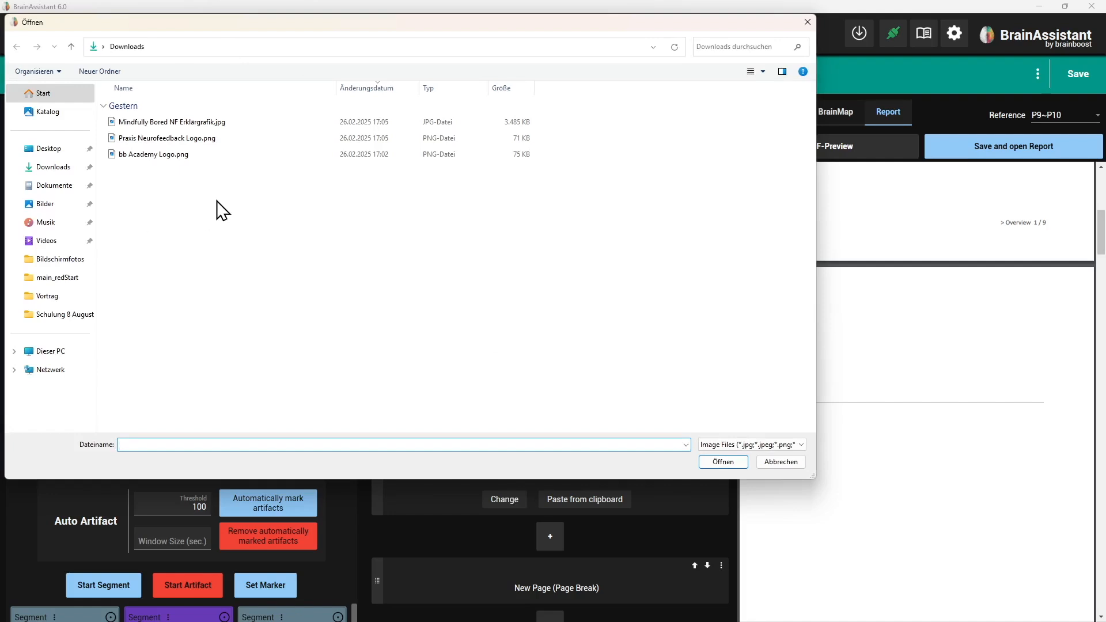
click(162, 124)
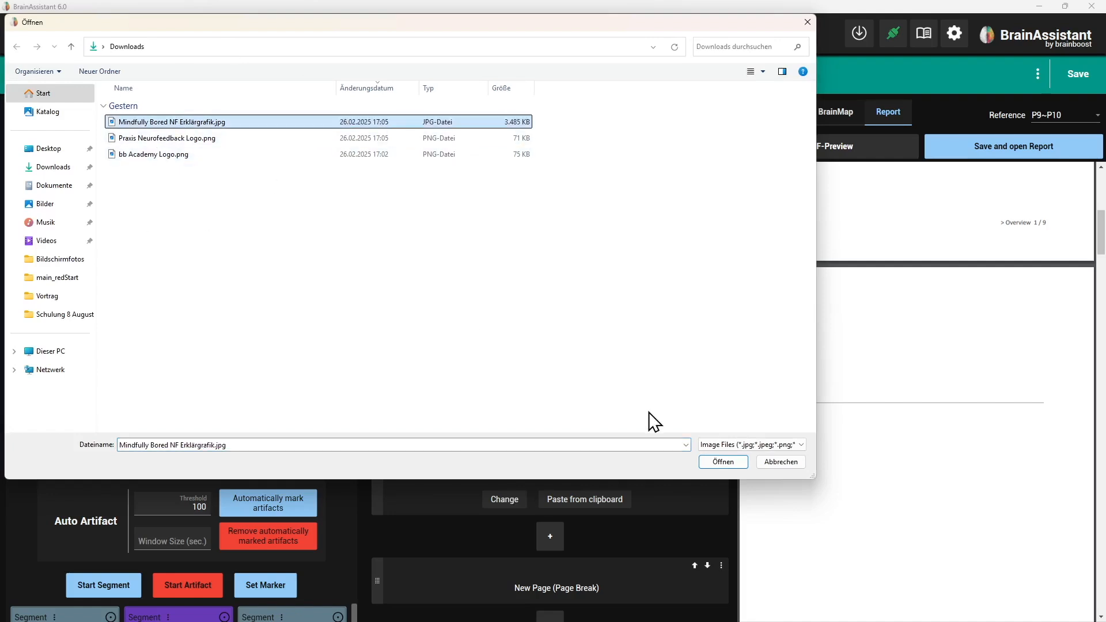
click(735, 464)
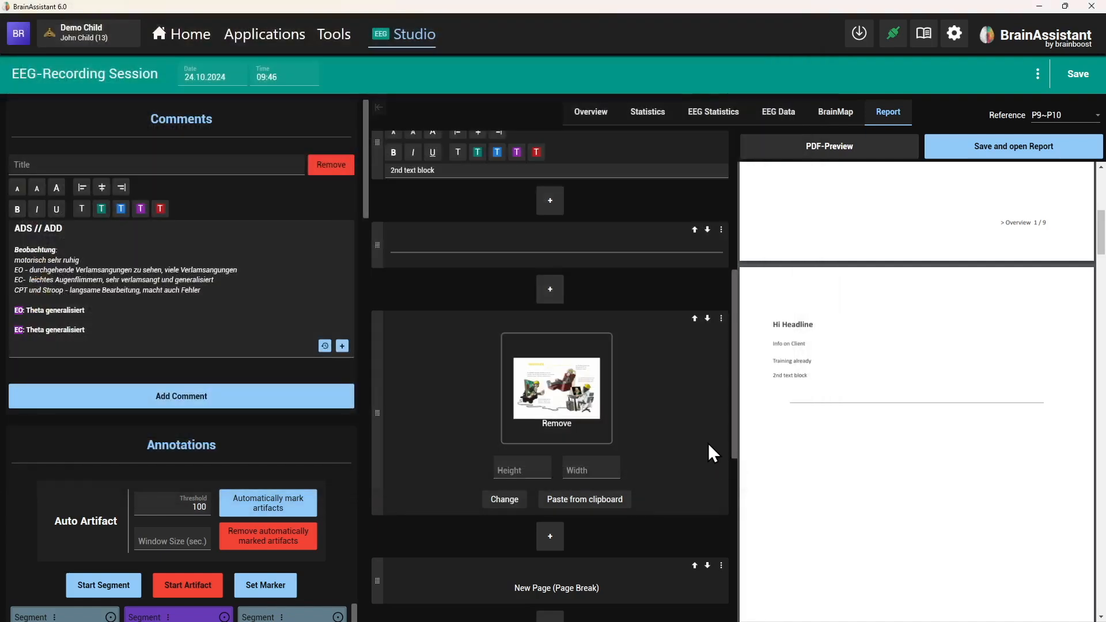
click(807, 154)
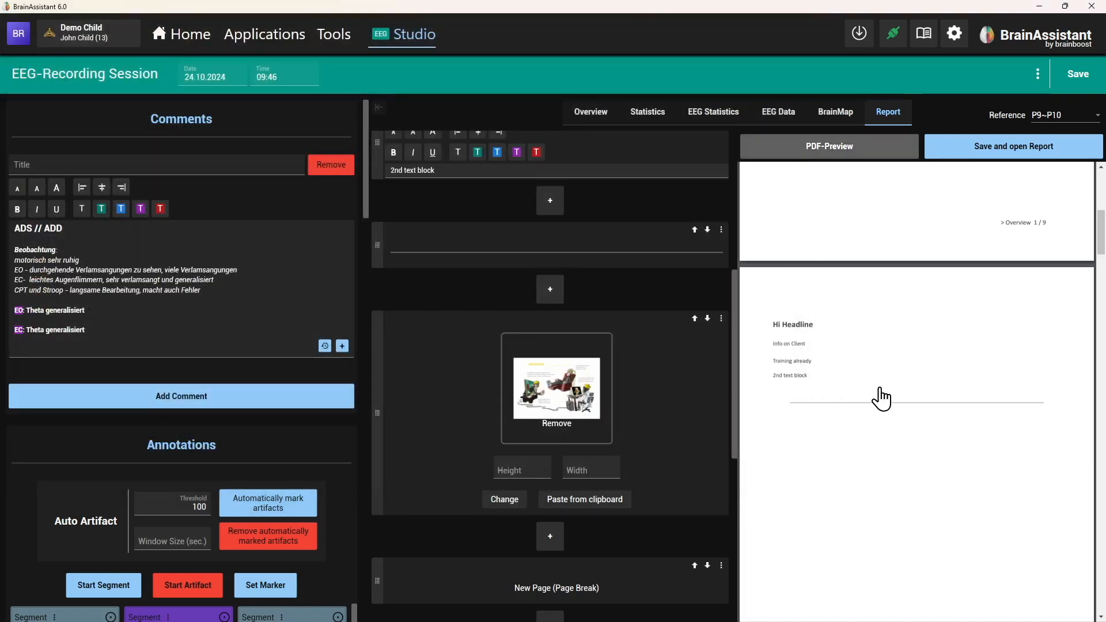
scroll(838, 401, down, 5)
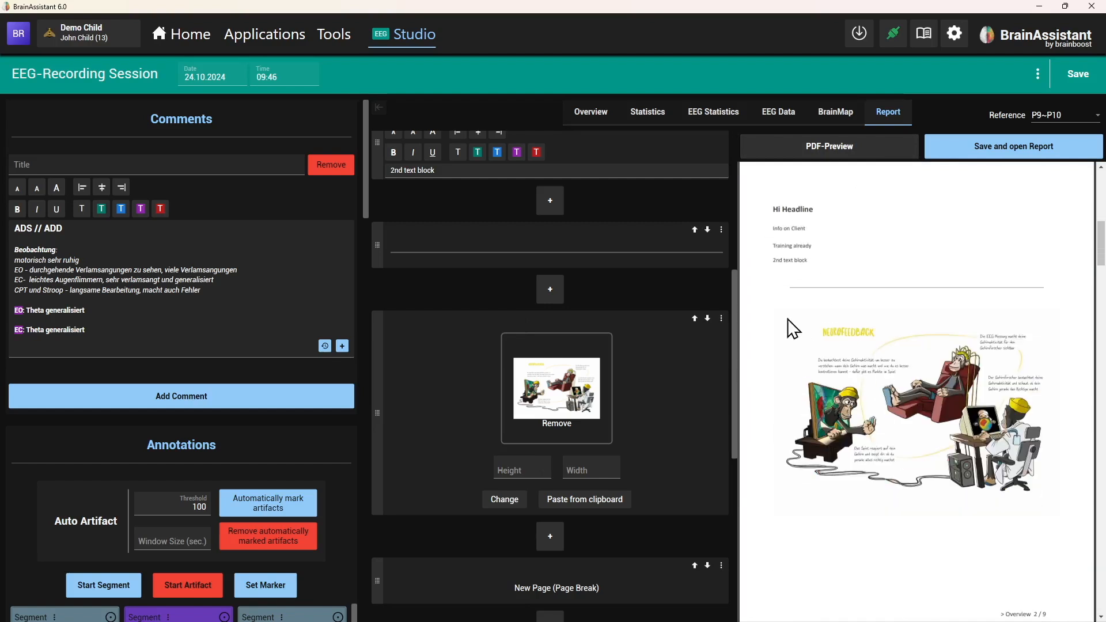
Step: Move the "2nd text block" element to between the line and the image, and replace its text with "How does NF work."
drag(379, 167, 377, 292)
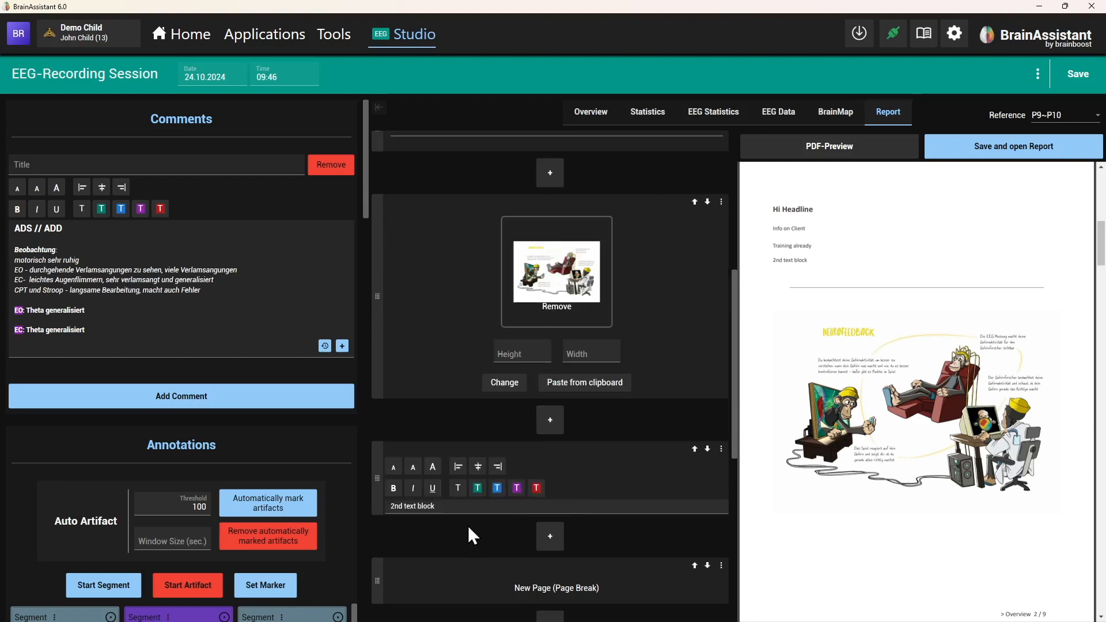
click(695, 450)
drag(487, 260, 358, 262)
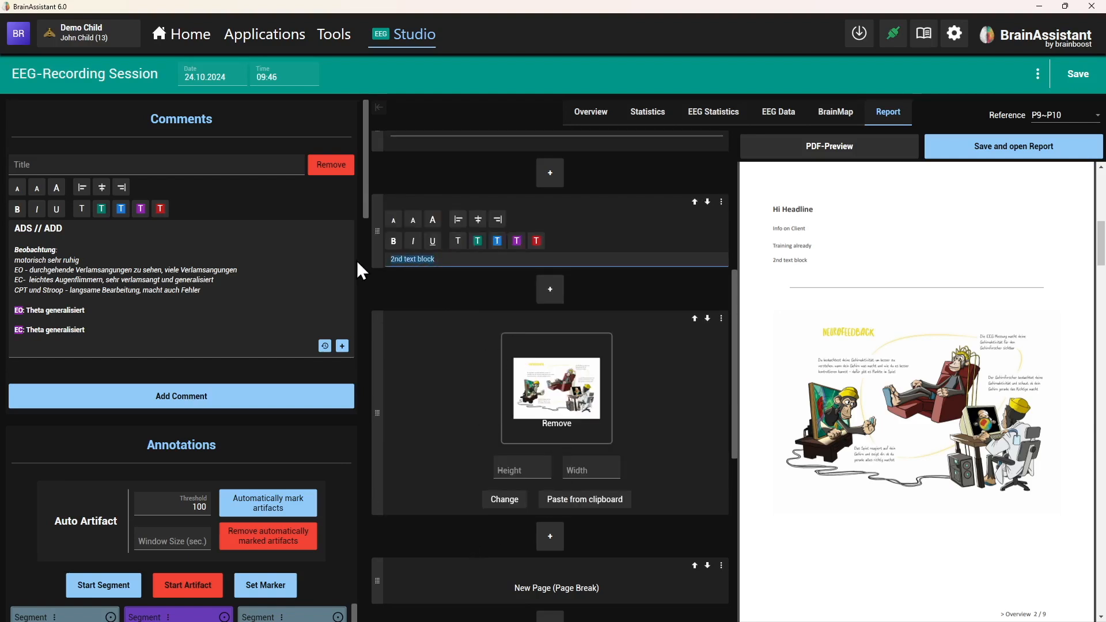
text(How does NF work.)
Step: Regenerate the PDF preview and examine the page with the new text above the image and the page after it
click(814, 151)
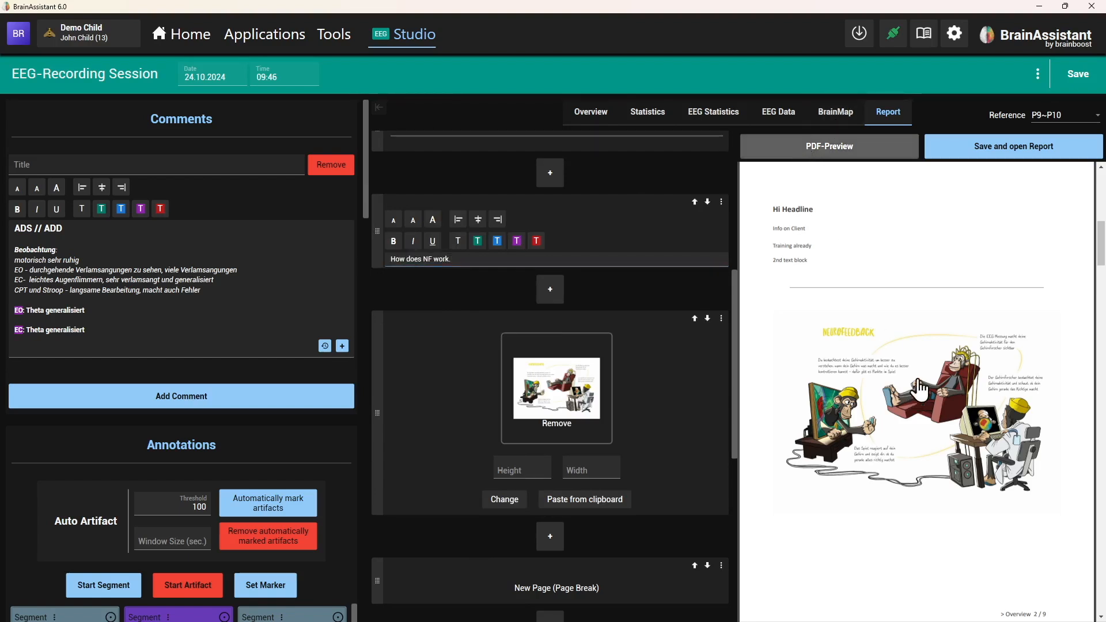
scroll(893, 319, down, 10)
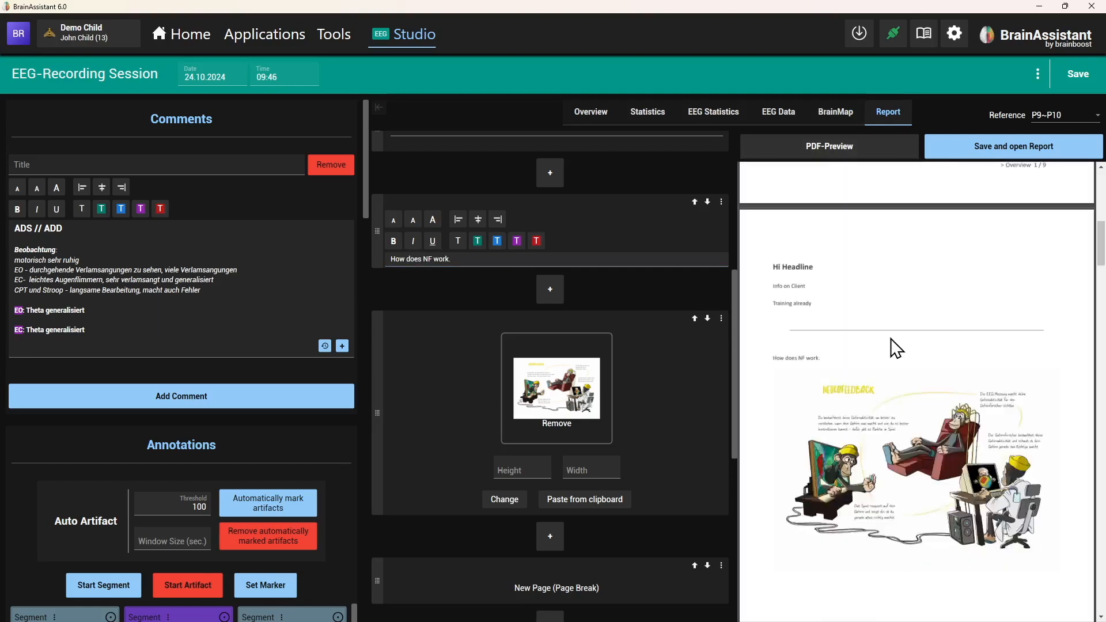
scroll(897, 337, down, 5)
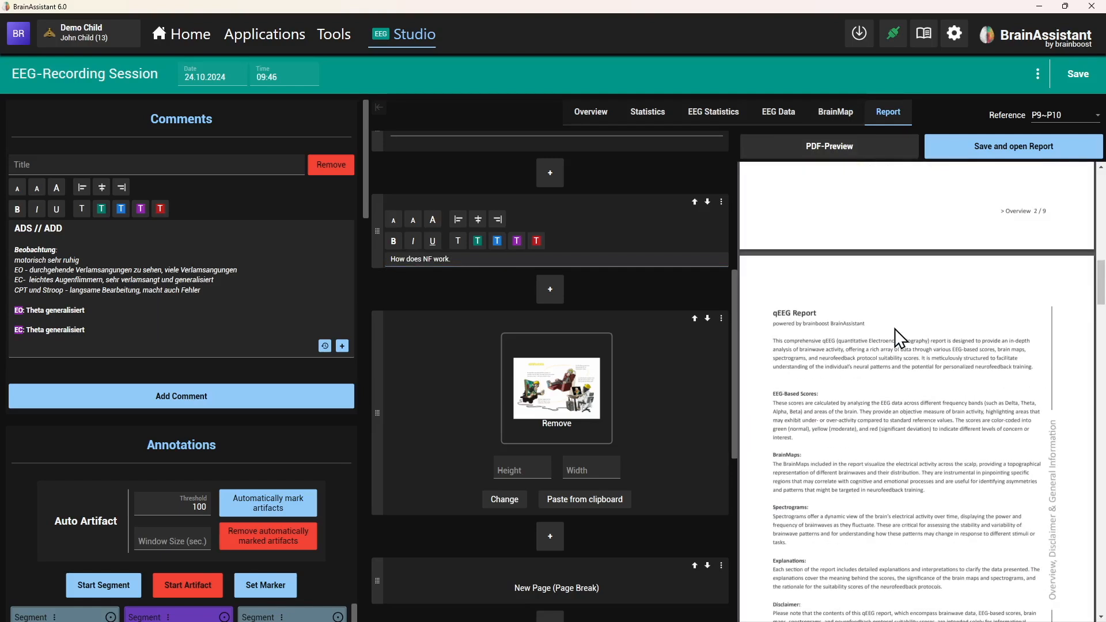
scroll(882, 398, up, 5)
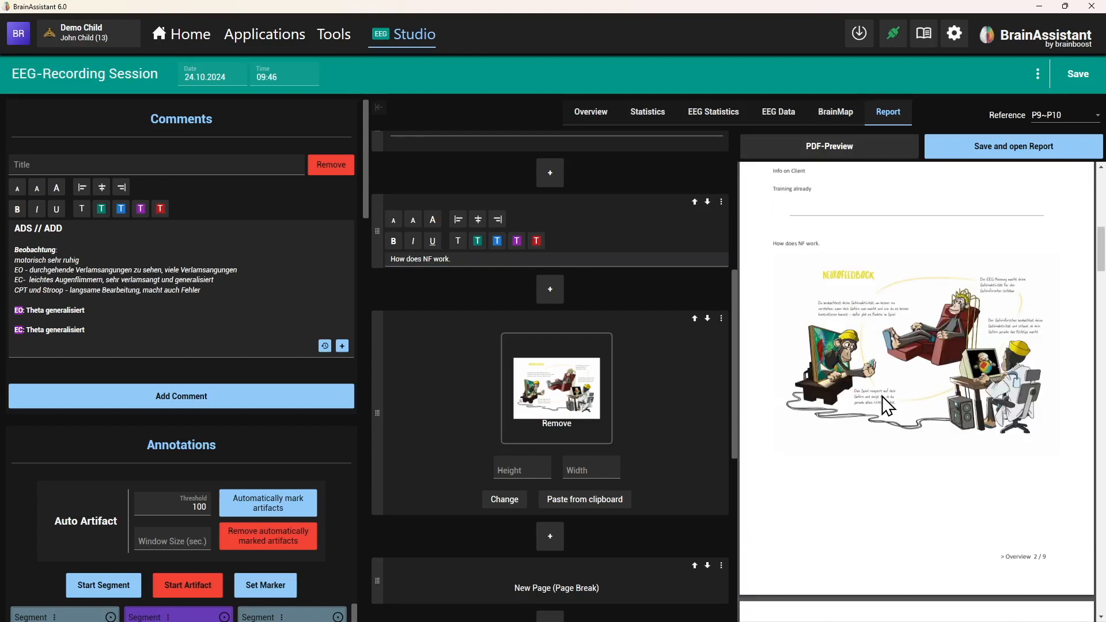
scroll(888, 326, up, 1)
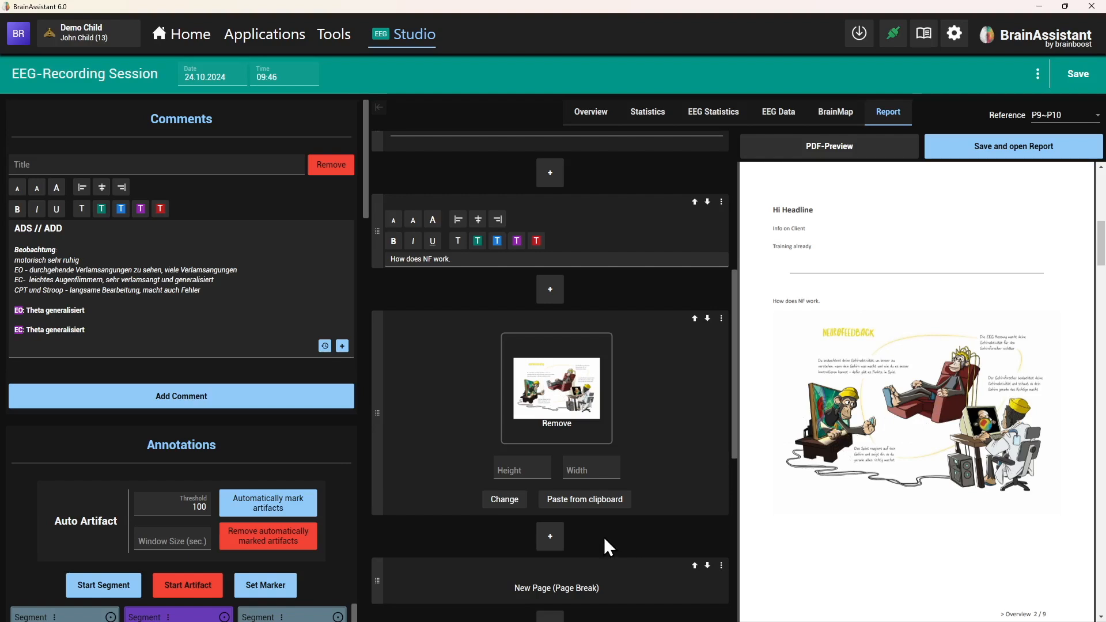
Step: Insert a Two Columns element below the image, with an Image element in the first column and a Text element in the second
scroll(607, 530, down, 1)
click(548, 510)
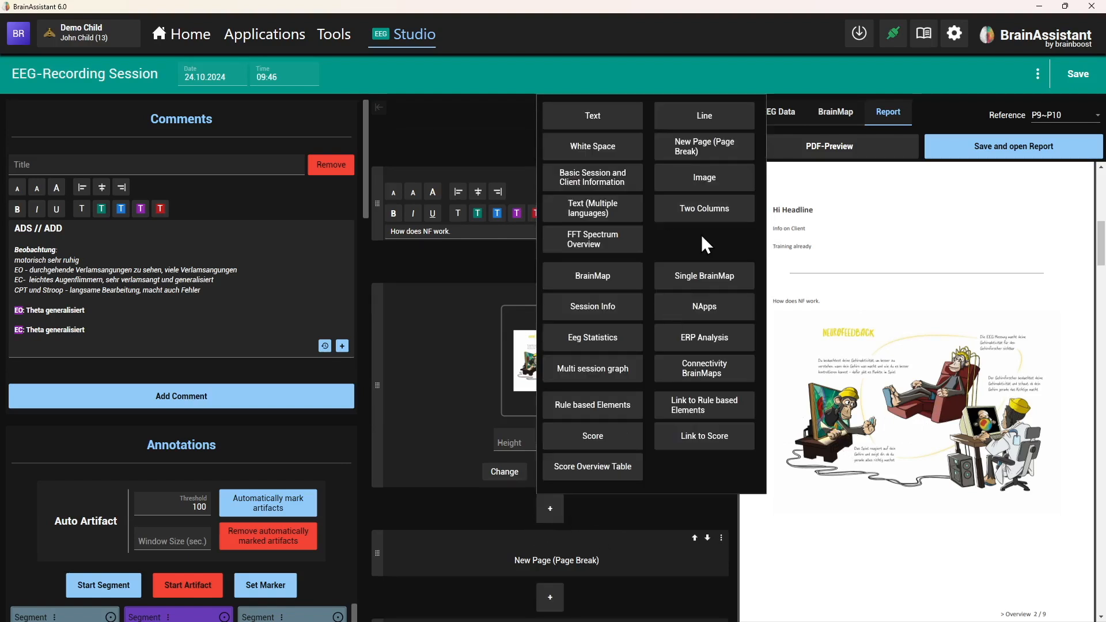
click(706, 210)
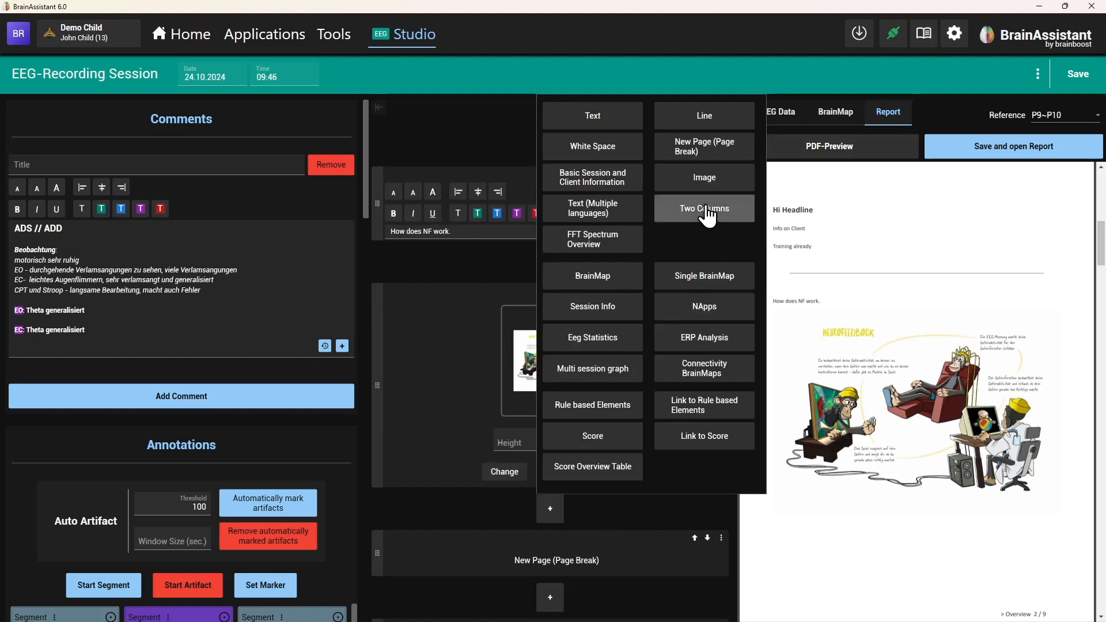
scroll(535, 552, down, 3)
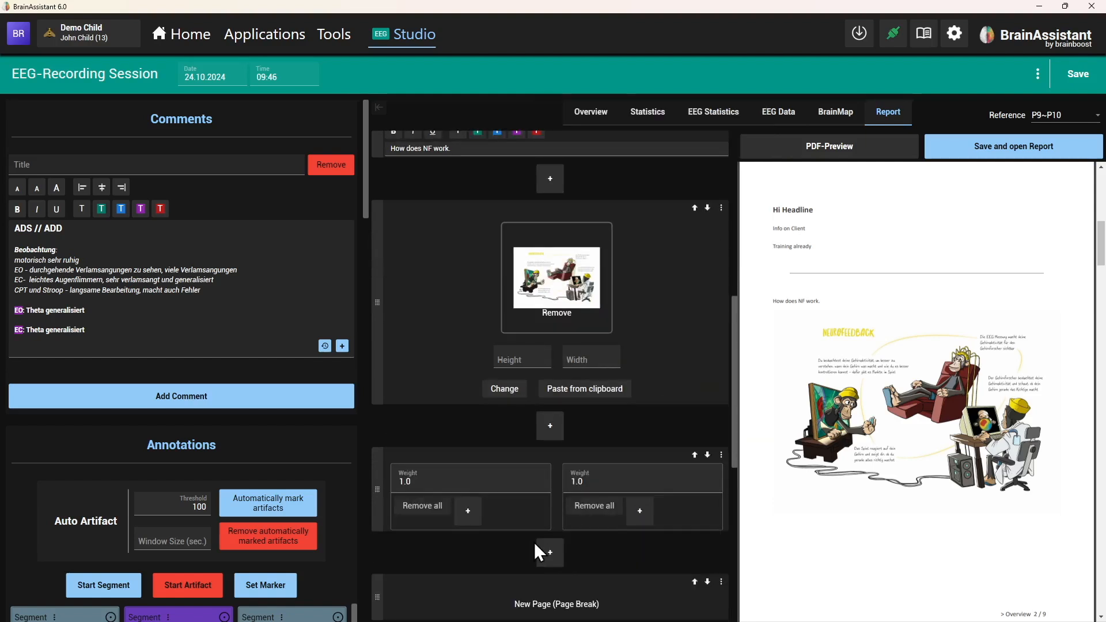
click(468, 512)
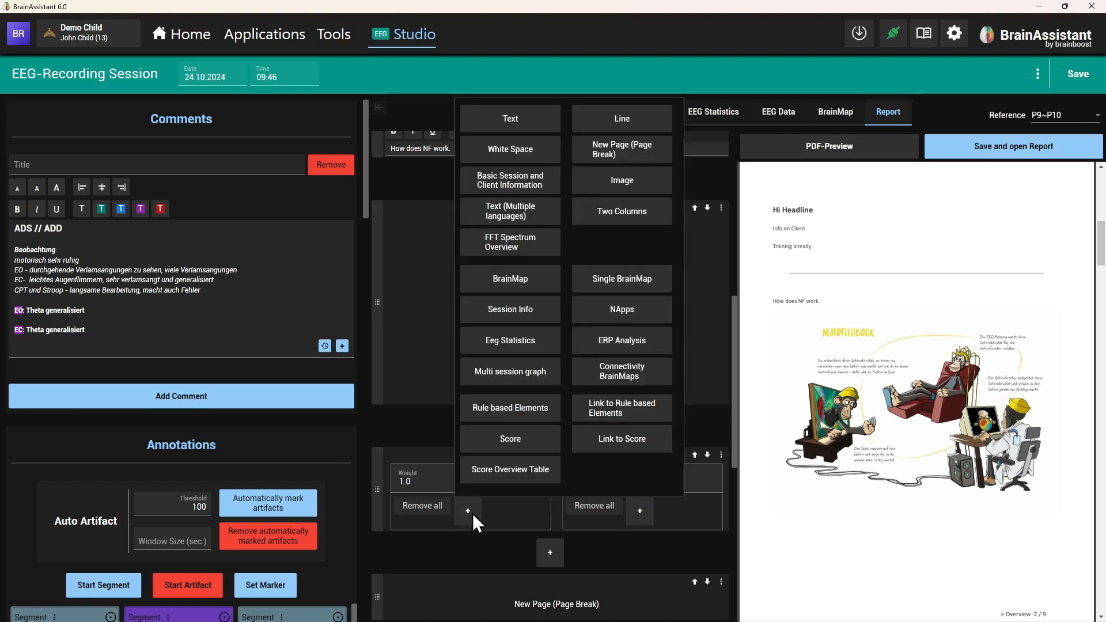
click(624, 177)
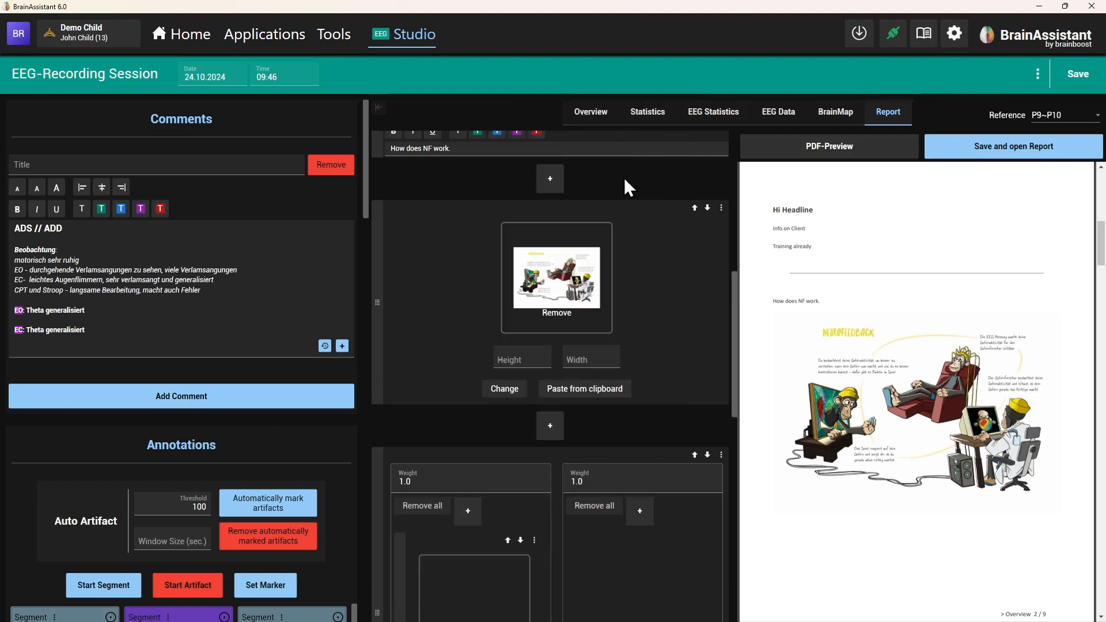
click(639, 428)
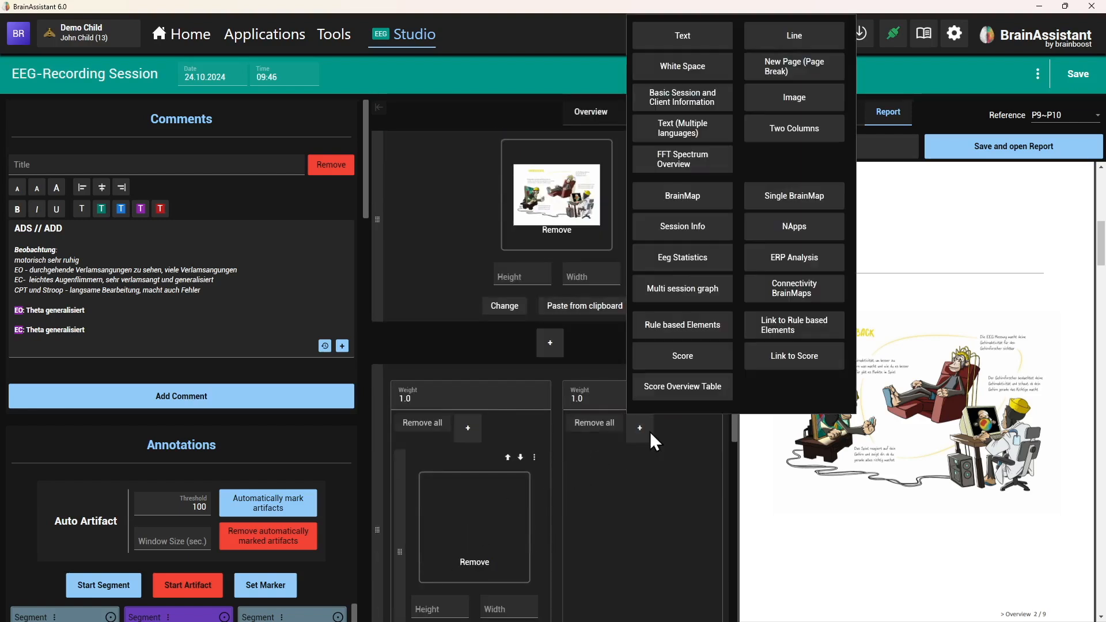
click(698, 45)
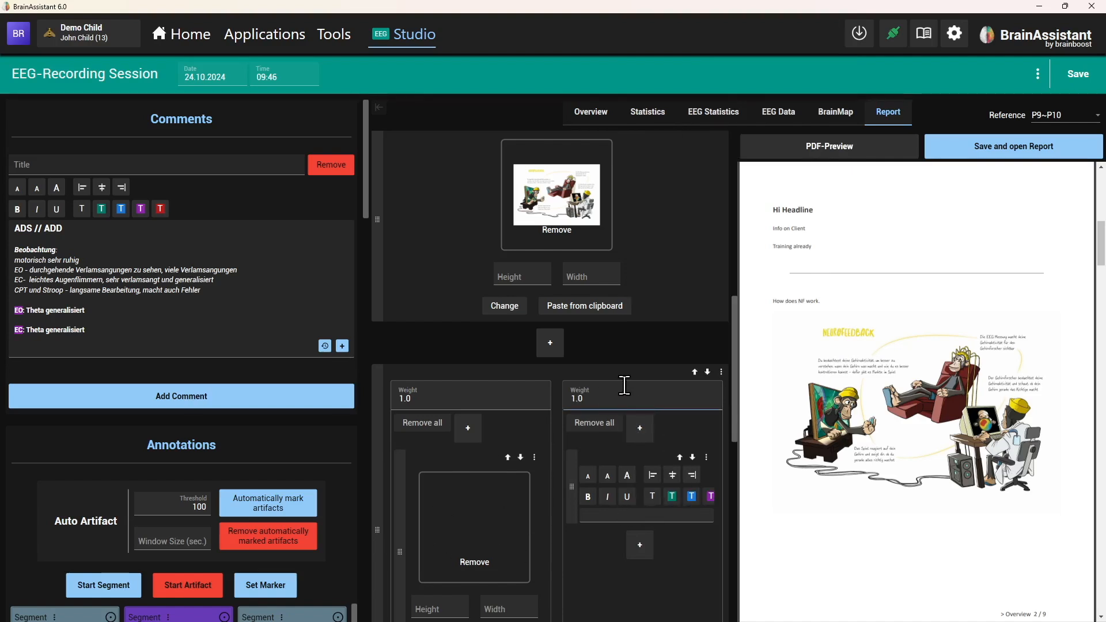
scroll(631, 404, down, 2)
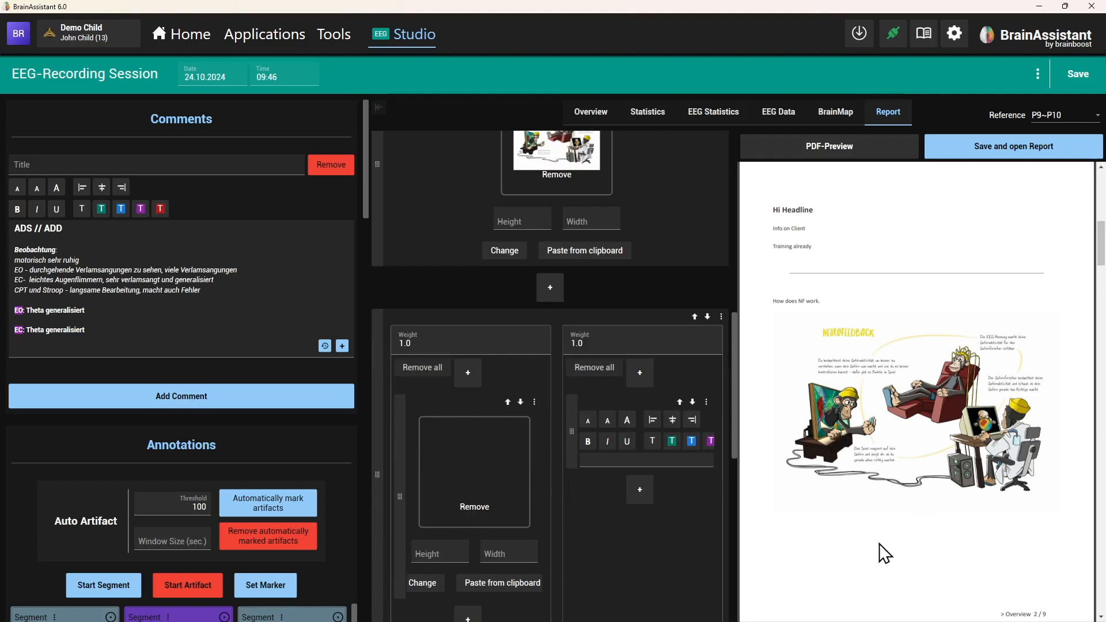
Step: Remove the Two Columns element from the report and regenerate the PDF preview
click(721, 318)
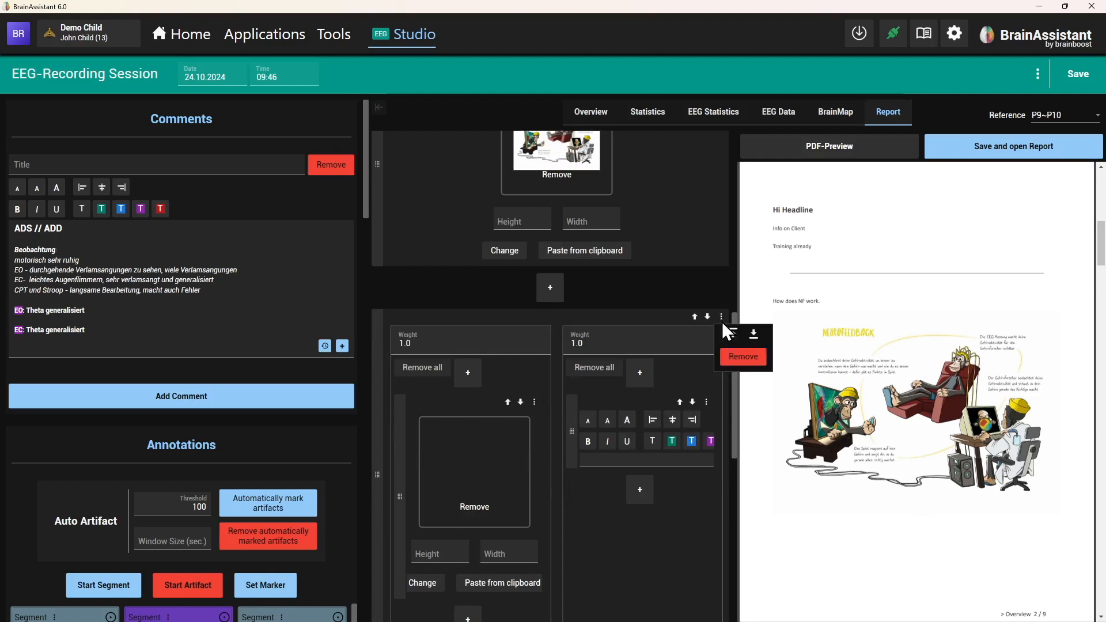
click(748, 357)
click(807, 152)
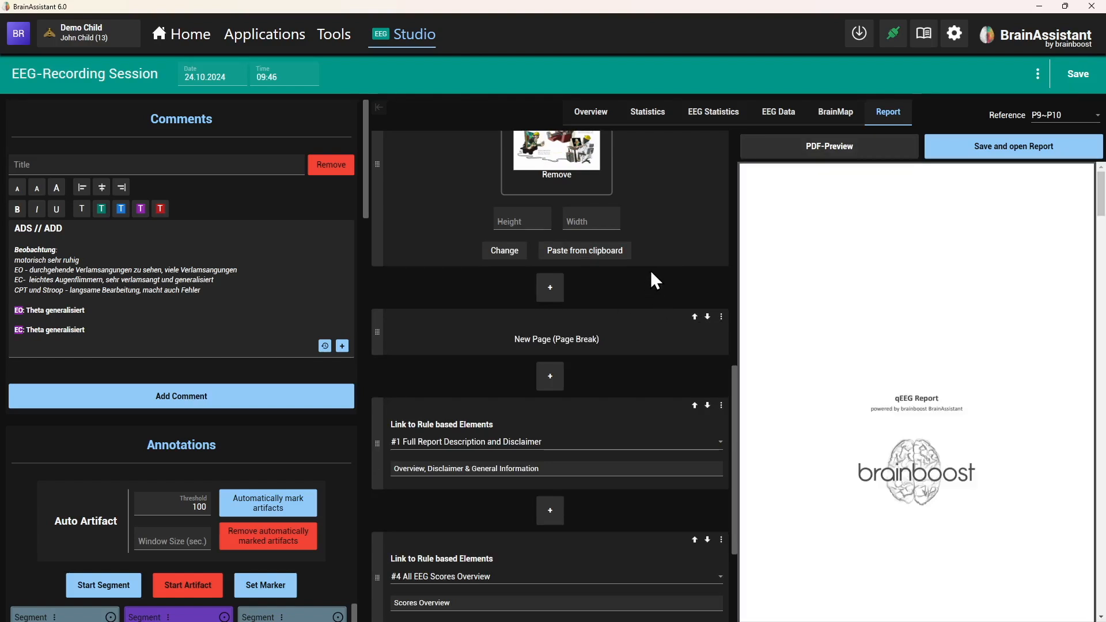
Step: Save the session changes, reopen the EEG recording session of 24.10.2024, and return to its report elements
click(1079, 76)
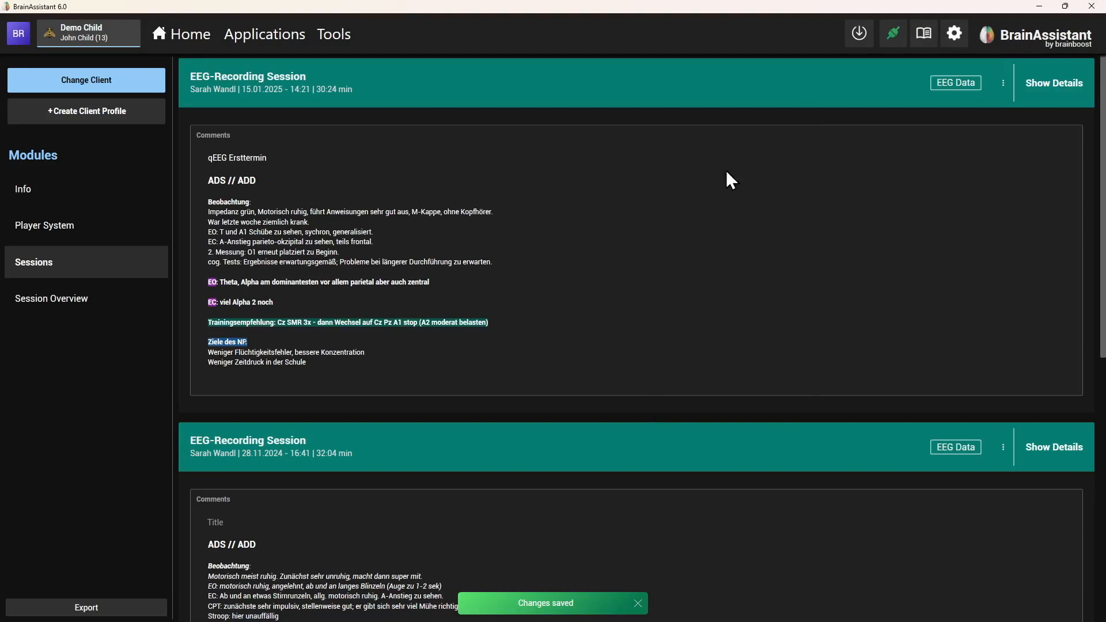
scroll(634, 427, down, 2)
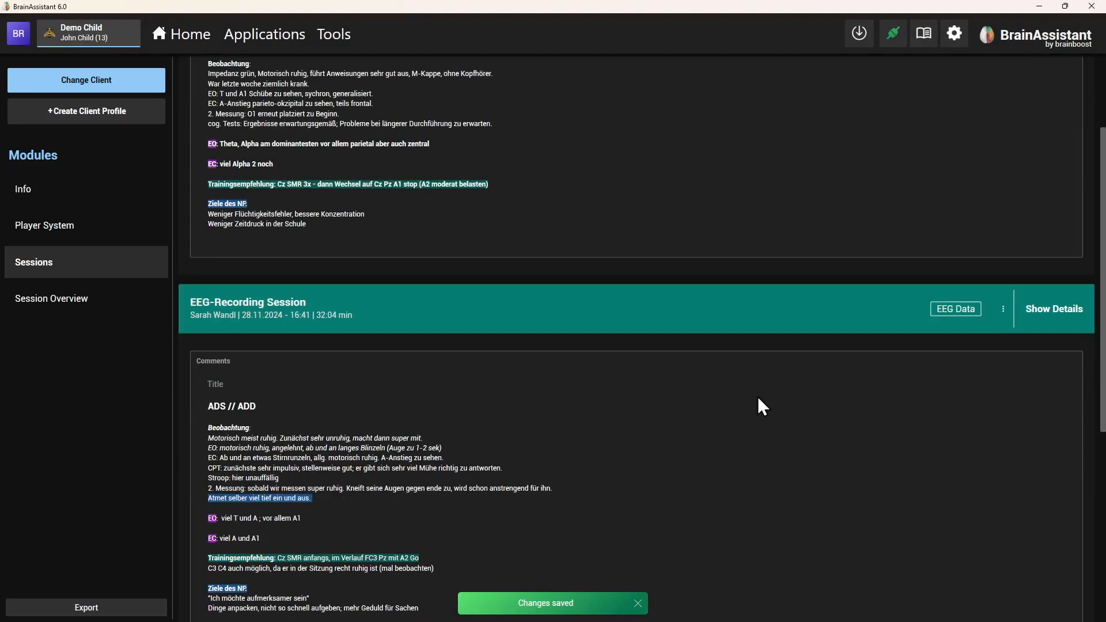
scroll(576, 483, down, 5)
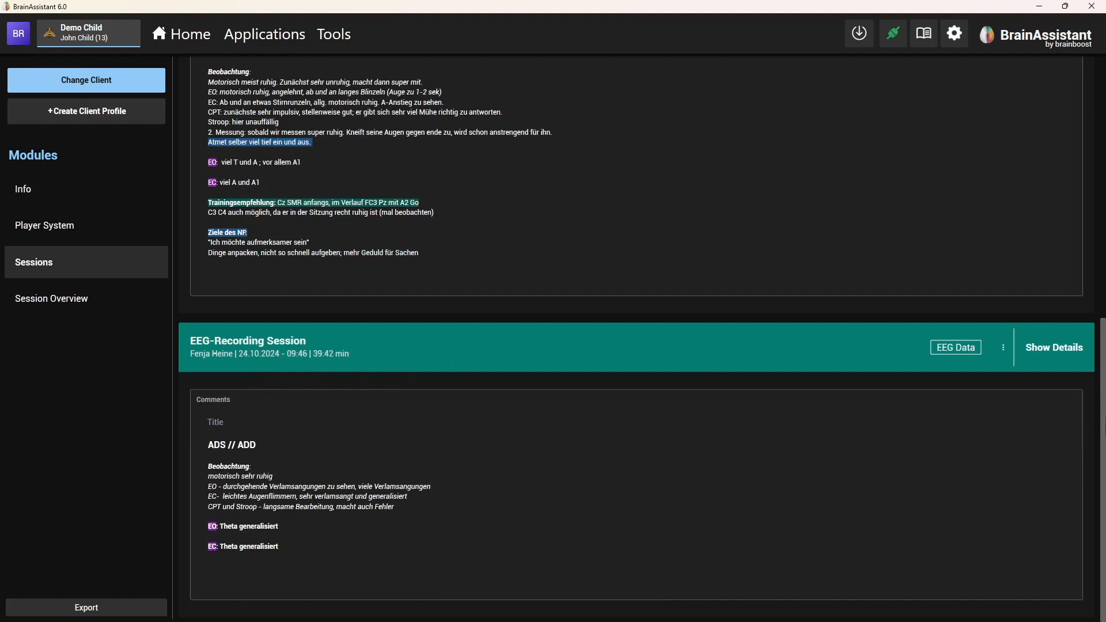
click(1063, 352)
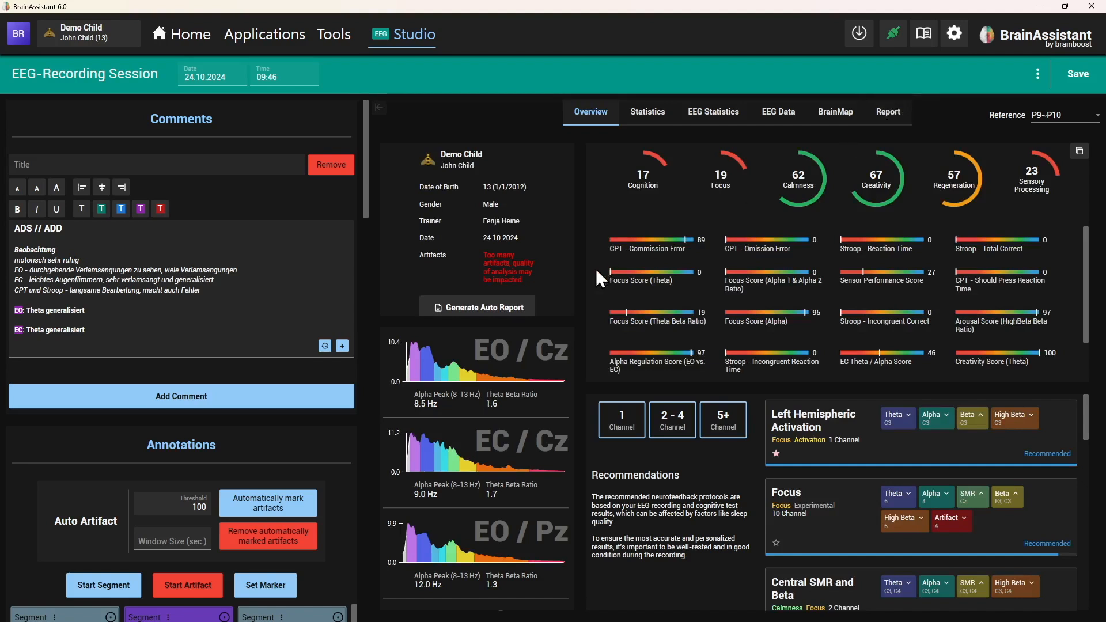
click(507, 306)
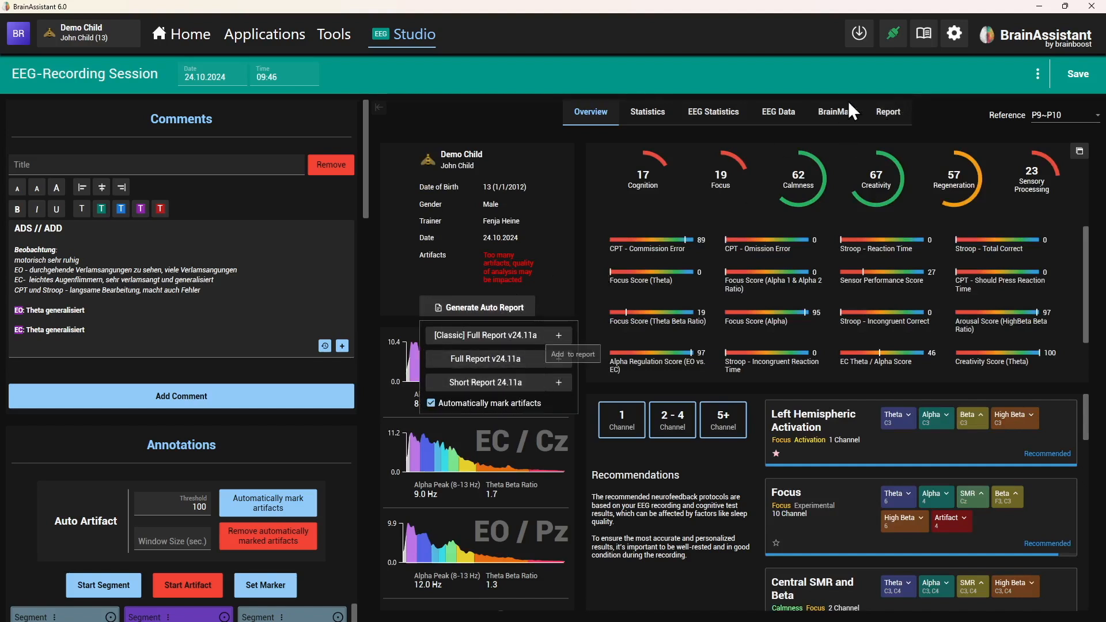
click(889, 111)
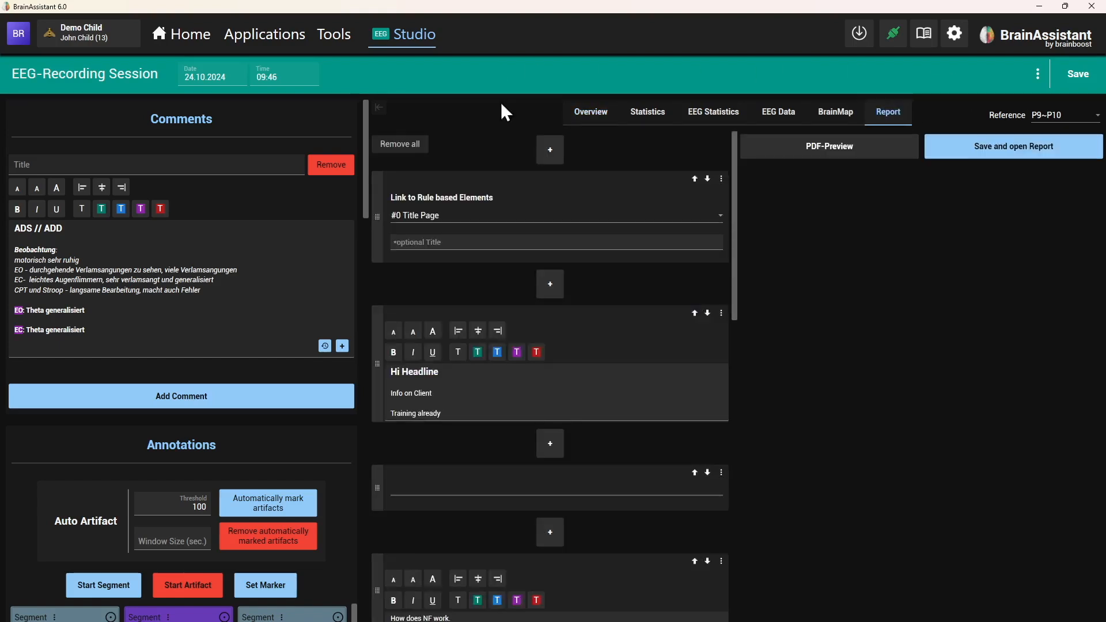
Step: Generate the PDF preview and examine the pages from the custom text and image through the cognition and focus scores
click(759, 146)
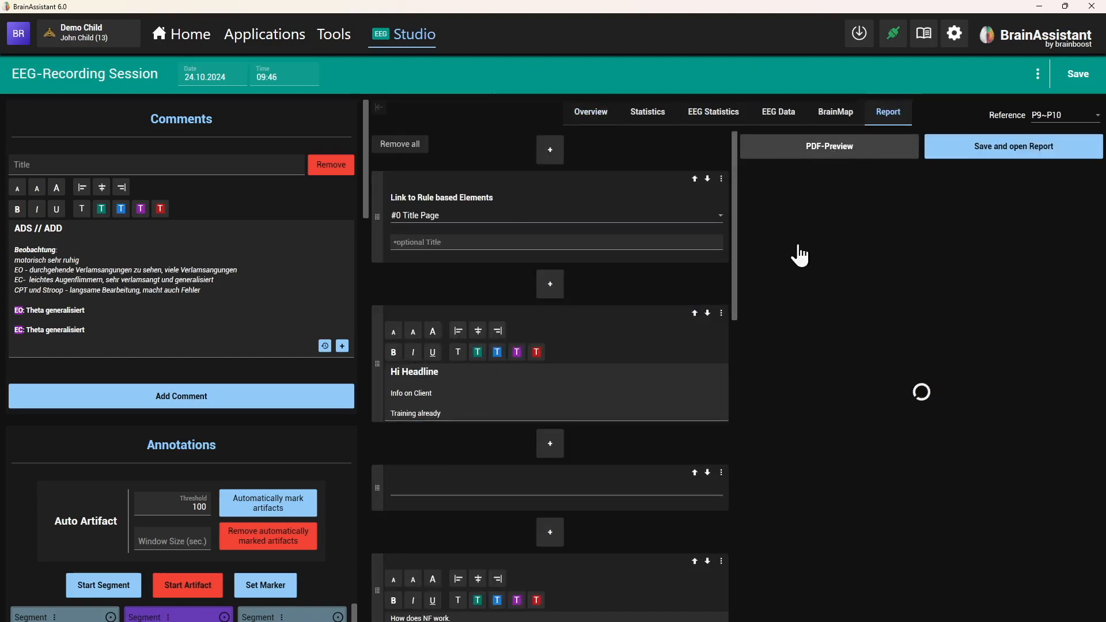
scroll(773, 378, down, 5)
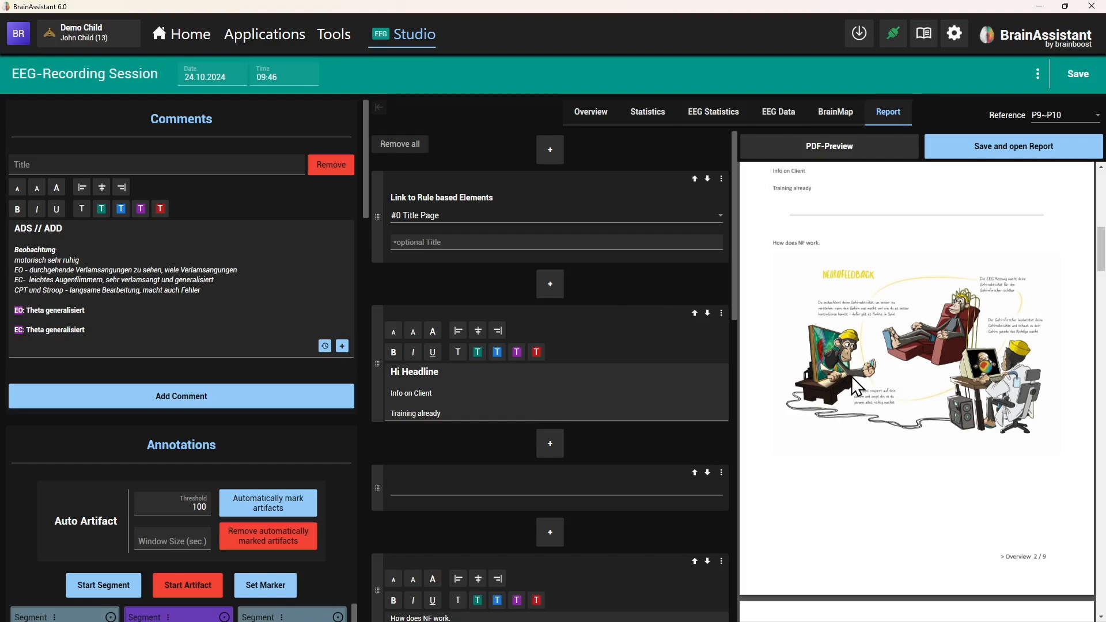
scroll(876, 341, down, 5)
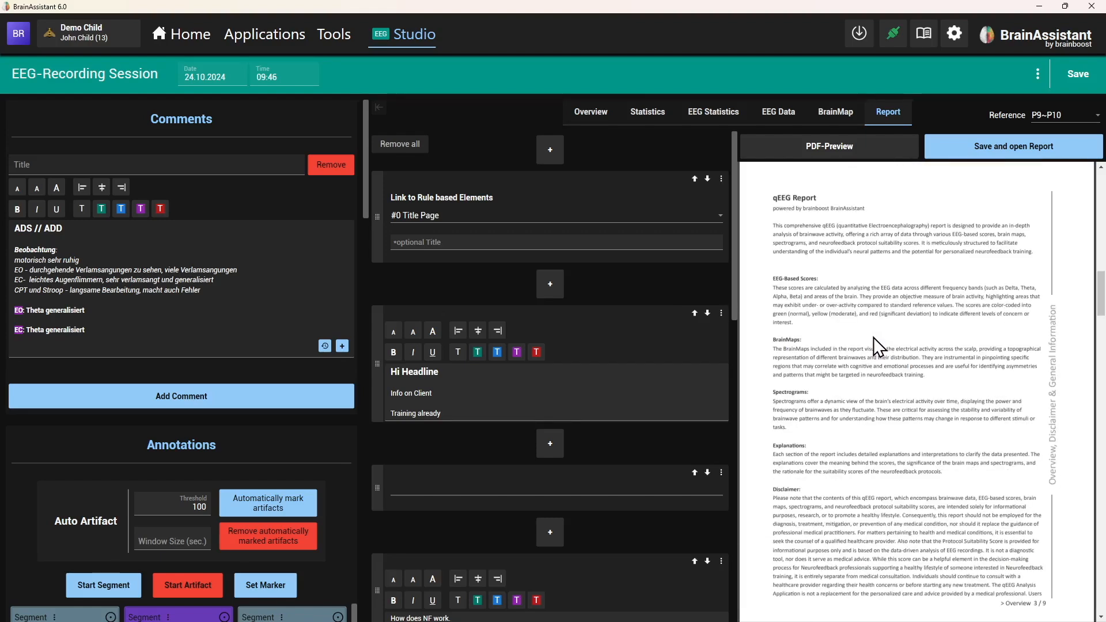
scroll(874, 337, down, 10)
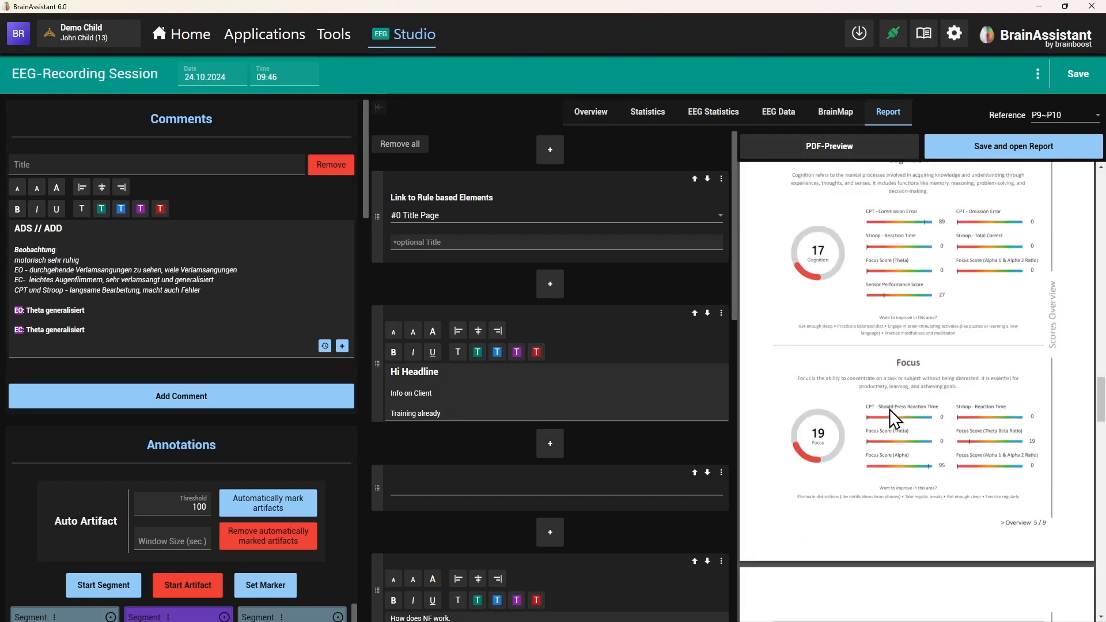
scroll(883, 275, up, 5)
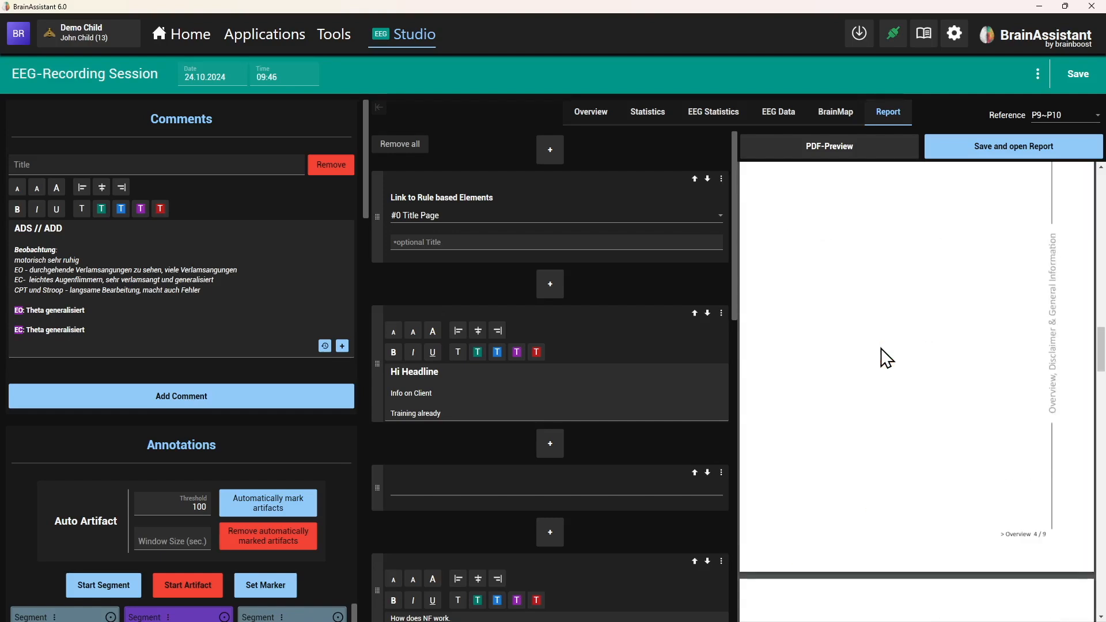
scroll(881, 349, up, 10)
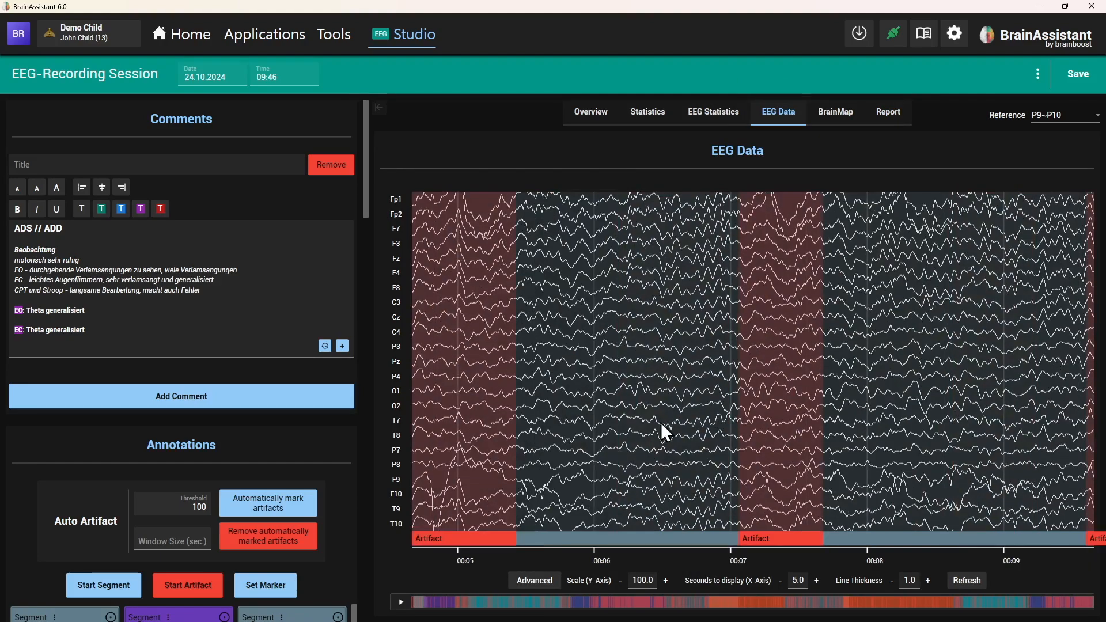
Step: Show the EEG data around 05:20 in the EC segment and set the Y-axis scale to 70
click(578, 610)
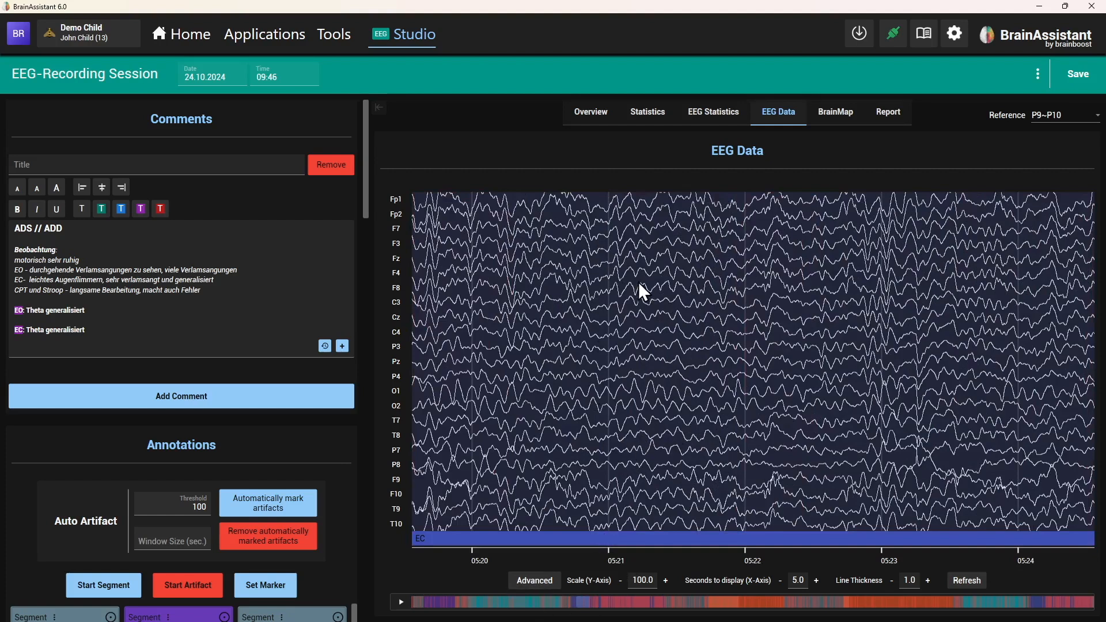
click(622, 581)
click(623, 581)
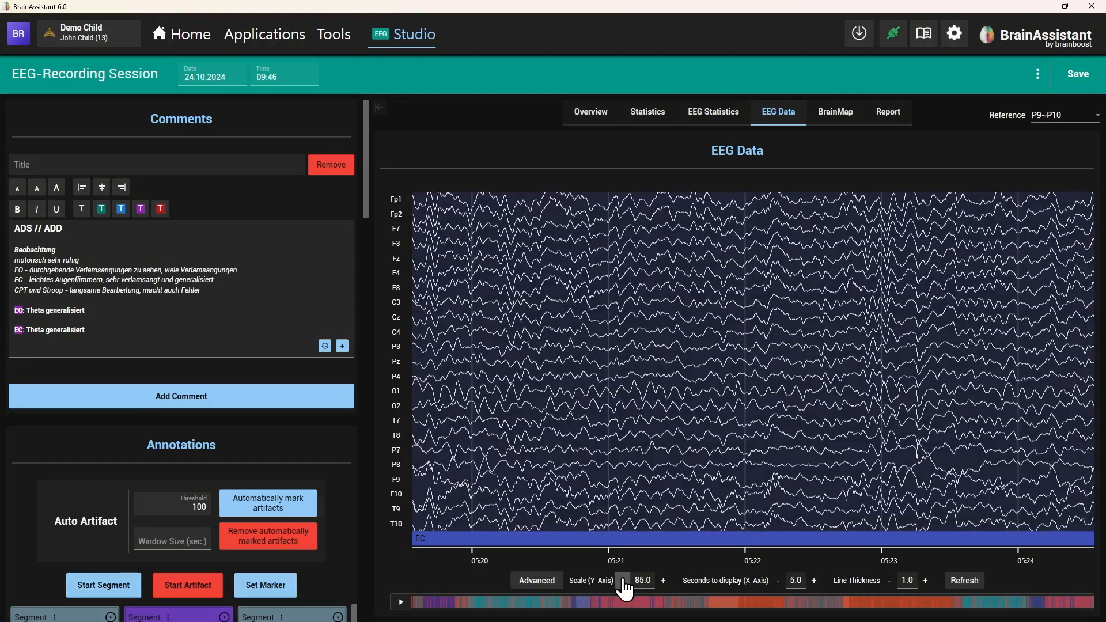
click(622, 581)
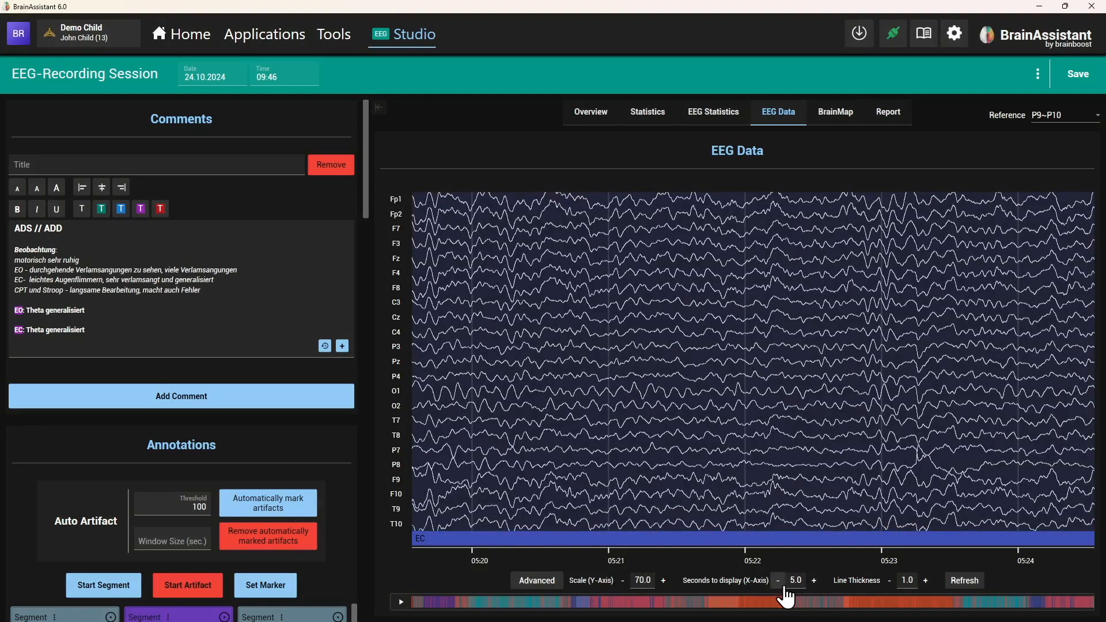
Step: Set the EEG time window to about 6.08 seconds, bring the stretch around 05:18 to 05:23 into view, and add it to the report
click(814, 581)
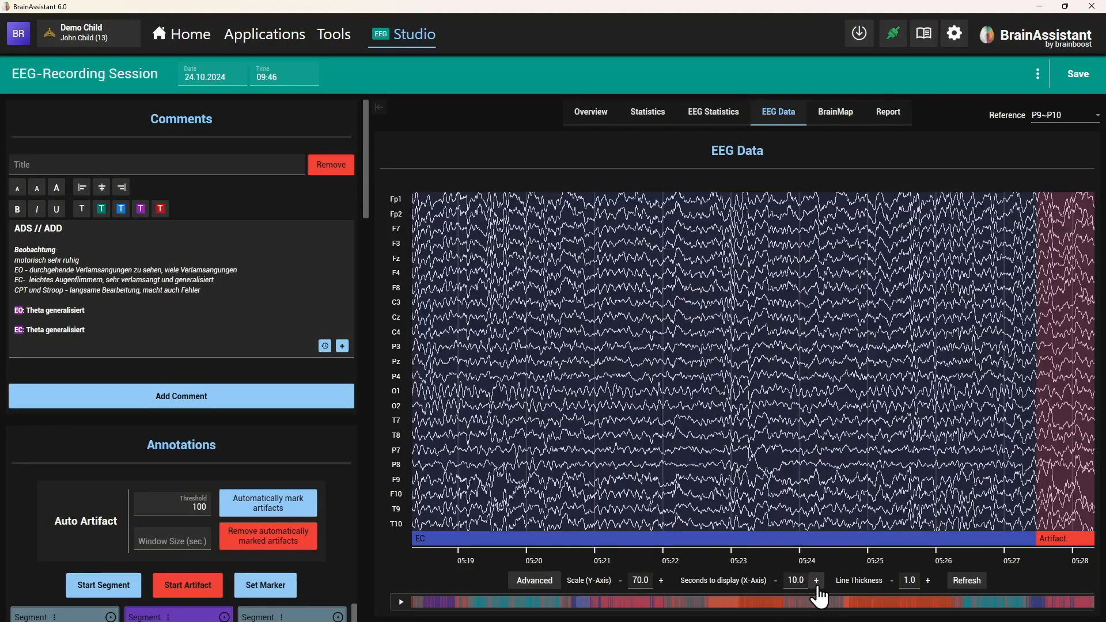
click(778, 582)
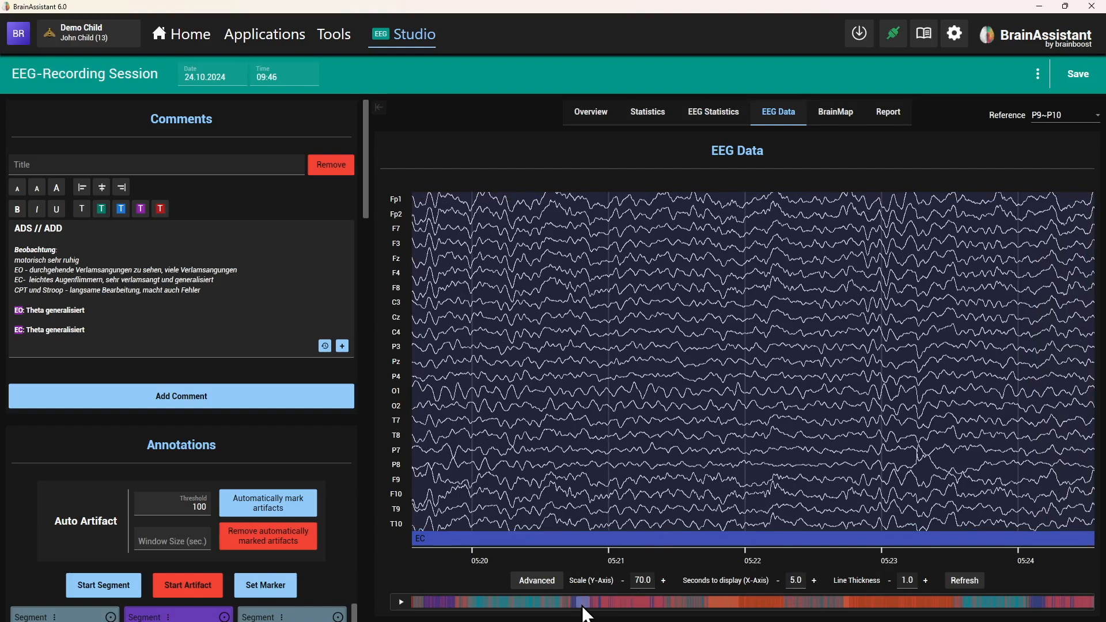
scroll(586, 614, down, 5)
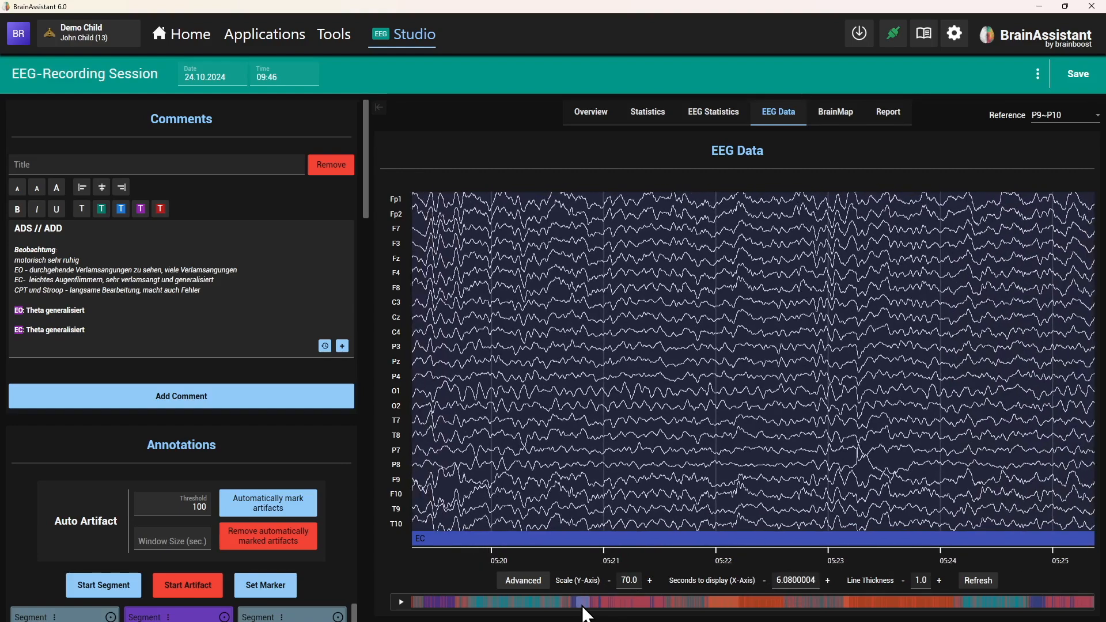
scroll(654, 346, down, 3)
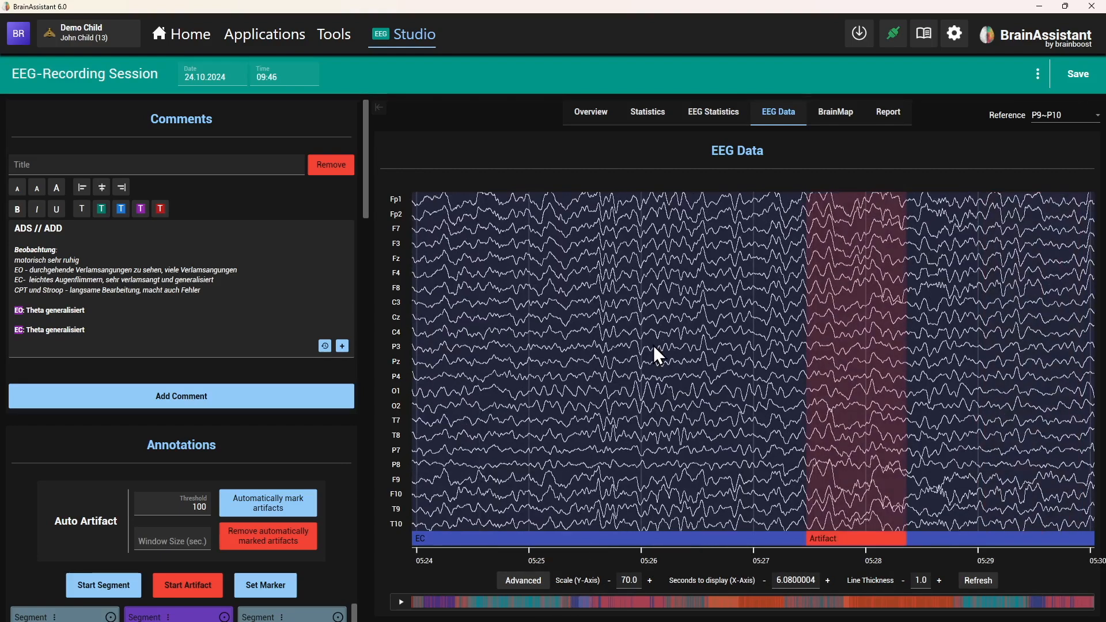
scroll(655, 349, up, 3)
scroll(654, 345, up, 2)
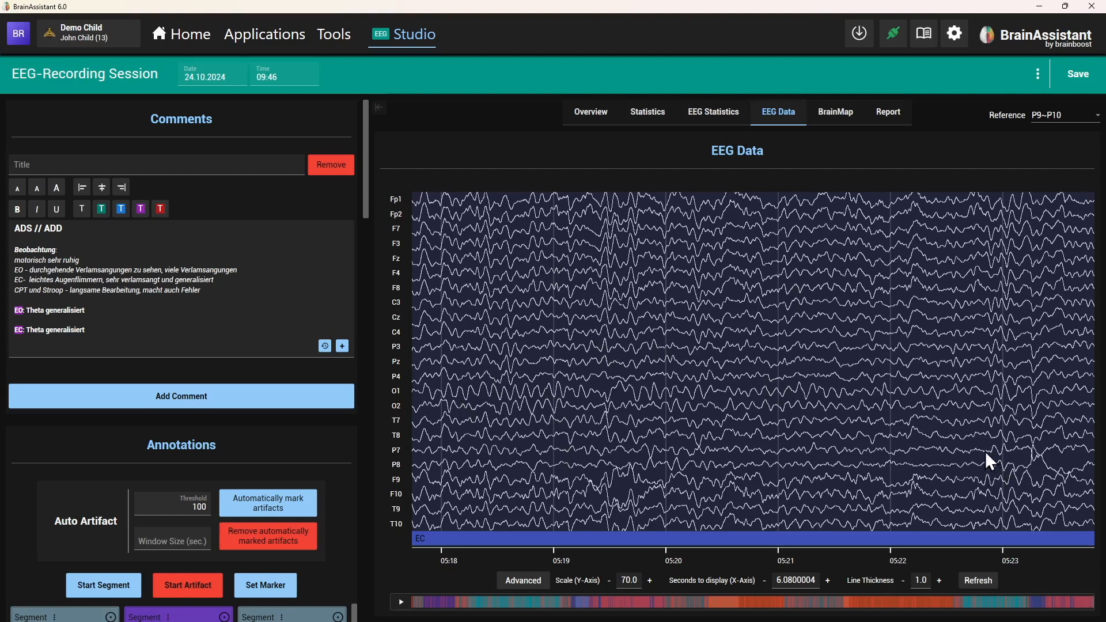
click(533, 583)
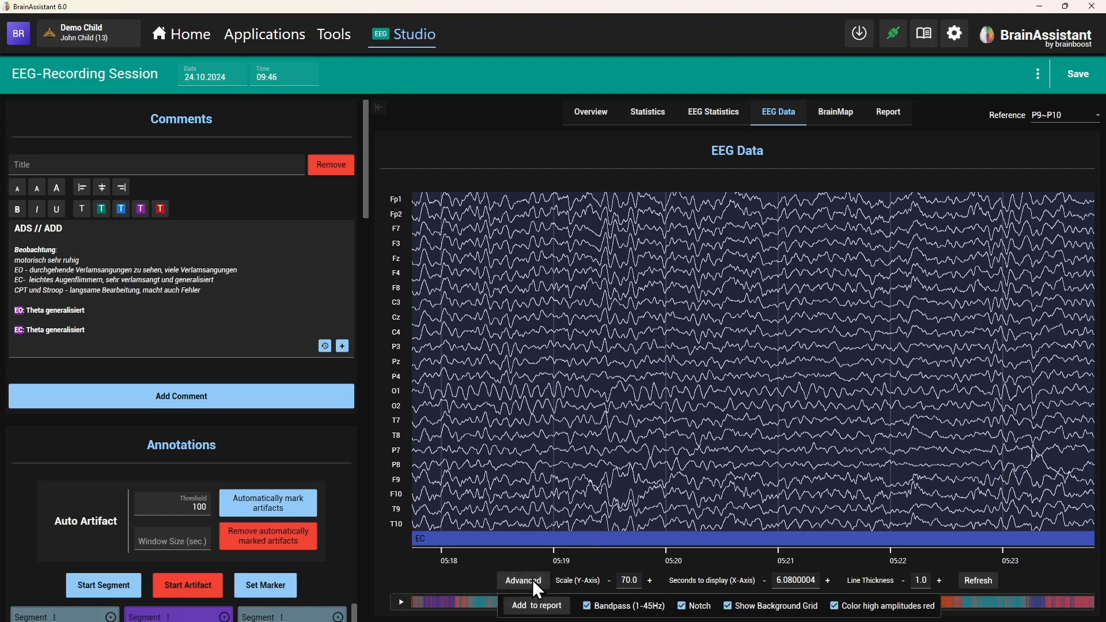
click(550, 613)
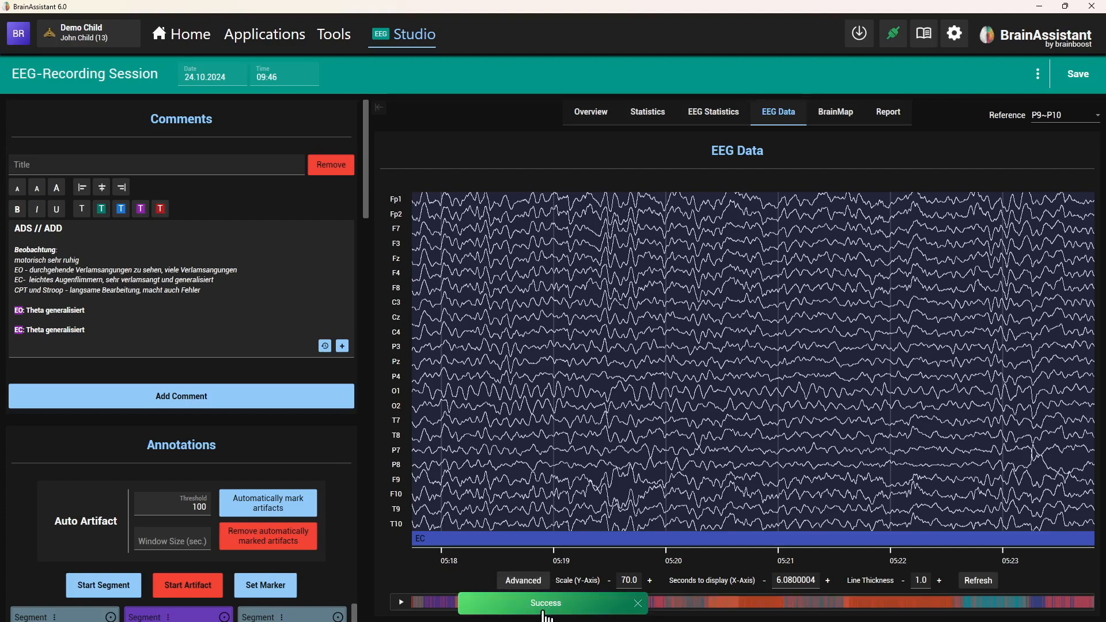
Step: Move the EEG excerpt from the end of the report up to directly below the image, before the page break
click(894, 126)
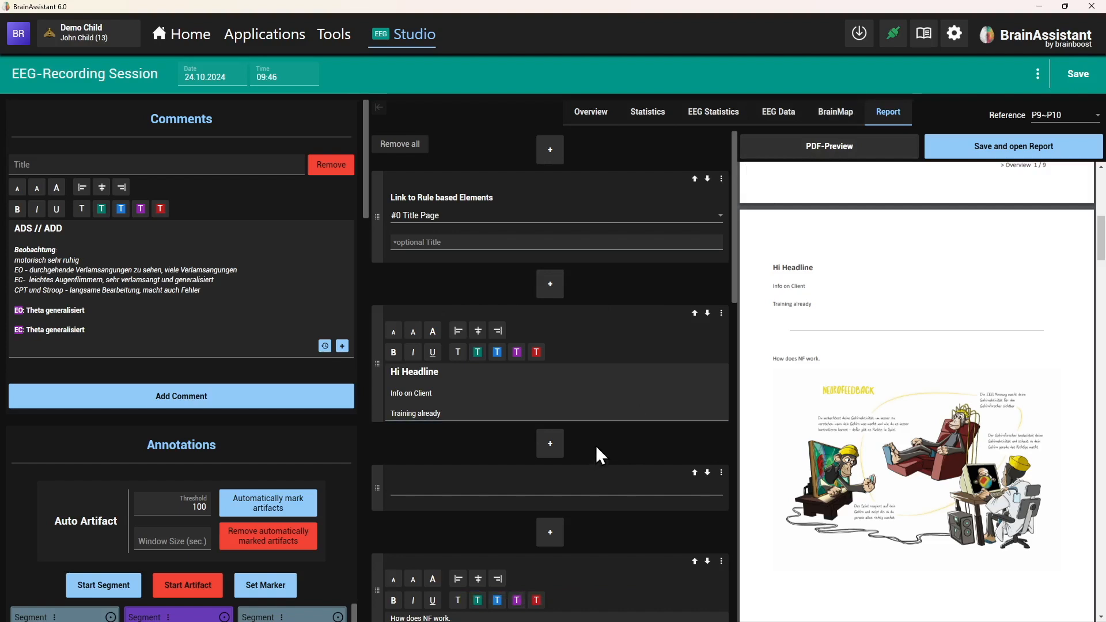
scroll(596, 445, down, 10)
scroll(640, 403, down, 5)
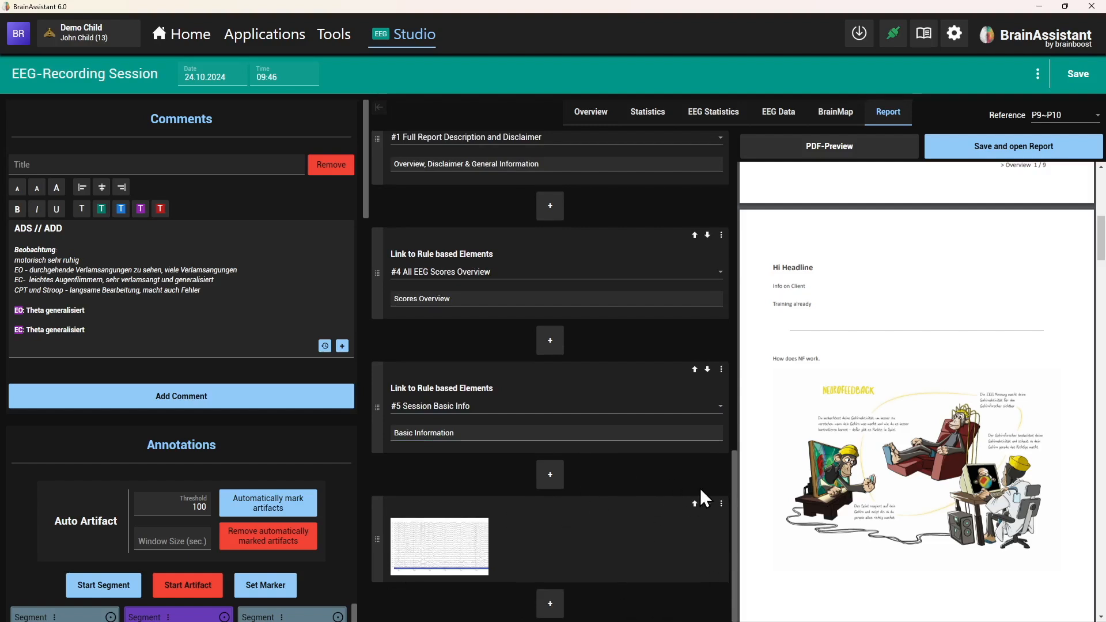
click(695, 504)
click(695, 370)
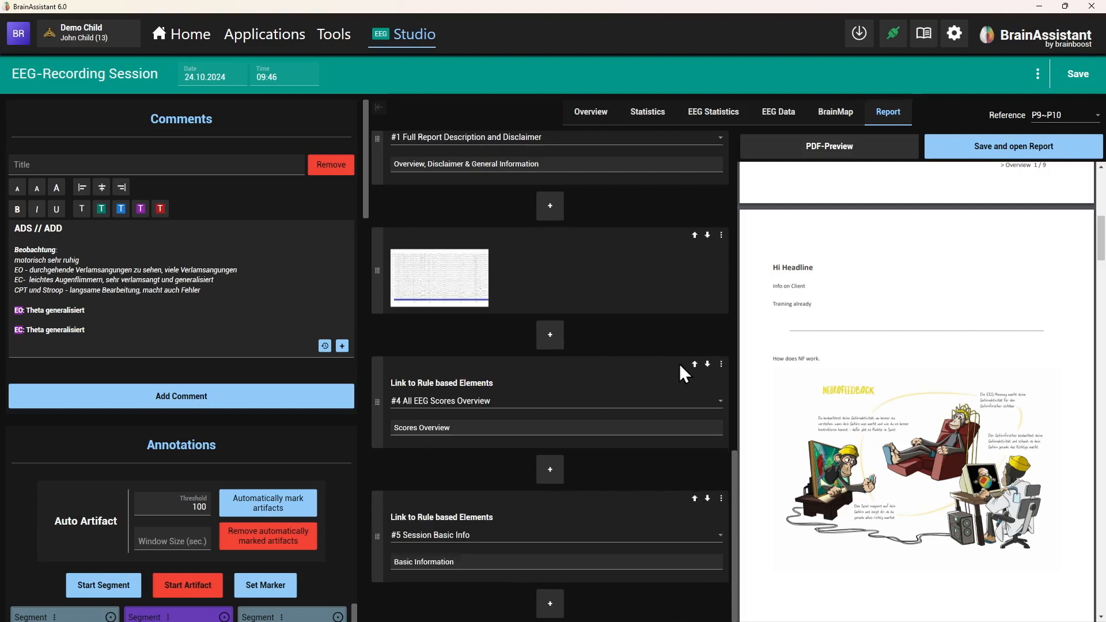
scroll(683, 364, up, 1)
click(695, 317)
scroll(683, 355, up, 1)
scroll(683, 355, up, 1)
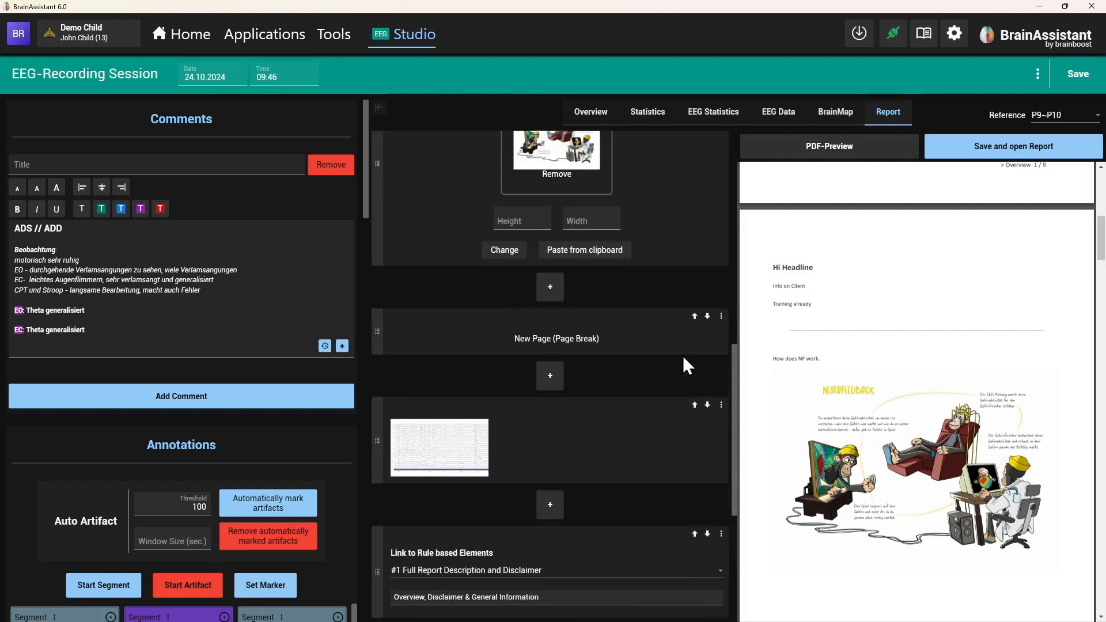
click(695, 405)
Step: Regenerate the PDF preview, examine the page with the EEG excerpt, and review the element types that can be inserted below it
click(830, 151)
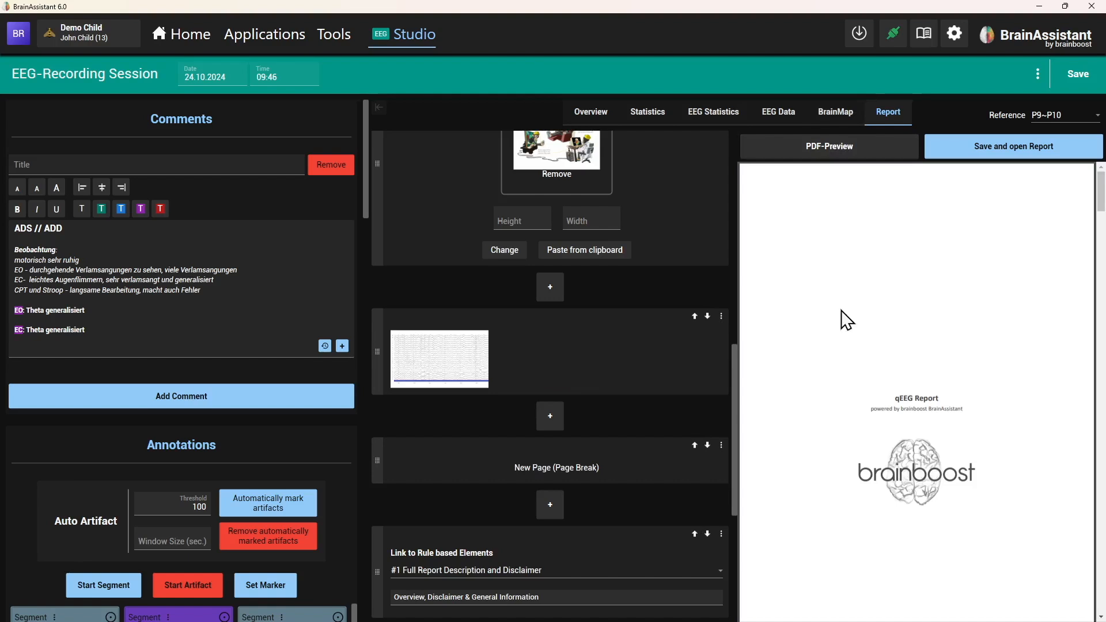
scroll(855, 366, down, 10)
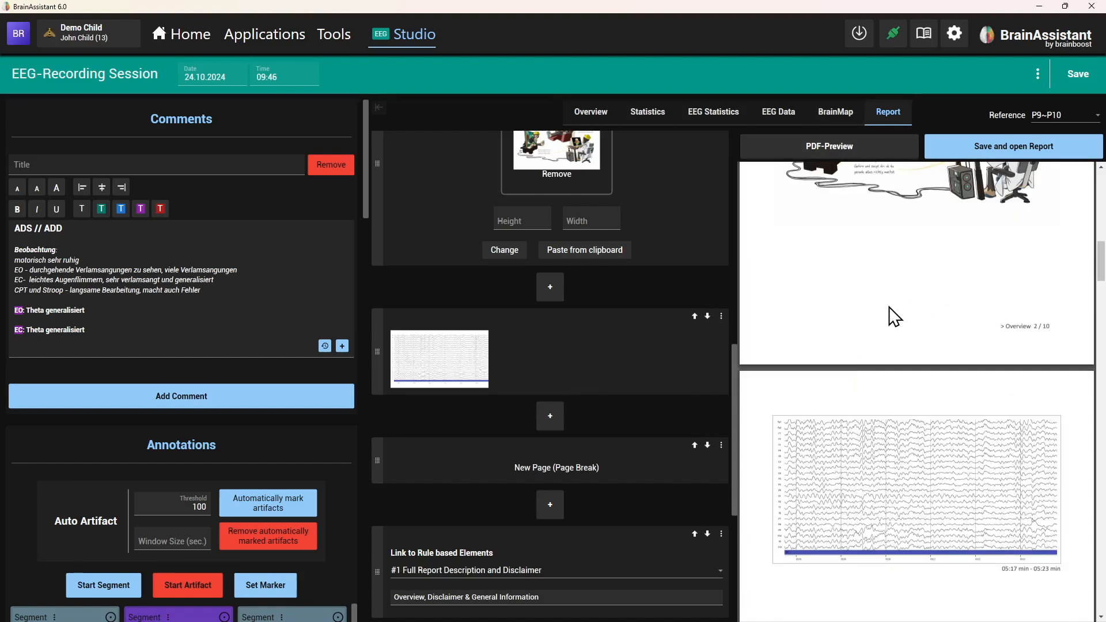
scroll(924, 424, down, 2)
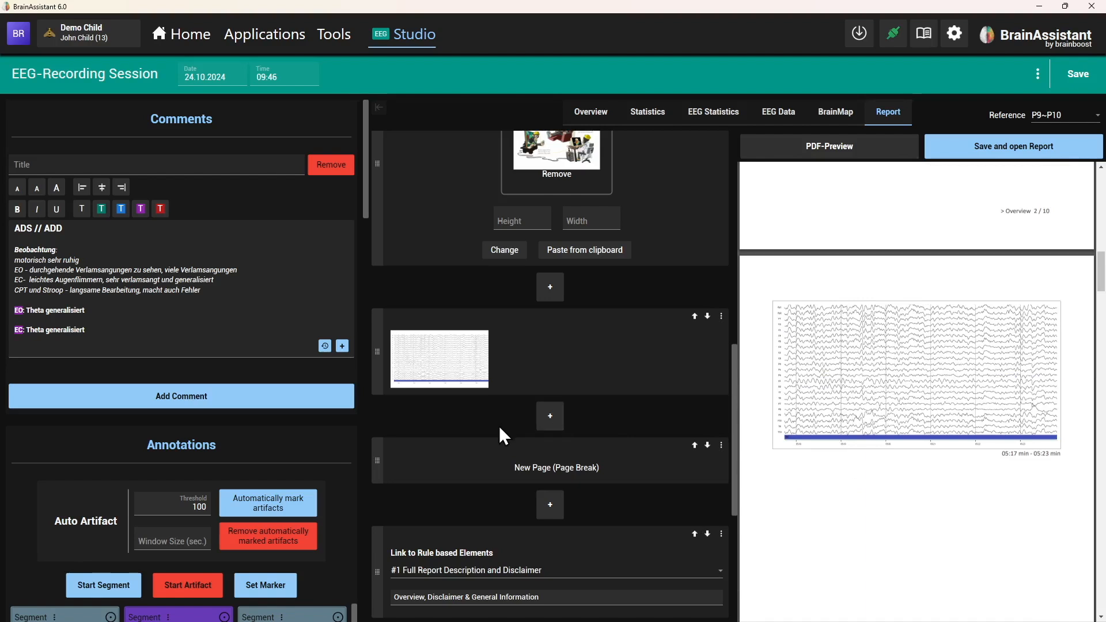
click(558, 418)
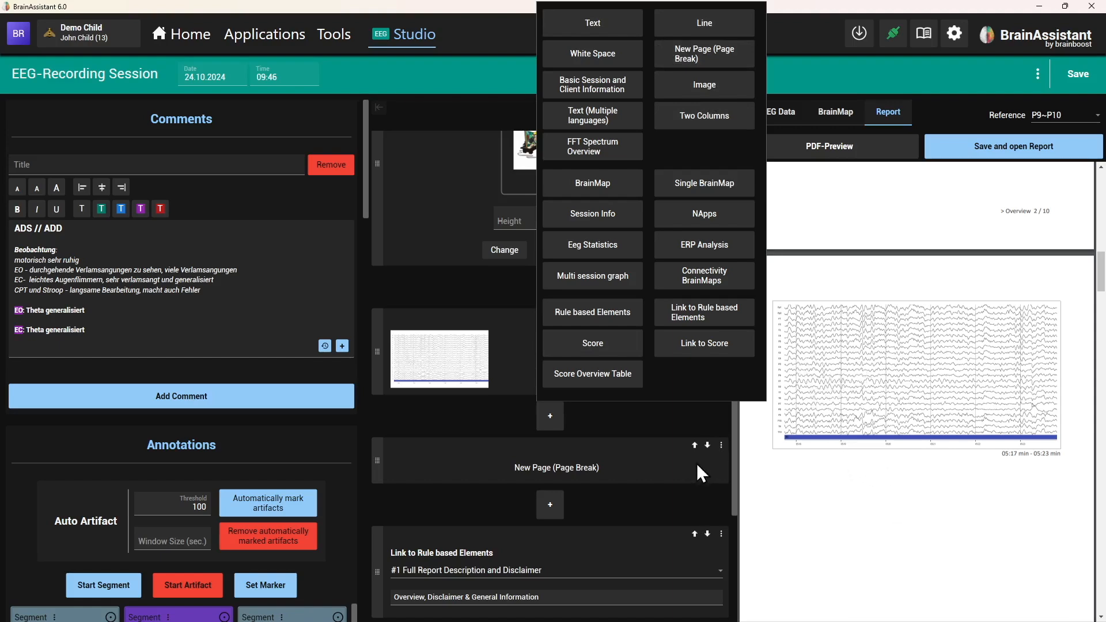
click(655, 419)
Step: Examine the preview from the headline page through the EEG excerpt and score pages to the Basic Information page
scroll(909, 395, up, 5)
scroll(909, 395, up, 3)
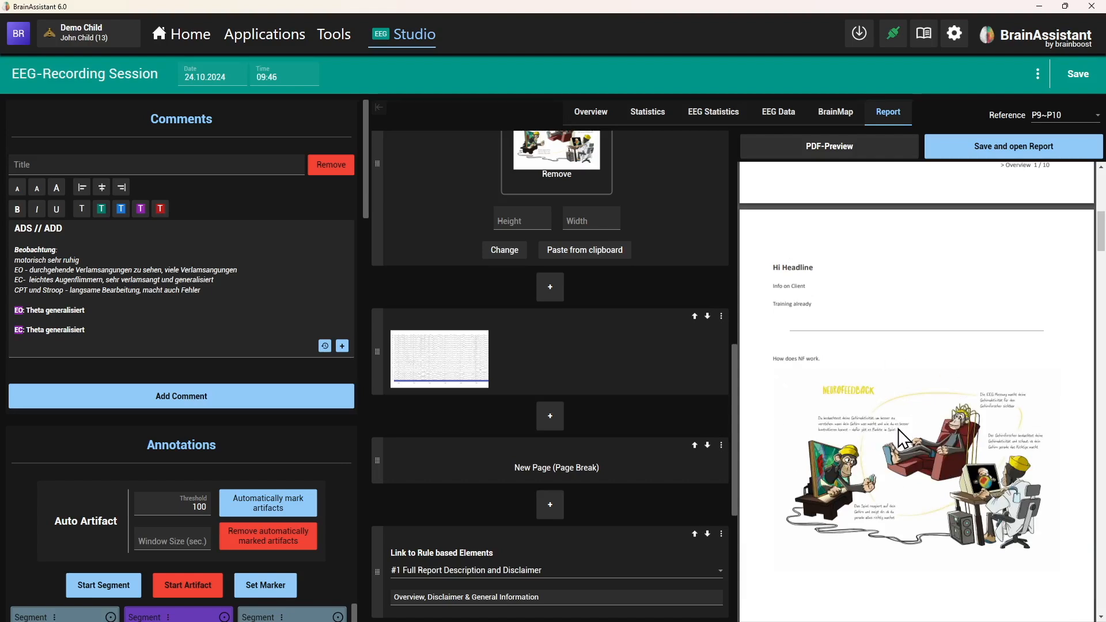
scroll(828, 515, down, 5)
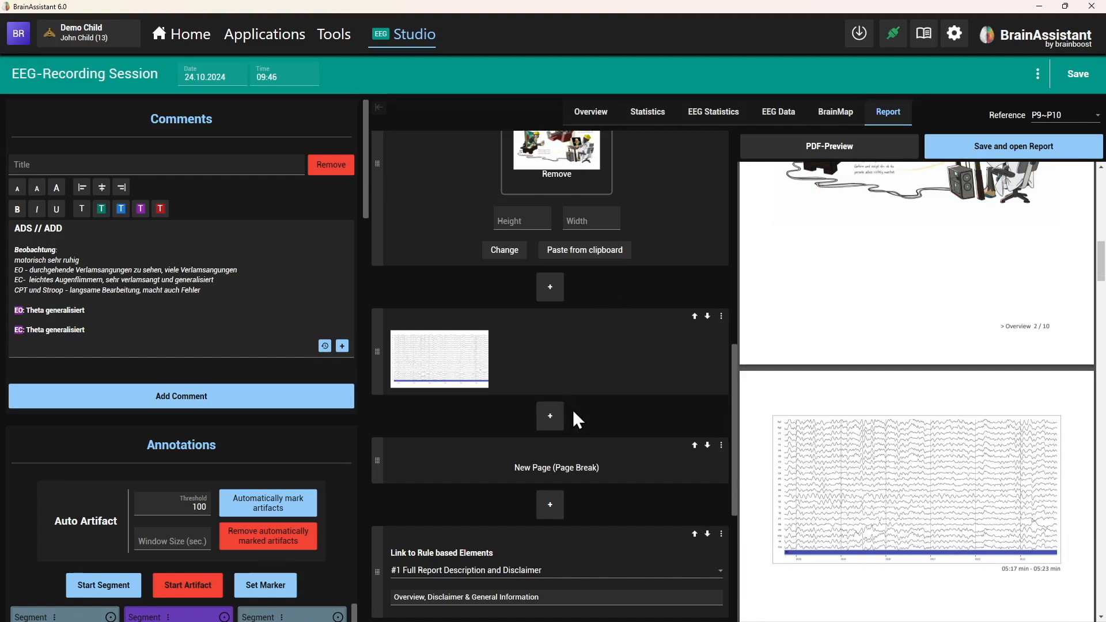
scroll(970, 401, down, 10)
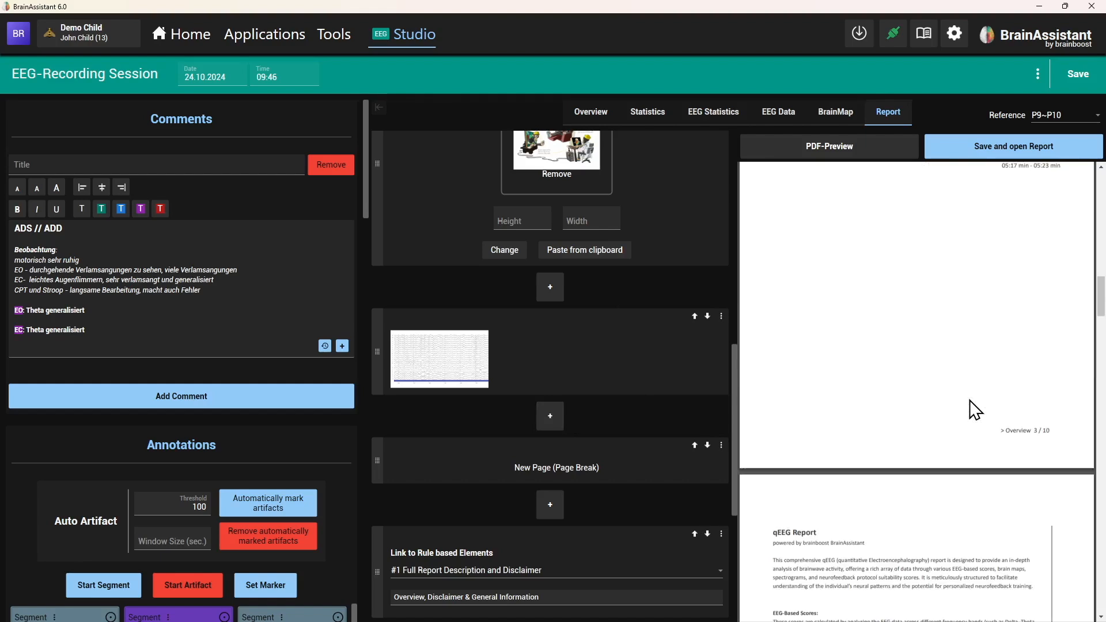
scroll(970, 400, down, 20)
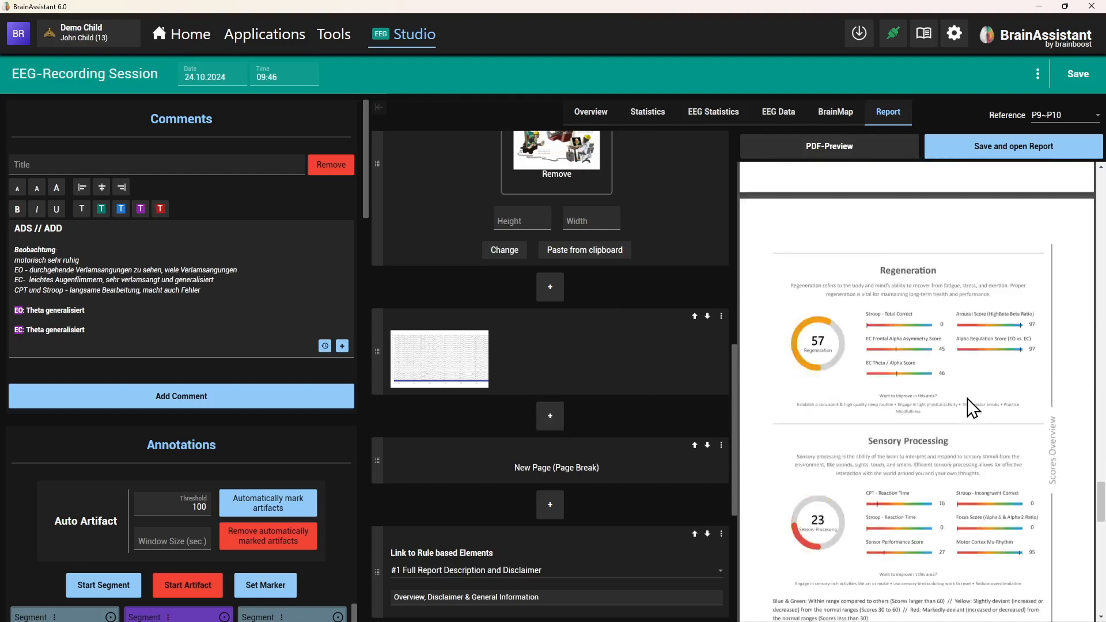
scroll(973, 408, down, 5)
scroll(972, 408, up, 5)
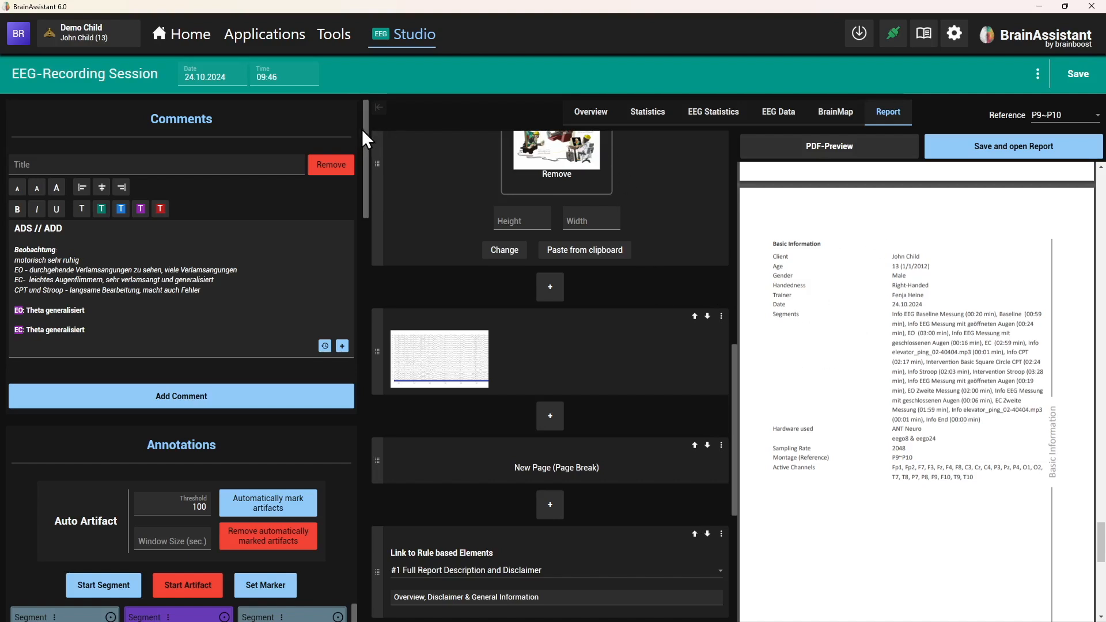
Step: Insert an NApp element directly below the EEG excerpt and set it to the Stroop test
mouse_move(365, 129)
mouse_down()
mouse_move(349, 408)
mouse_move(360, 466)
mouse_move(369, 455)
mouse_move(371, 550)
mouse_up()
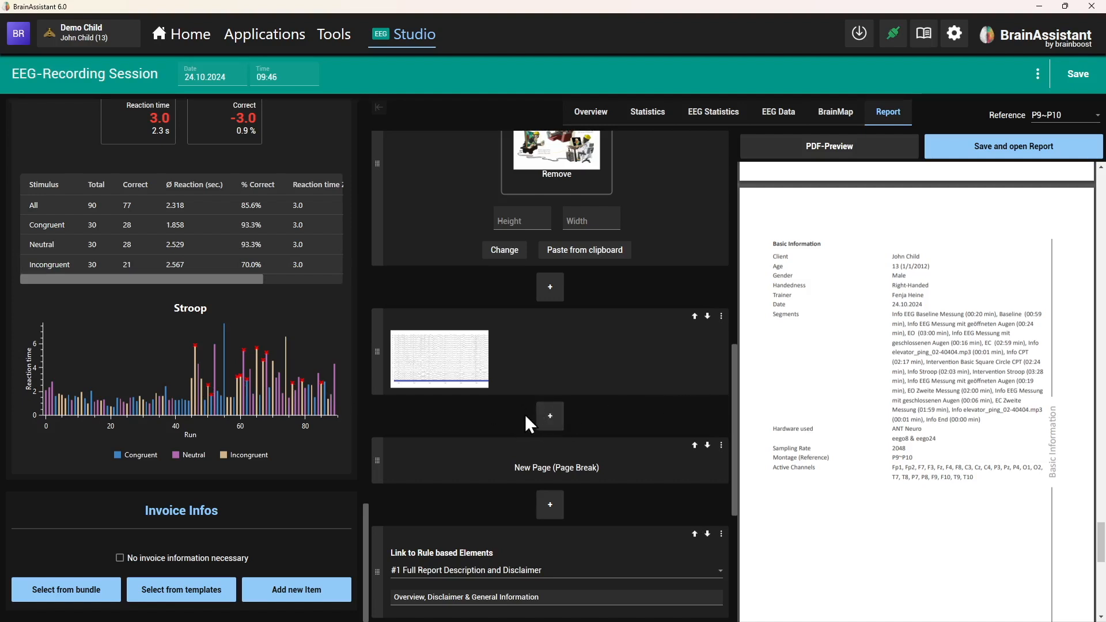
click(550, 418)
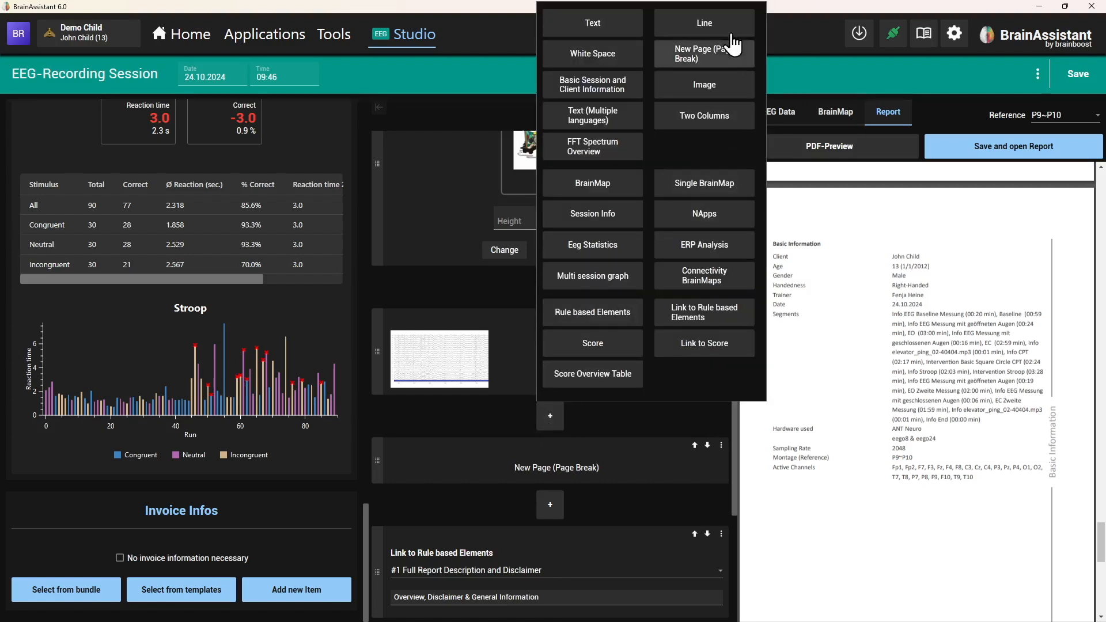
click(716, 216)
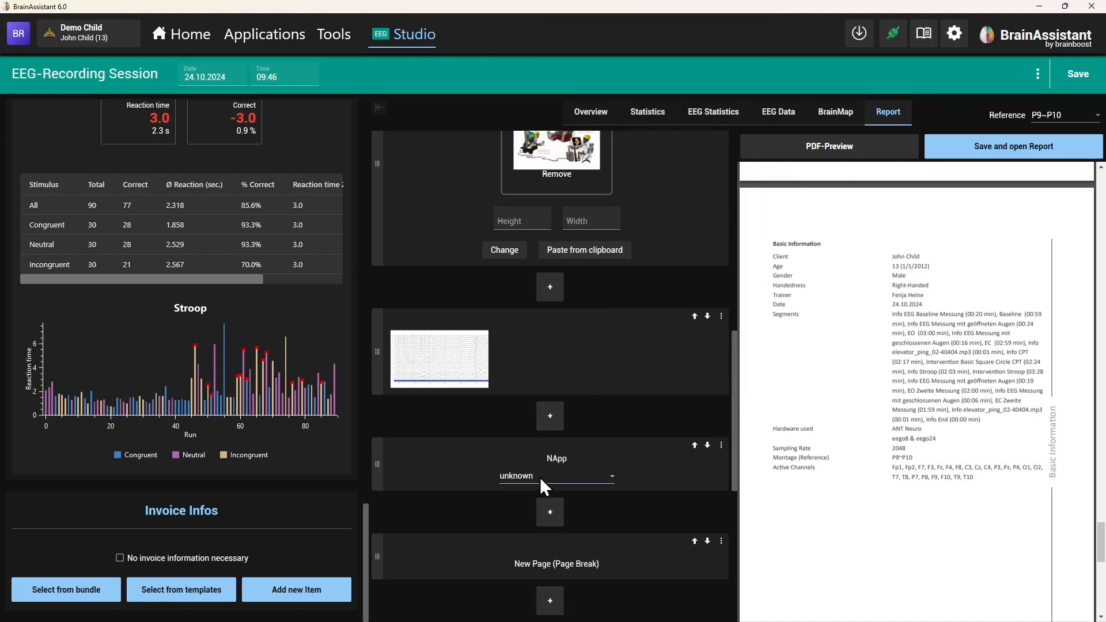
click(582, 475)
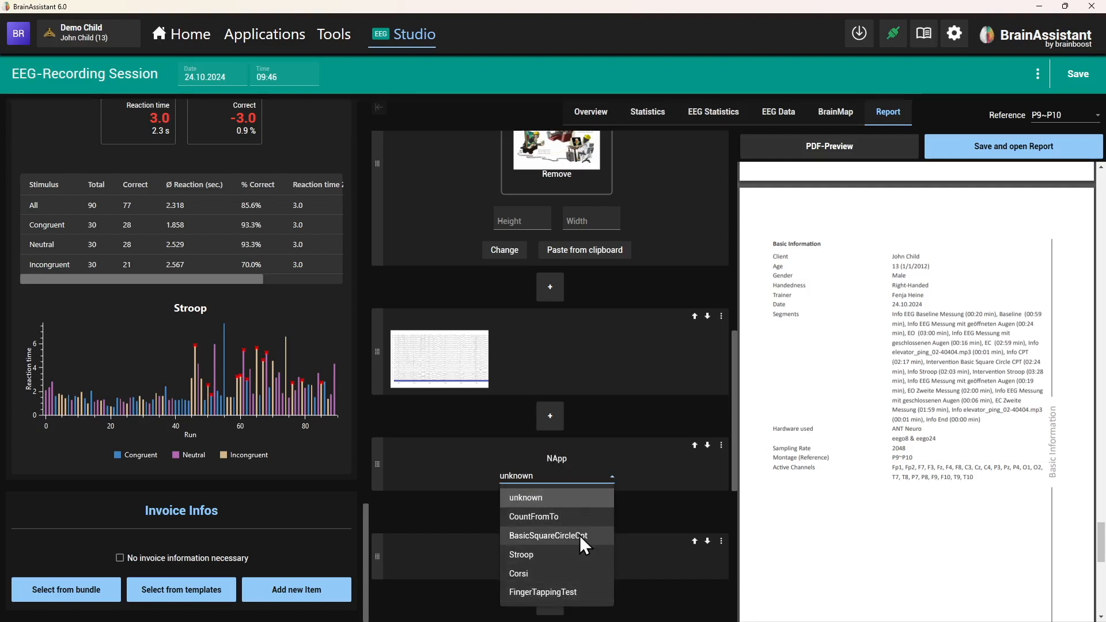
click(542, 551)
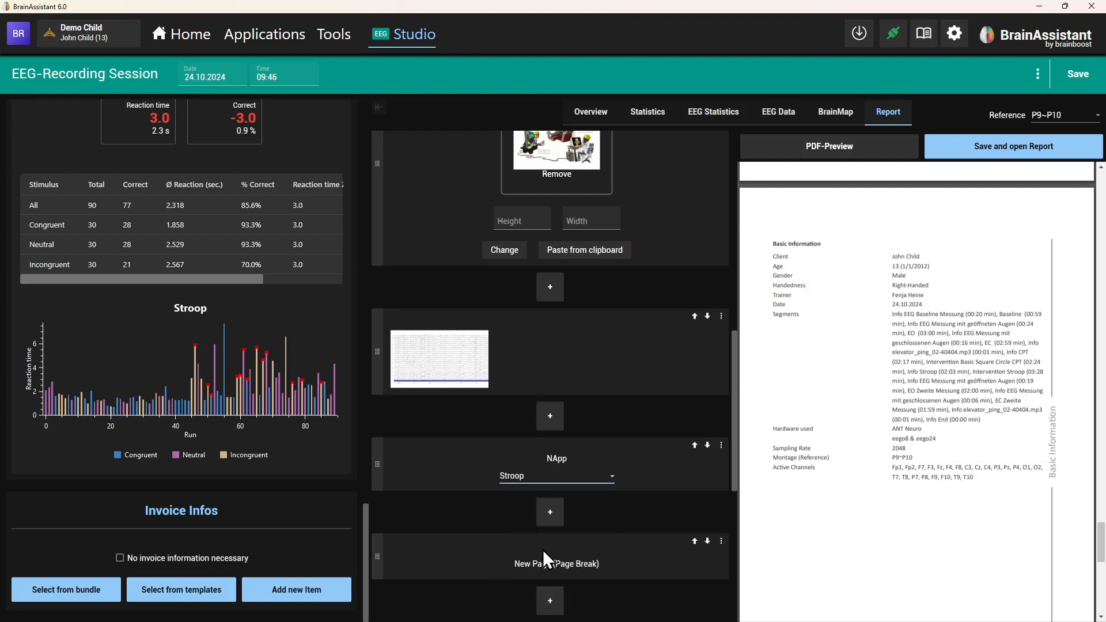
Step: Regenerate the PDF preview and examine the Stroop description, Z-score tables and reaction-time chart following the EEG excerpt
click(841, 156)
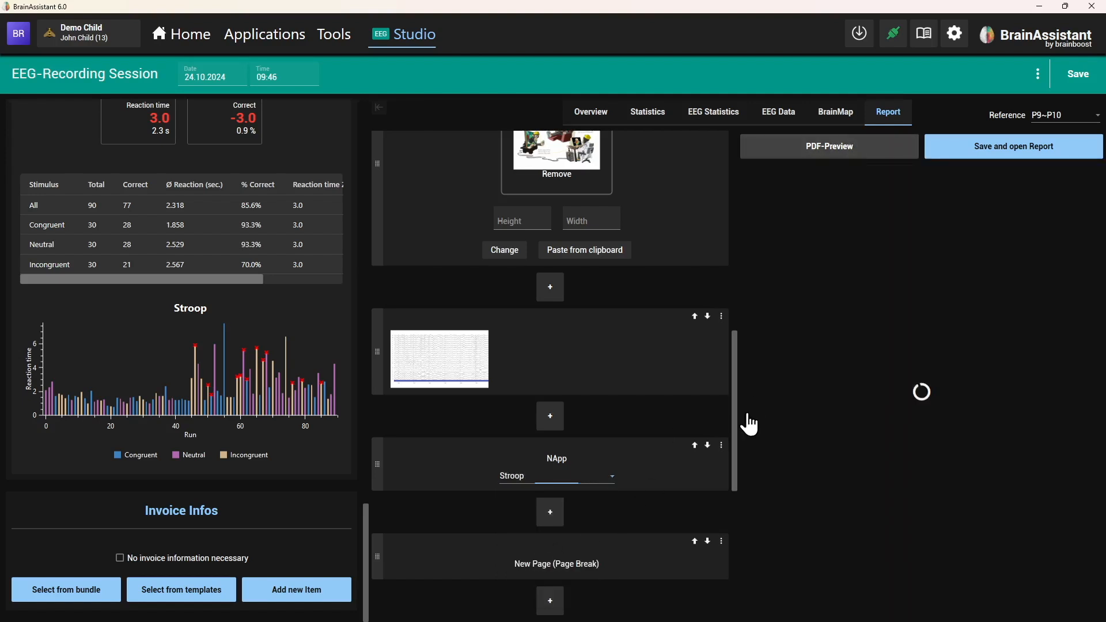
scroll(901, 323, down, 6)
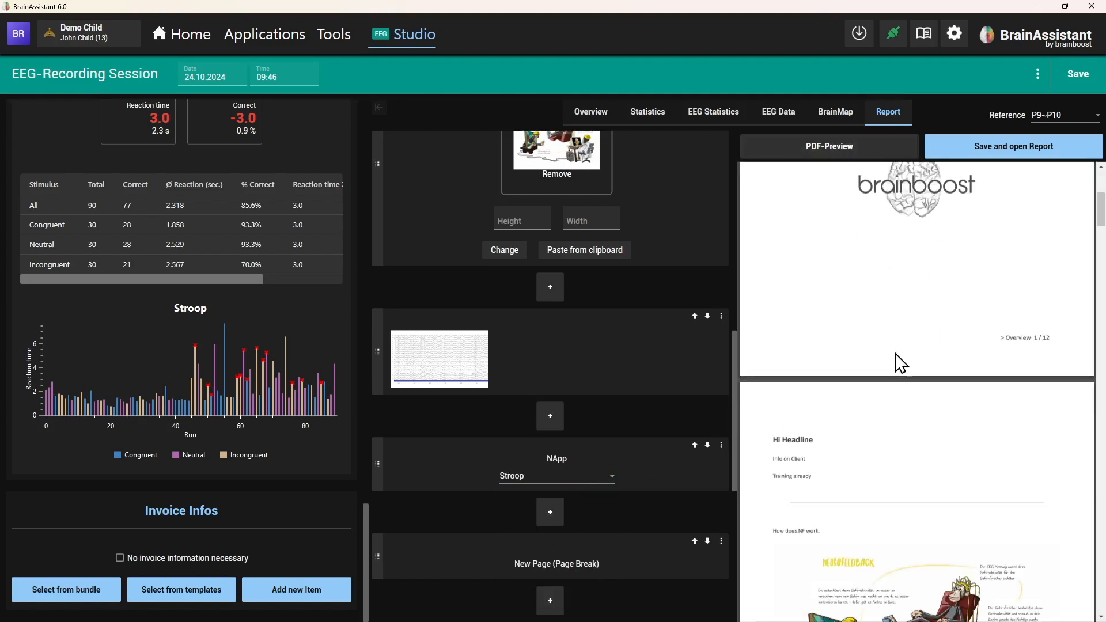
scroll(902, 361, down, 6)
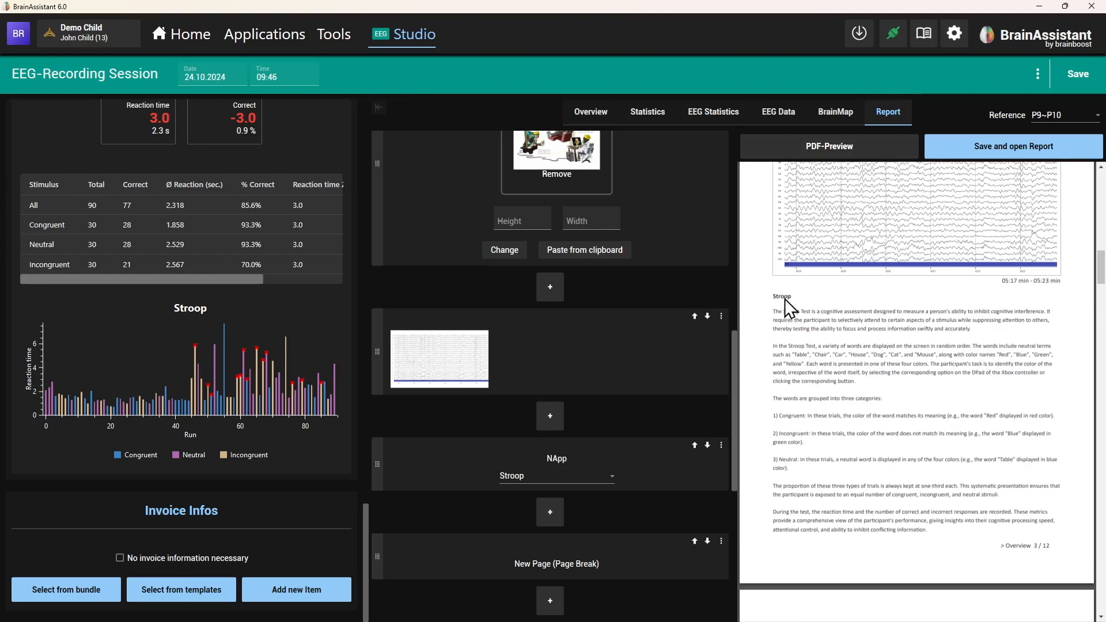
scroll(810, 378, down, 7)
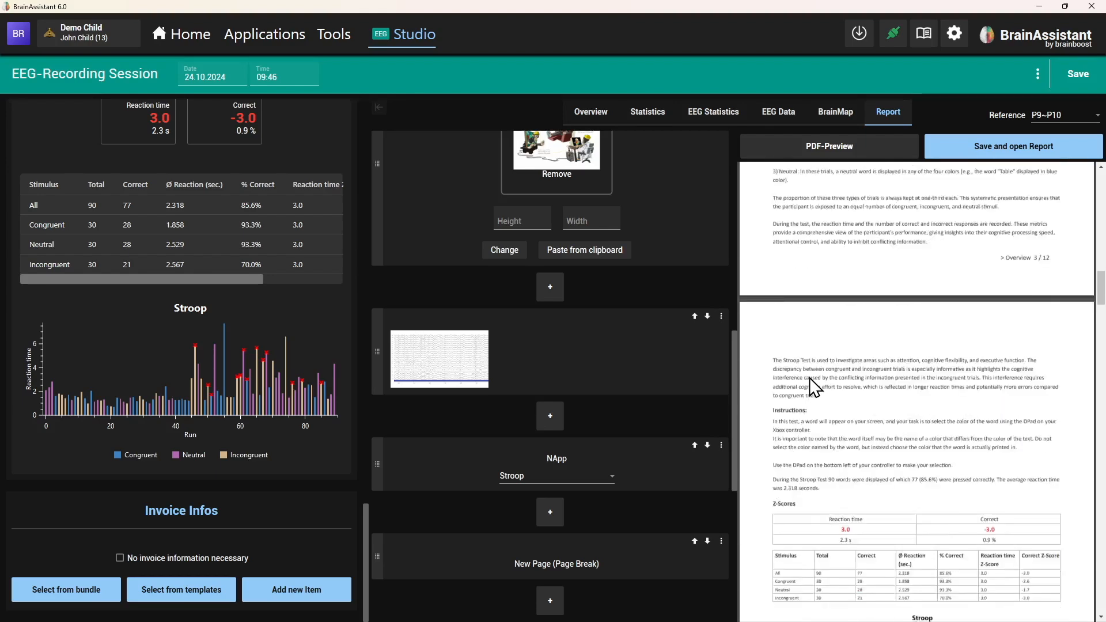
scroll(846, 418, down, 3)
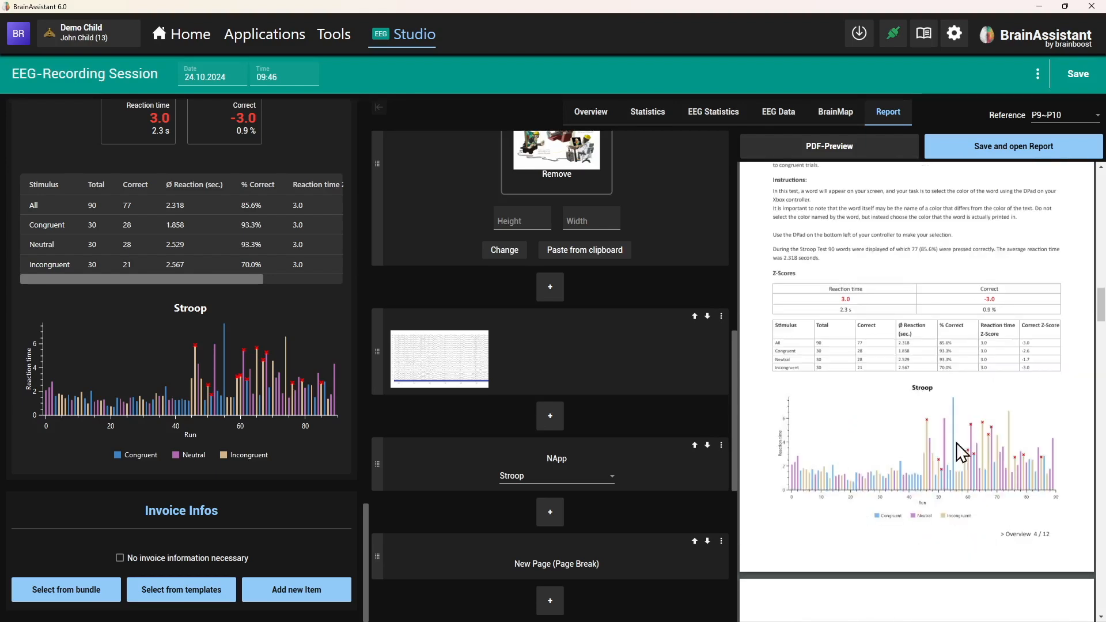
scroll(936, 438, up, 7)
scroll(941, 442, up, 4)
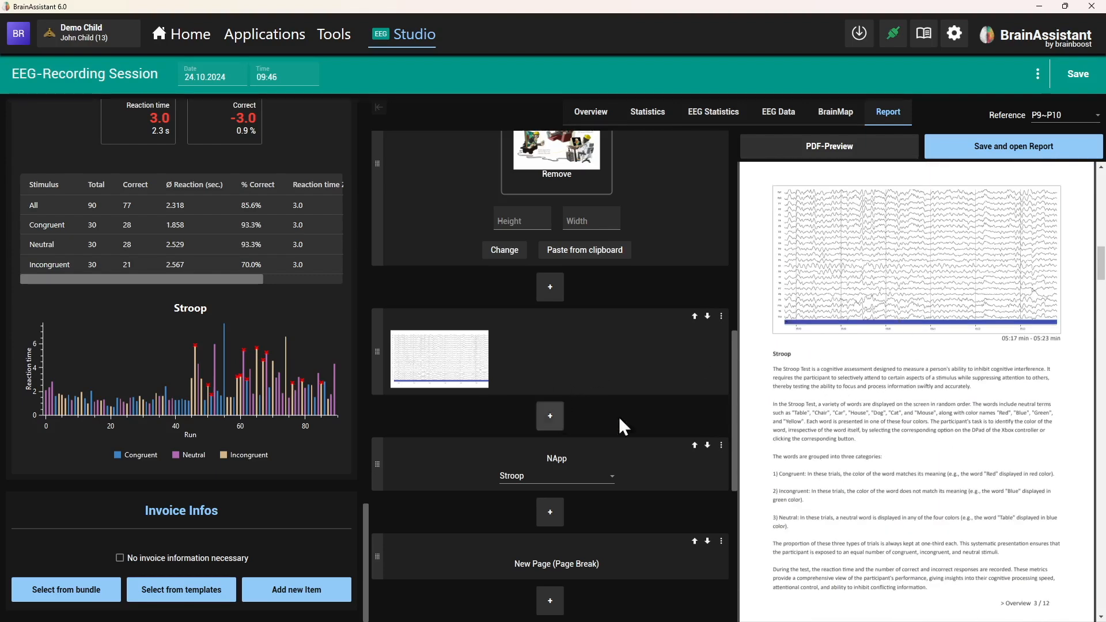
scroll(838, 420, down, 7)
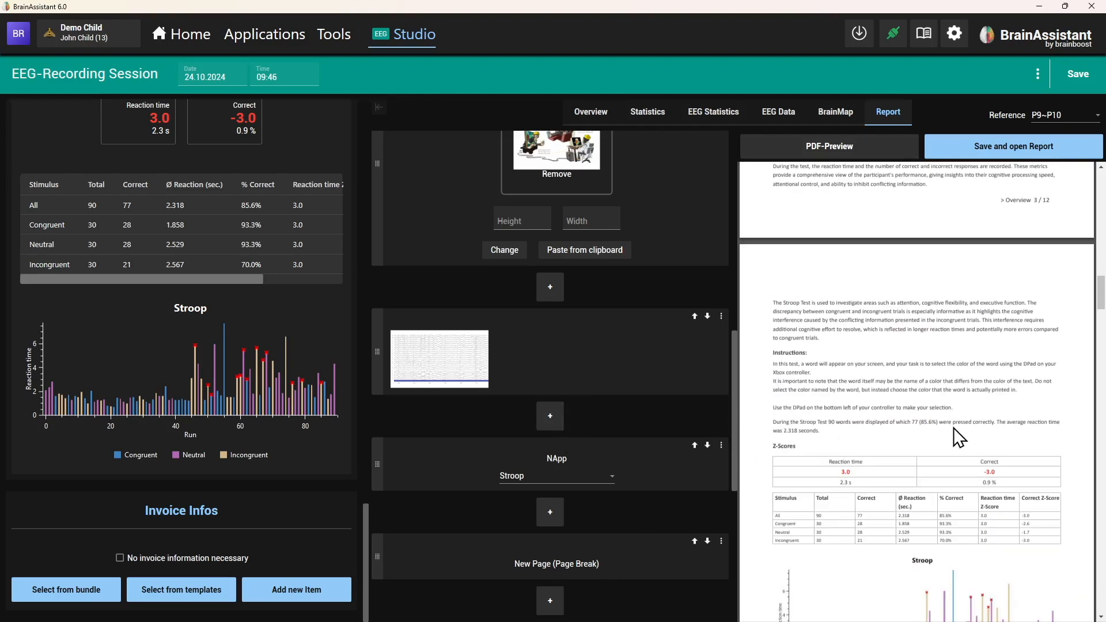
scroll(963, 436, down, 3)
scroll(952, 478, down, 9)
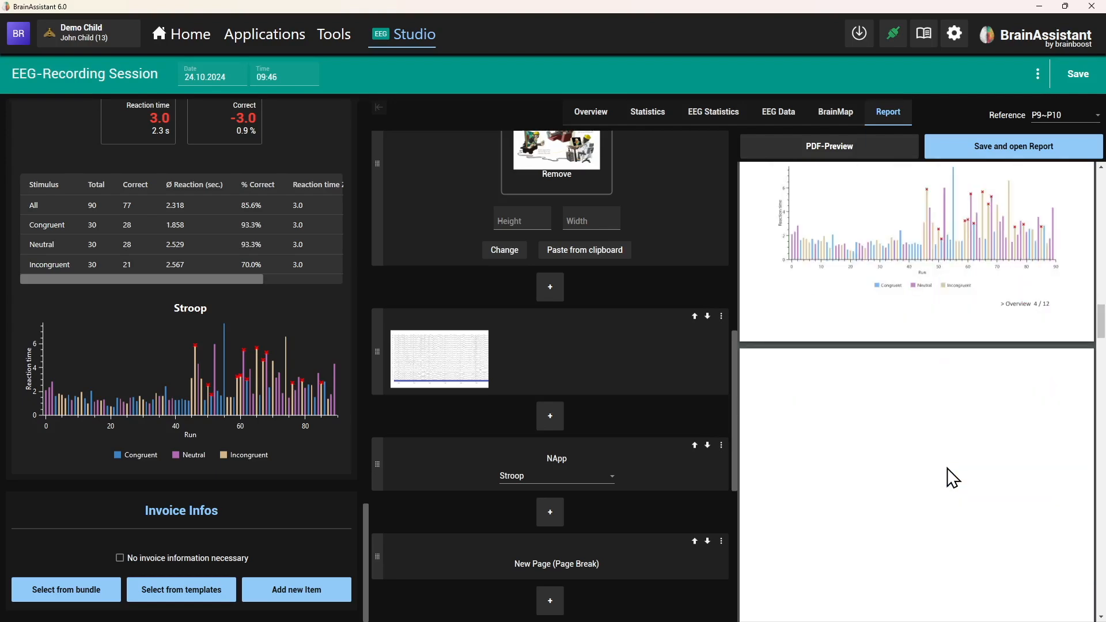
scroll(927, 492, down, 5)
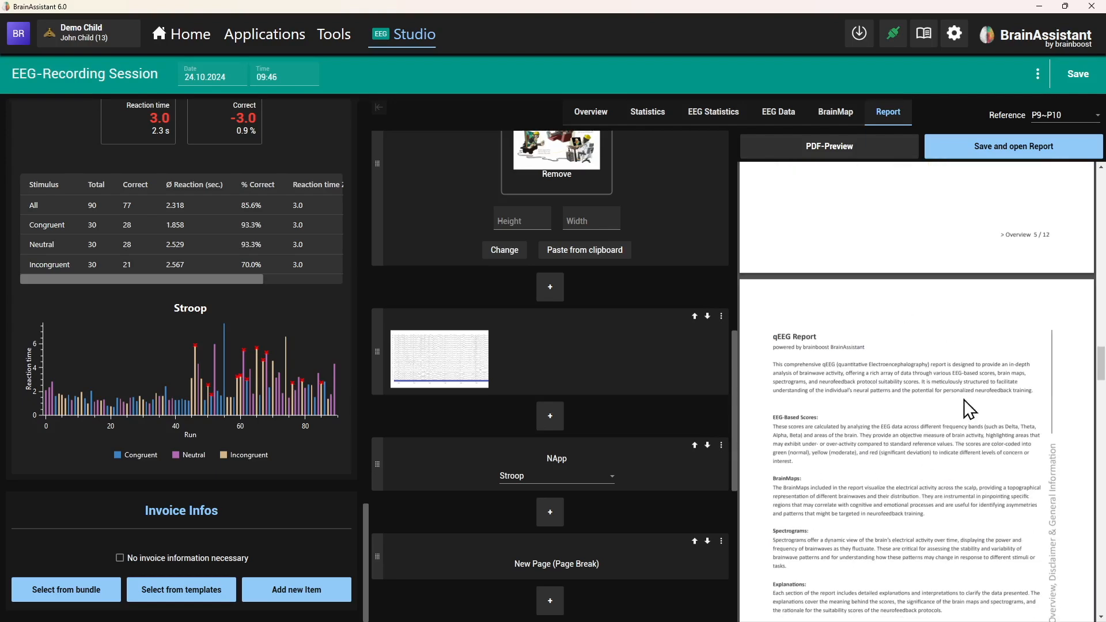
scroll(913, 461, up, 15)
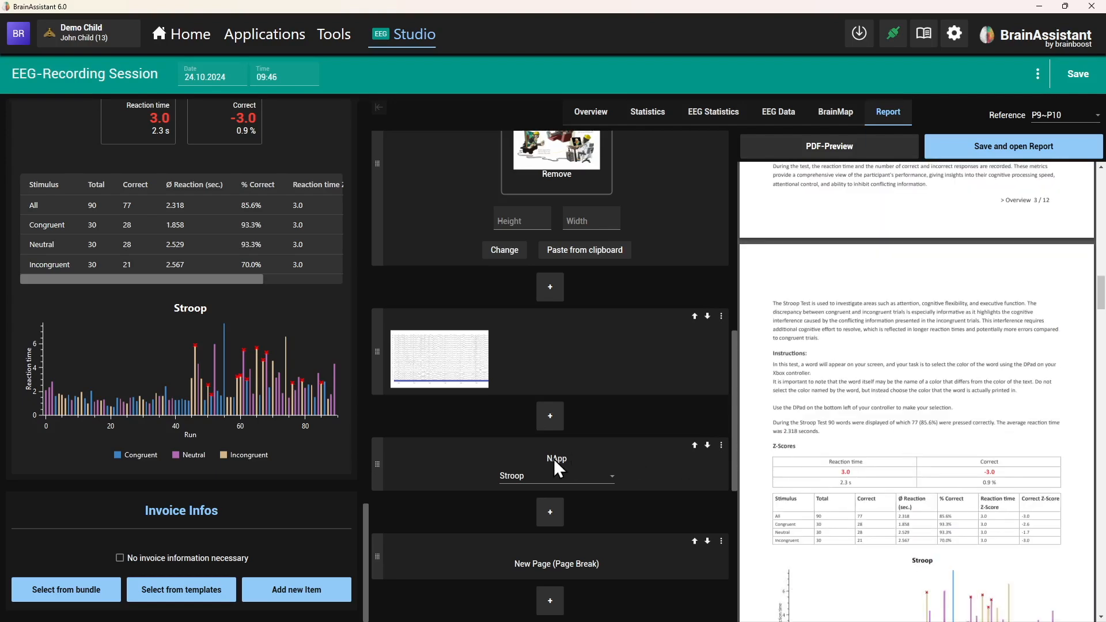
click(544, 479)
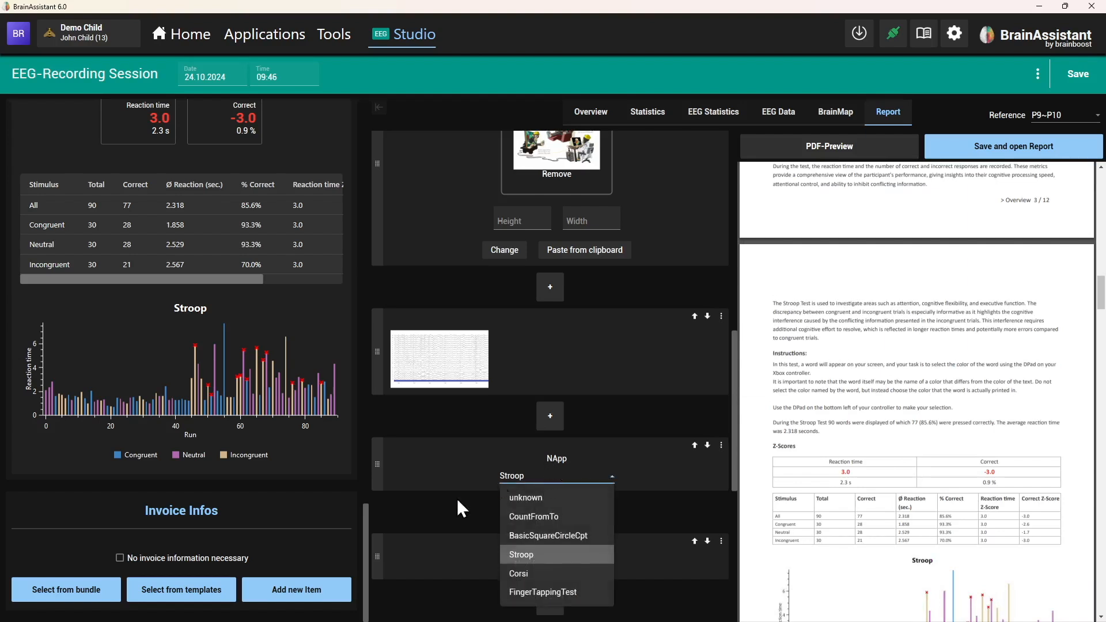
click(464, 503)
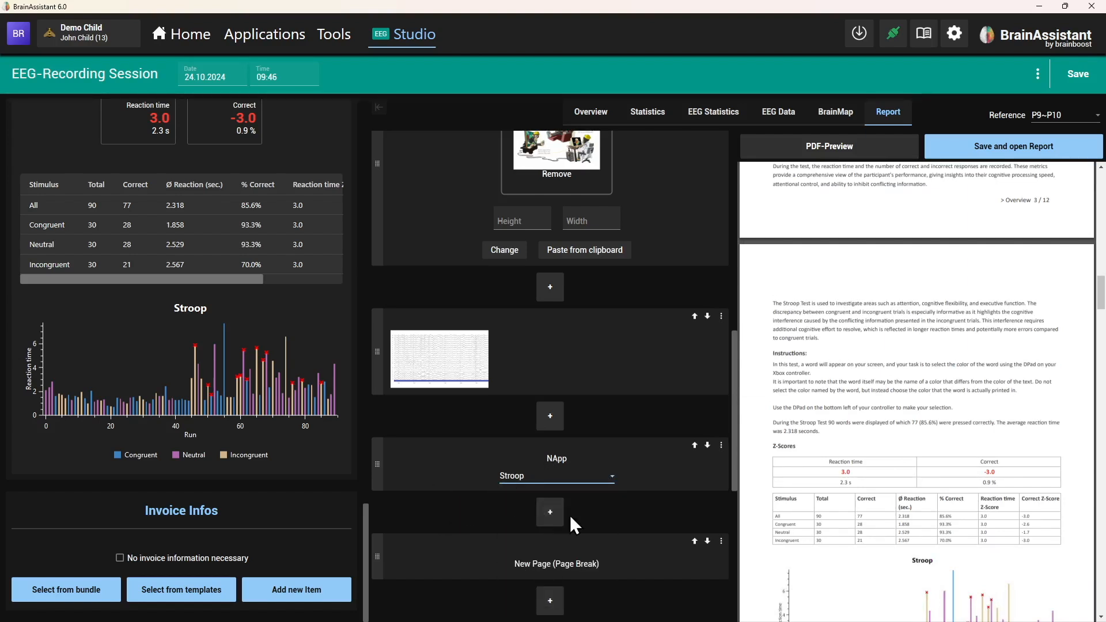
click(554, 515)
click(714, 315)
click(722, 541)
click(734, 578)
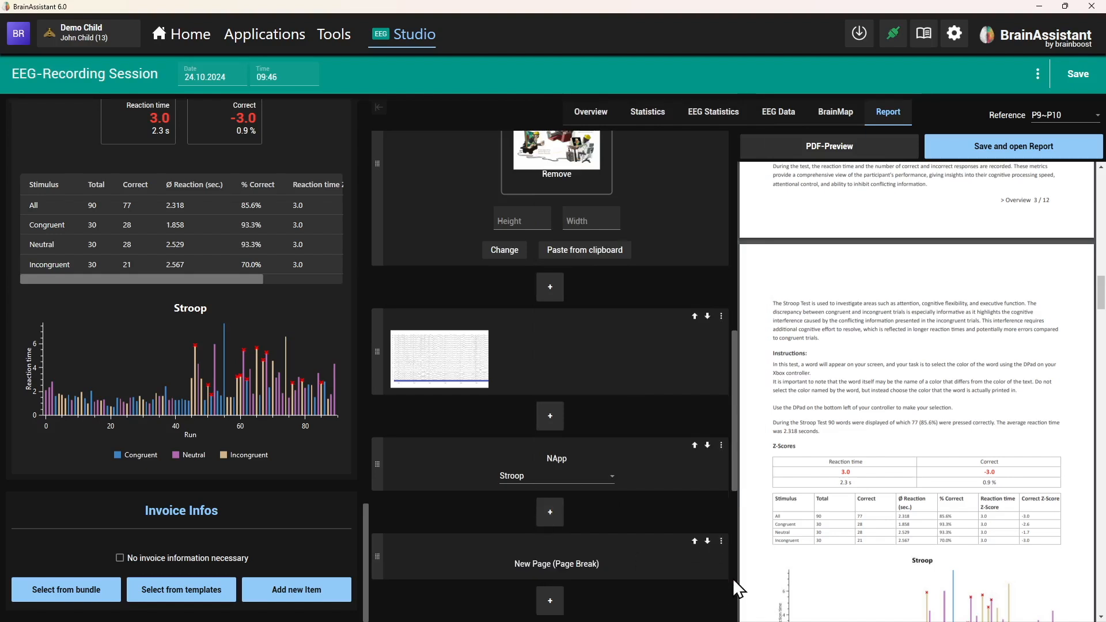
Step: Refresh the PDF preview with the Stroop element in place and save the recording session
click(829, 145)
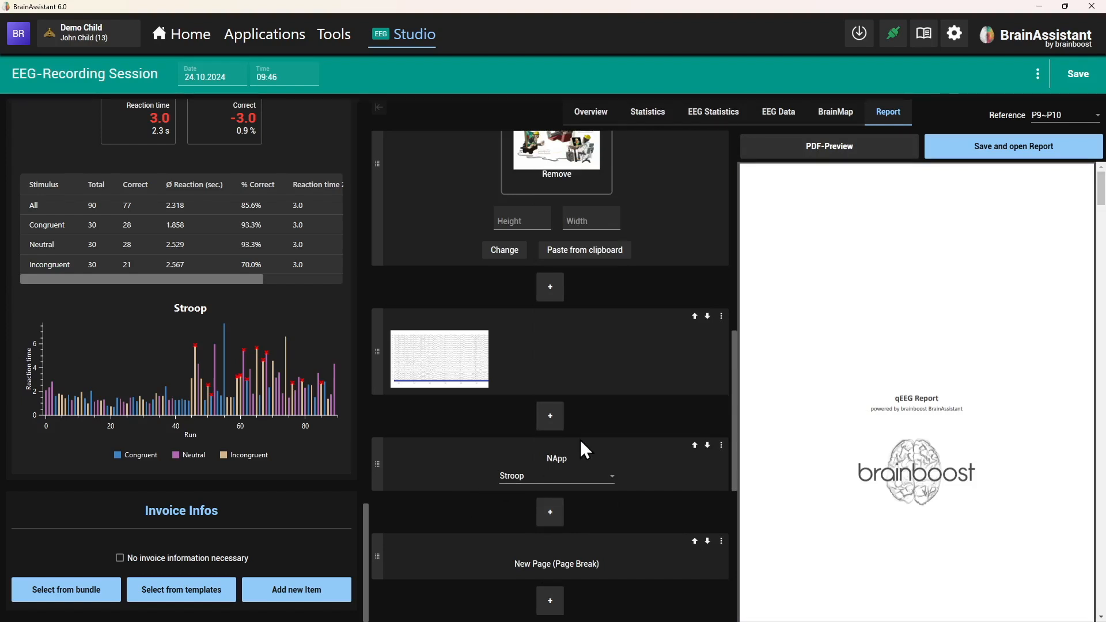
scroll(579, 440, up, 5)
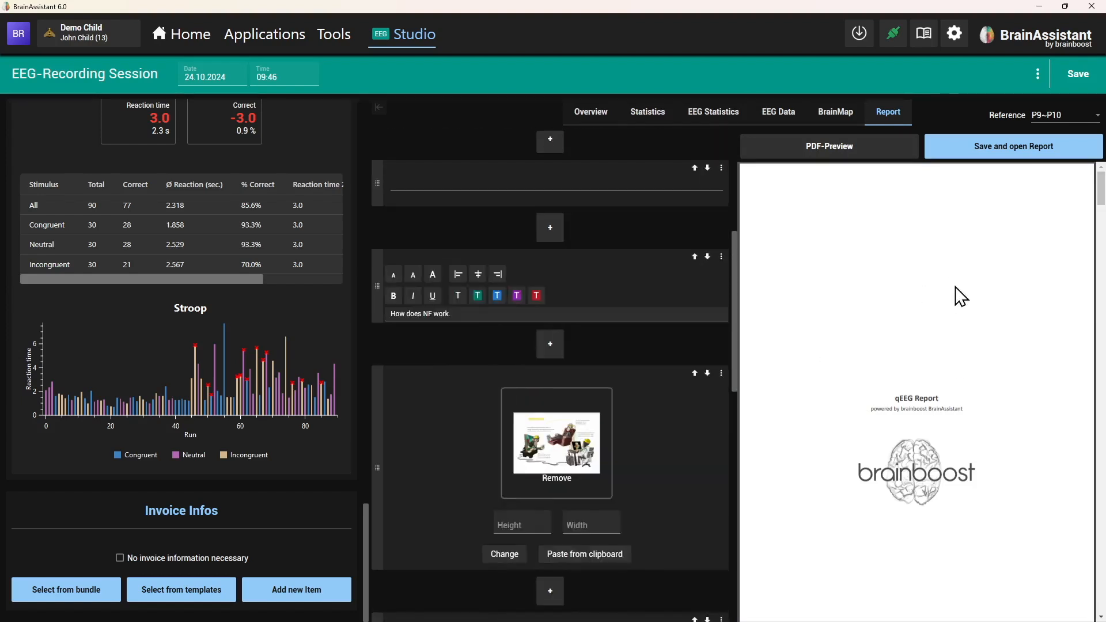
click(1084, 78)
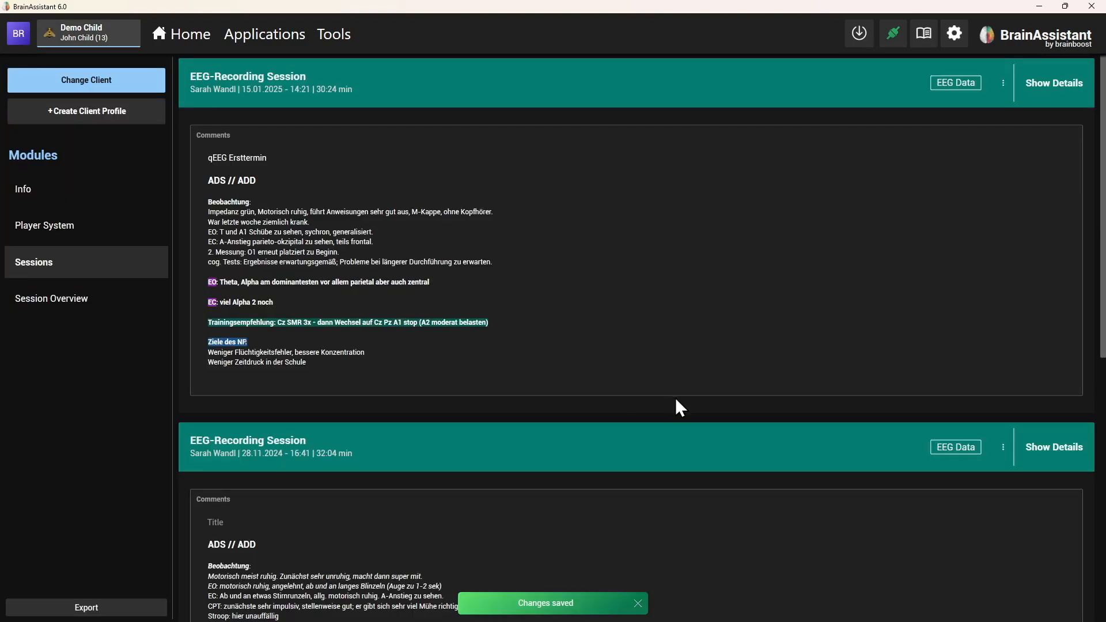
Step: Reopen the EEG recording session of 24.10.2024 from the client's session list and show its report editor
scroll(676, 400, down, 8)
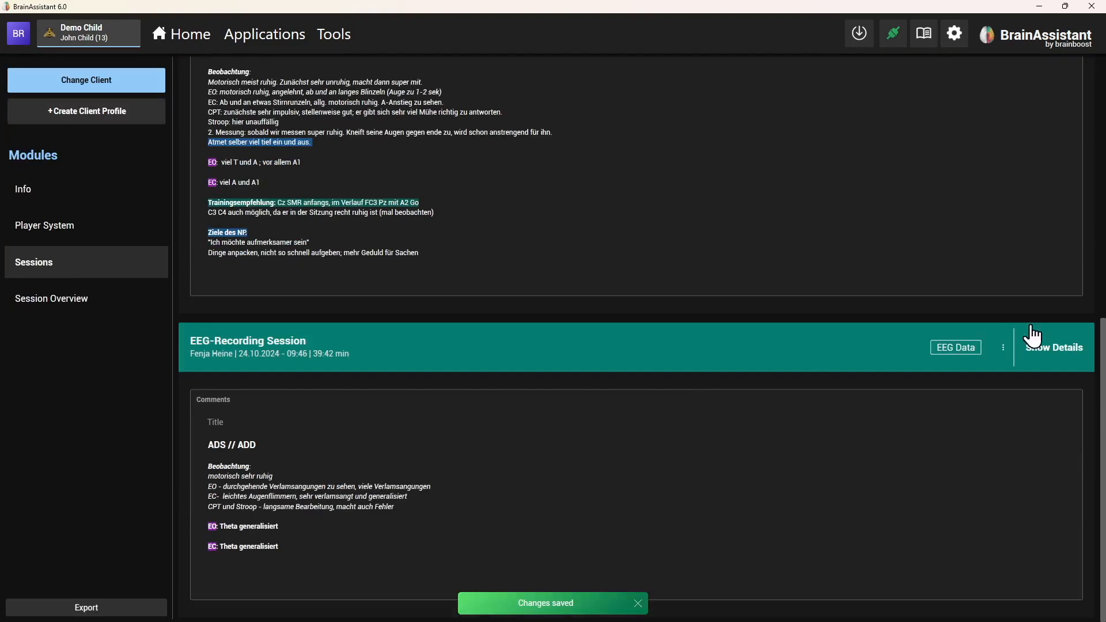
click(1065, 346)
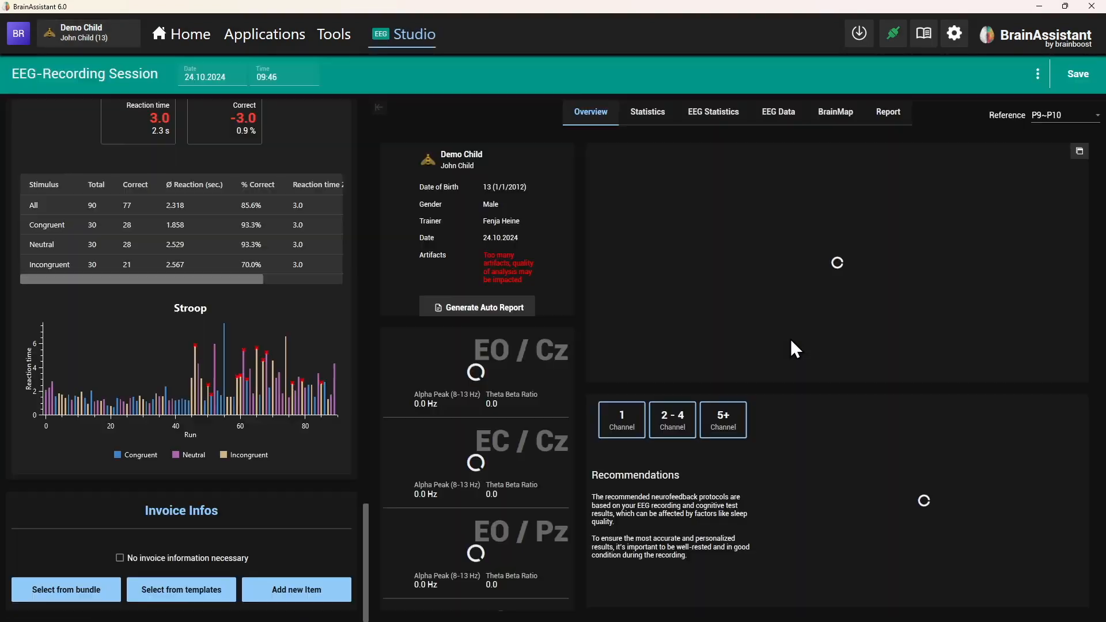
click(902, 112)
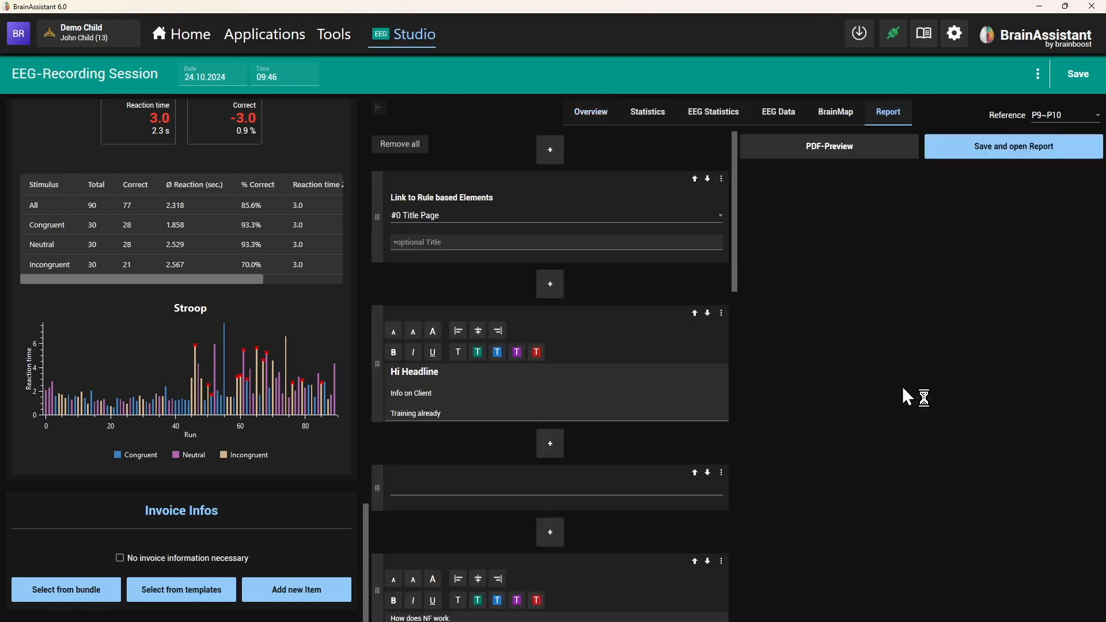
Step: Generate the PDF preview of the saved report and examine it from the title page through the Scores Overview page
click(833, 151)
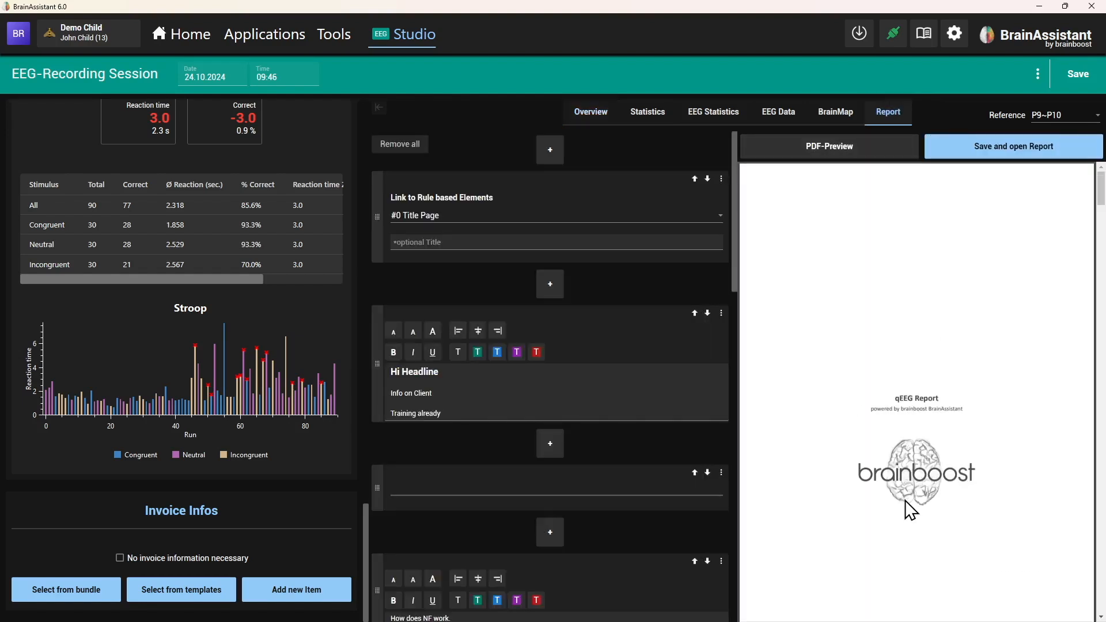
scroll(910, 501, down, 5)
scroll(917, 455, down, 5)
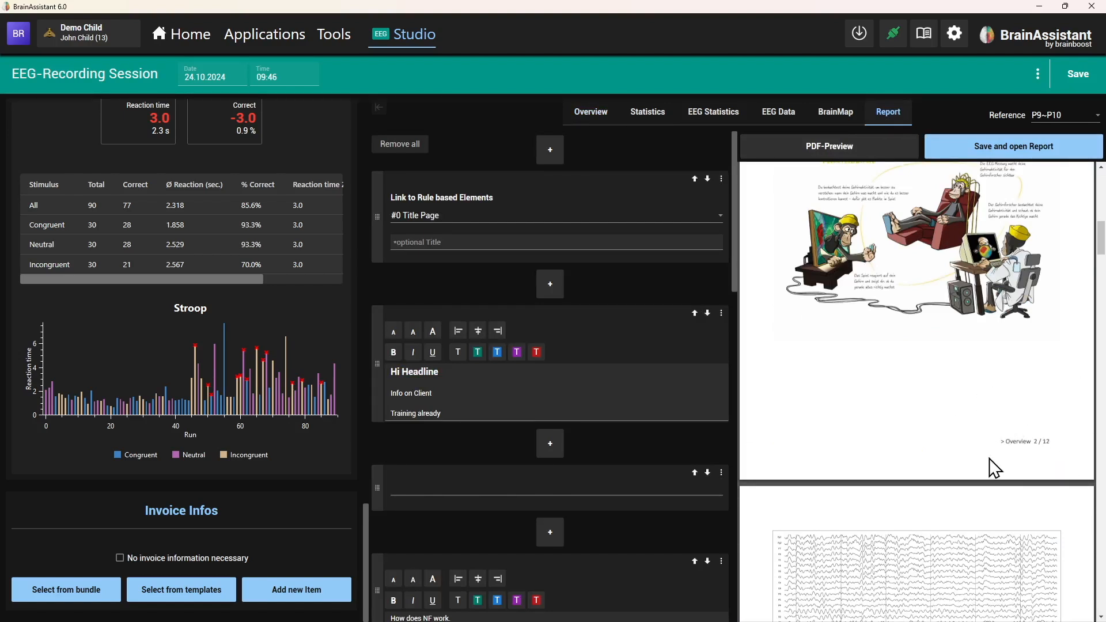
scroll(1002, 481, down, 15)
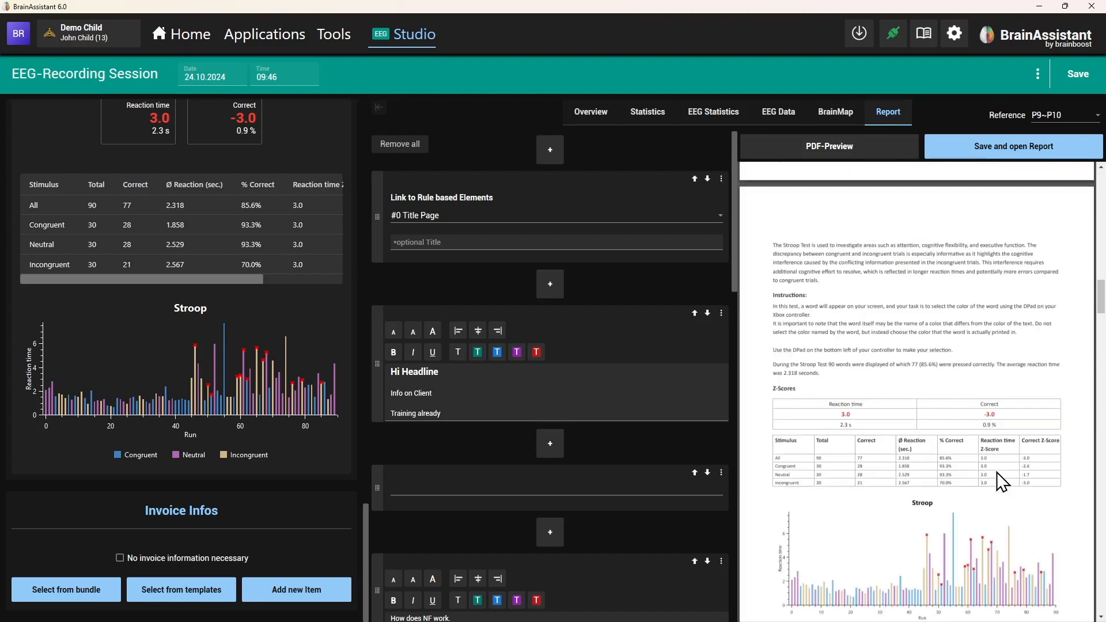
scroll(1002, 482, down, 15)
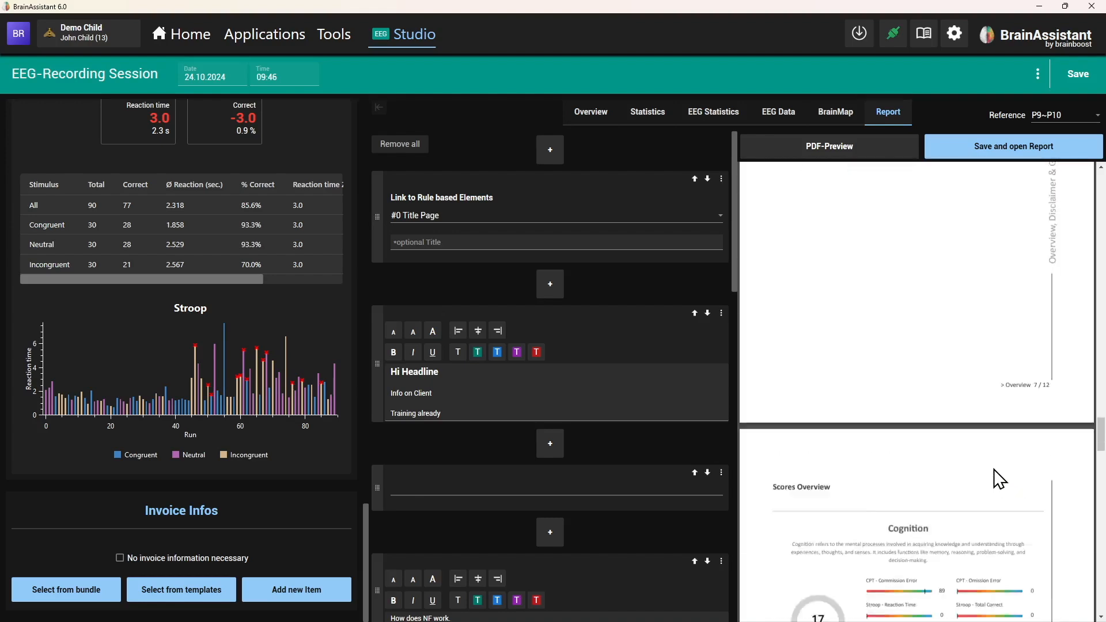
scroll(904, 221, up, 2)
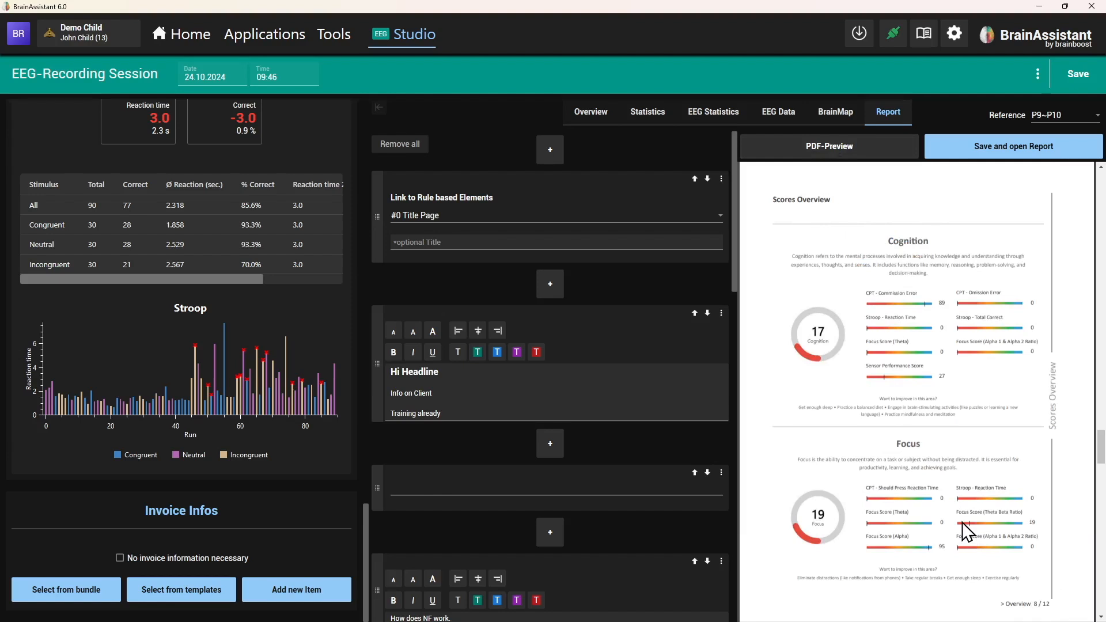
scroll(921, 435, down, 2)
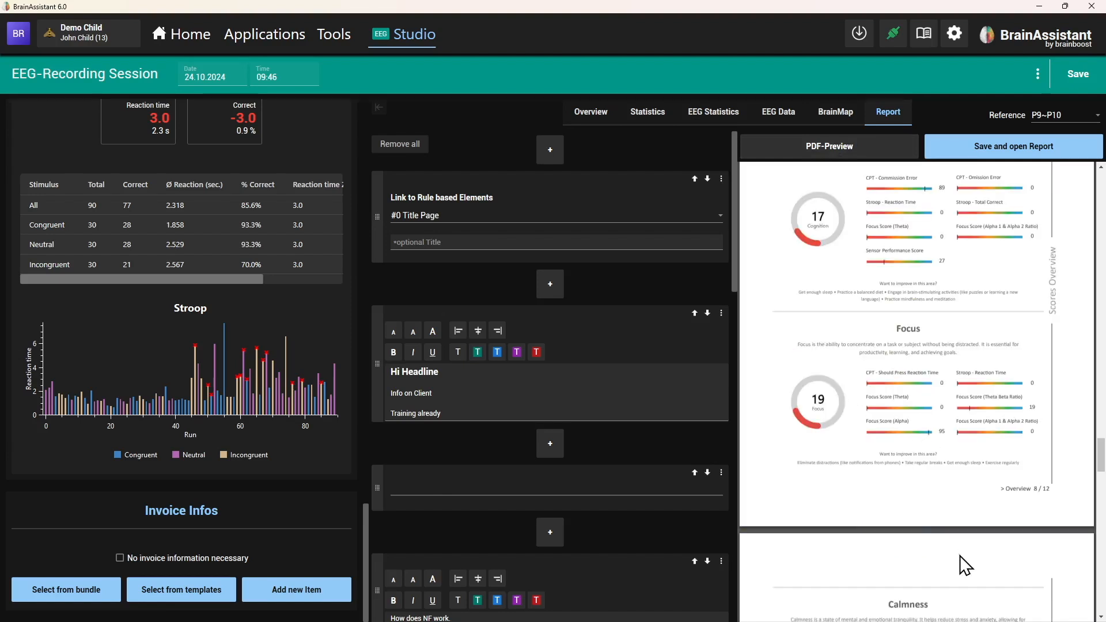
scroll(912, 488, up, 4)
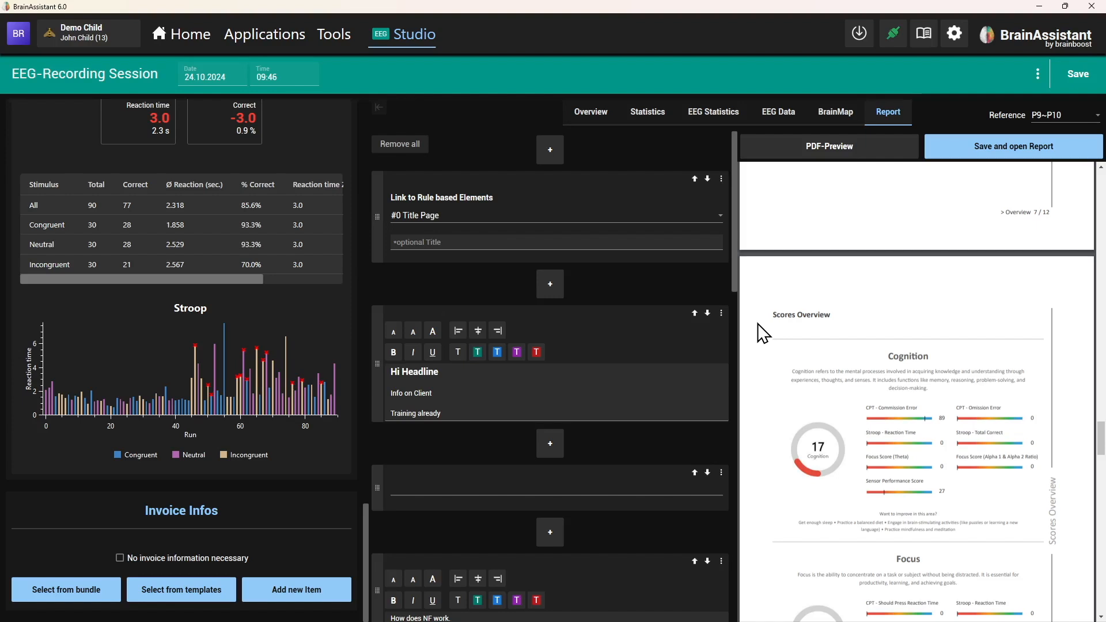
scroll(906, 441, down, 3)
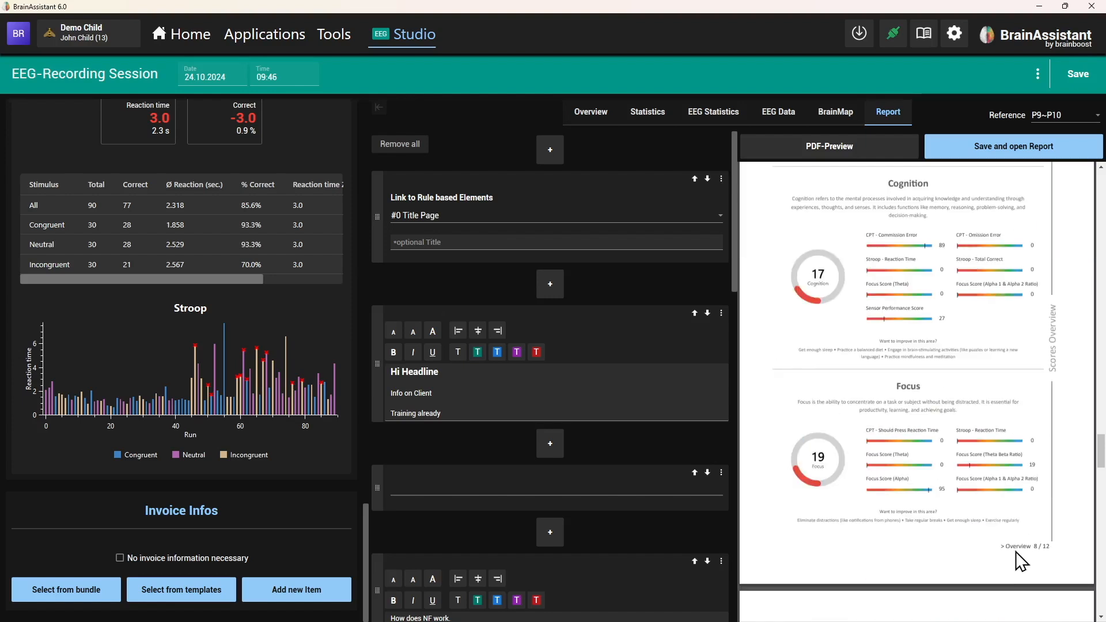
Step: Review the report templates offered for automatic report generation in the session overview
click(597, 120)
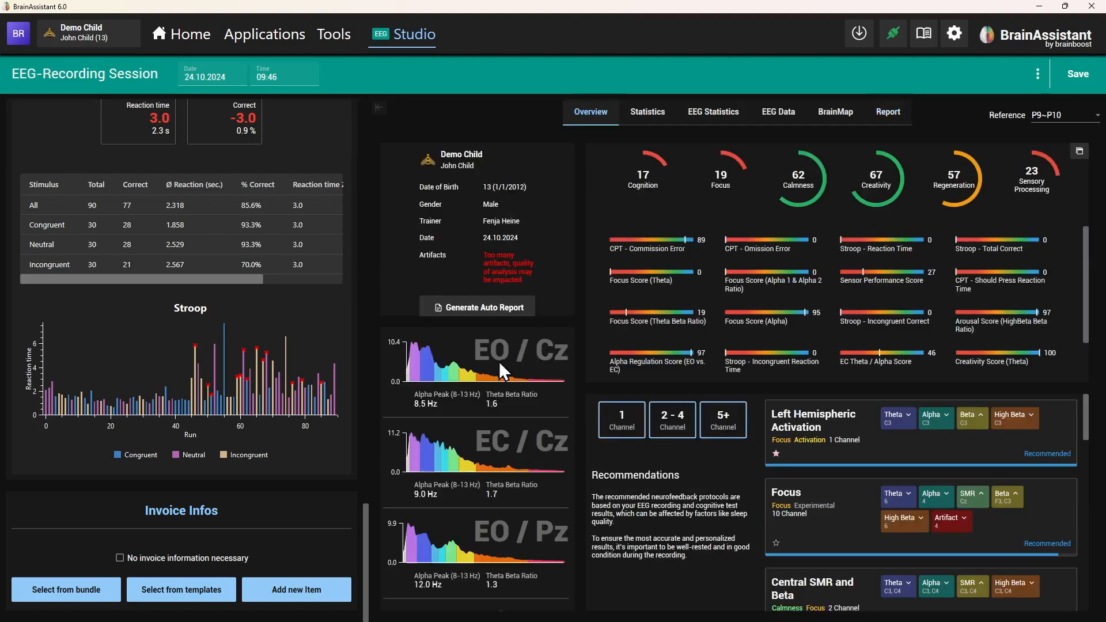
click(503, 307)
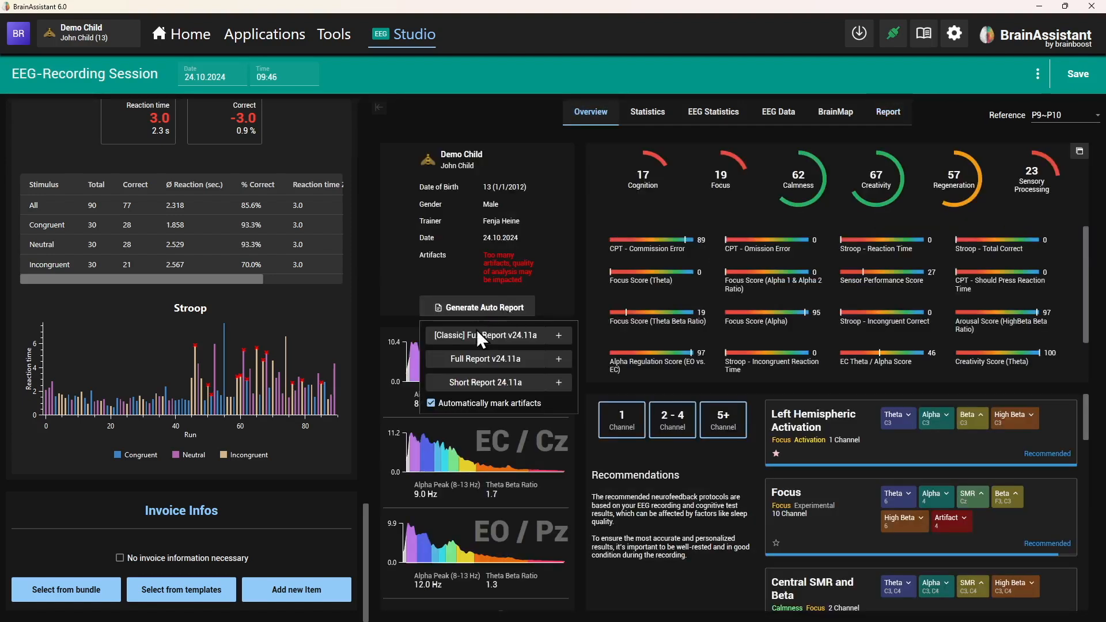
click(563, 252)
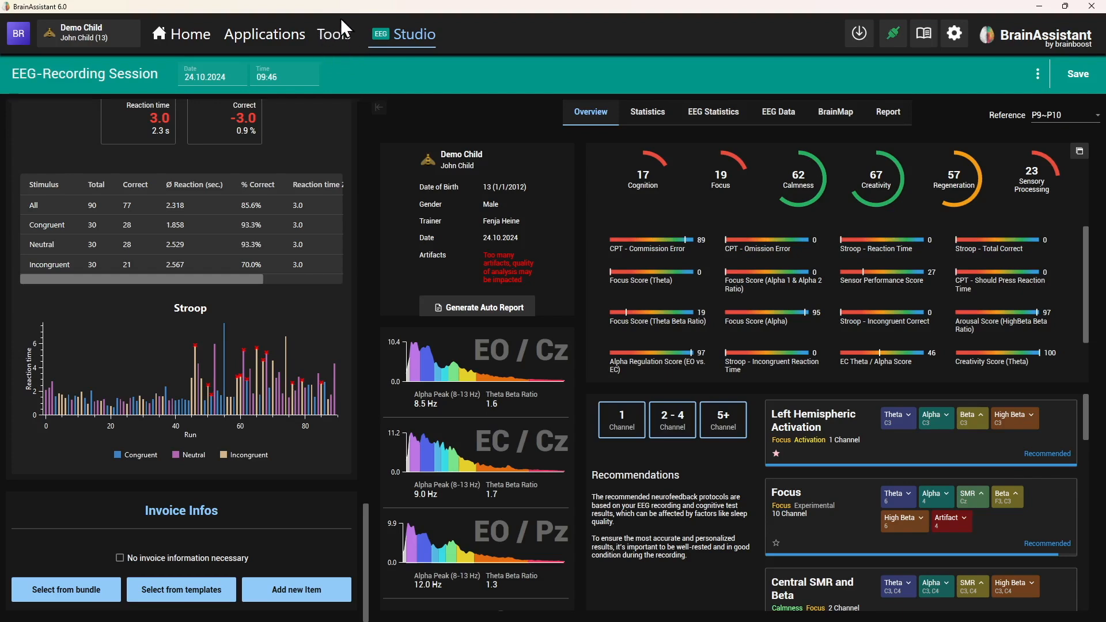
Step: Open the document template settings, check the page format options while keeping A4, and enter "brainboost GmbH" as the document header text
click(339, 39)
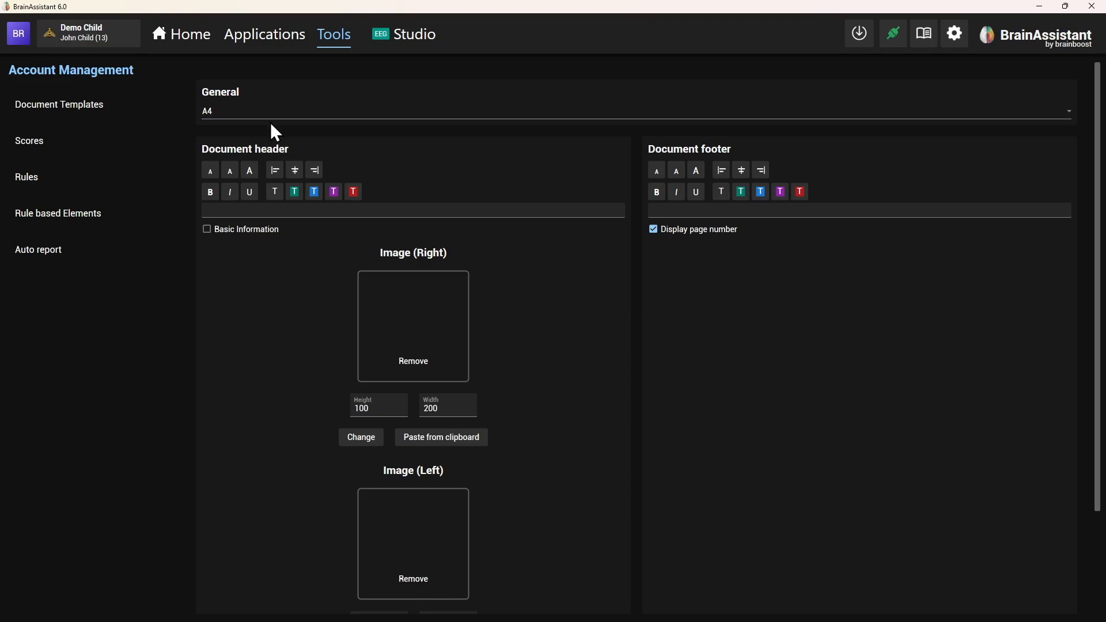
click(248, 113)
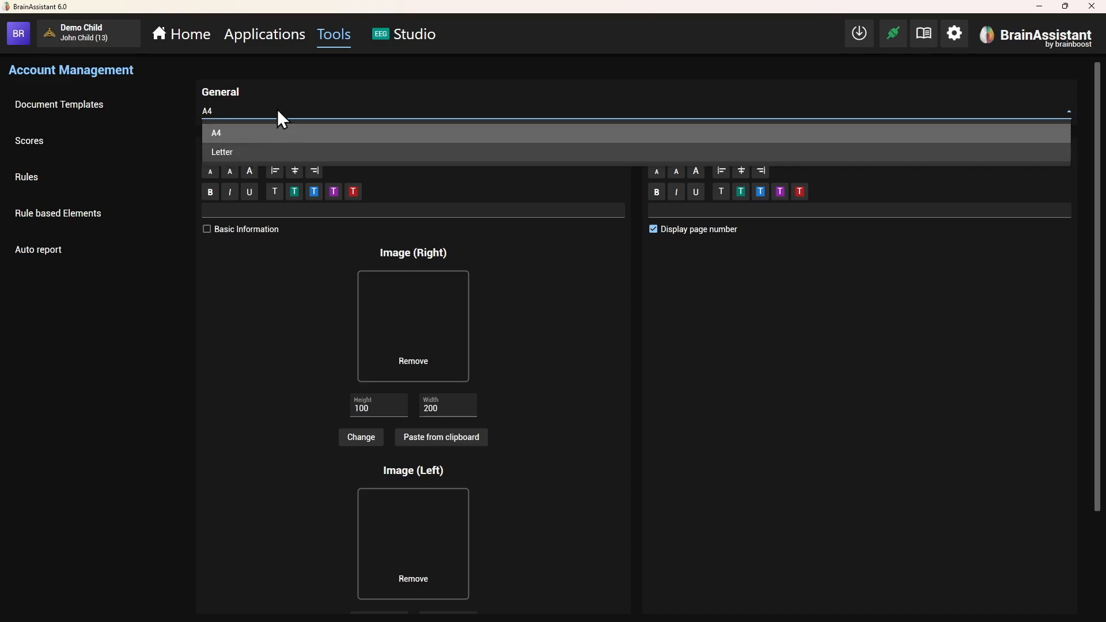
click(277, 88)
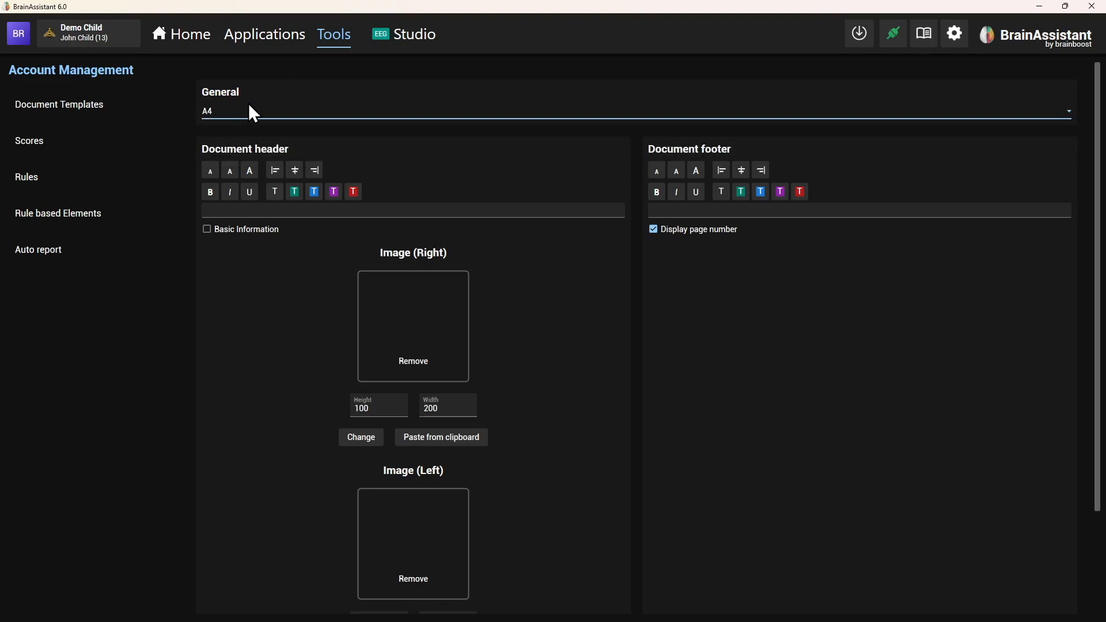
click(329, 214)
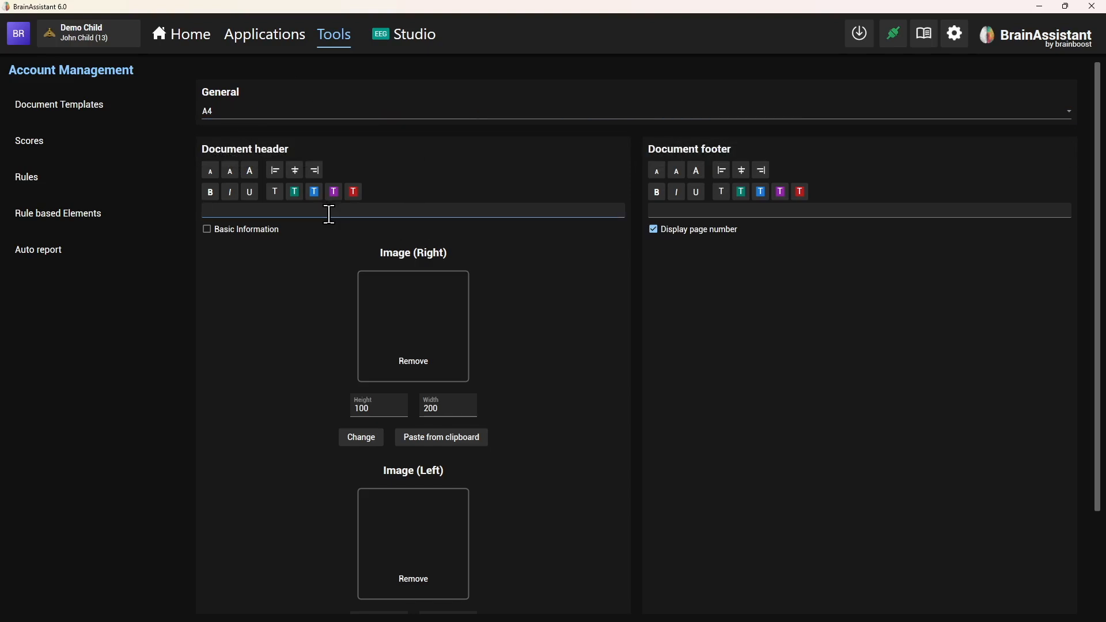
text(brainboost GmbH)
Step: Enter "E-Mail --- Phone ----" as the document footer text and save the document template
click(711, 212)
text(E-Mail)
text( --- Tel)
key(BackSpace)
key(BackSpace)
text(Phone ----)
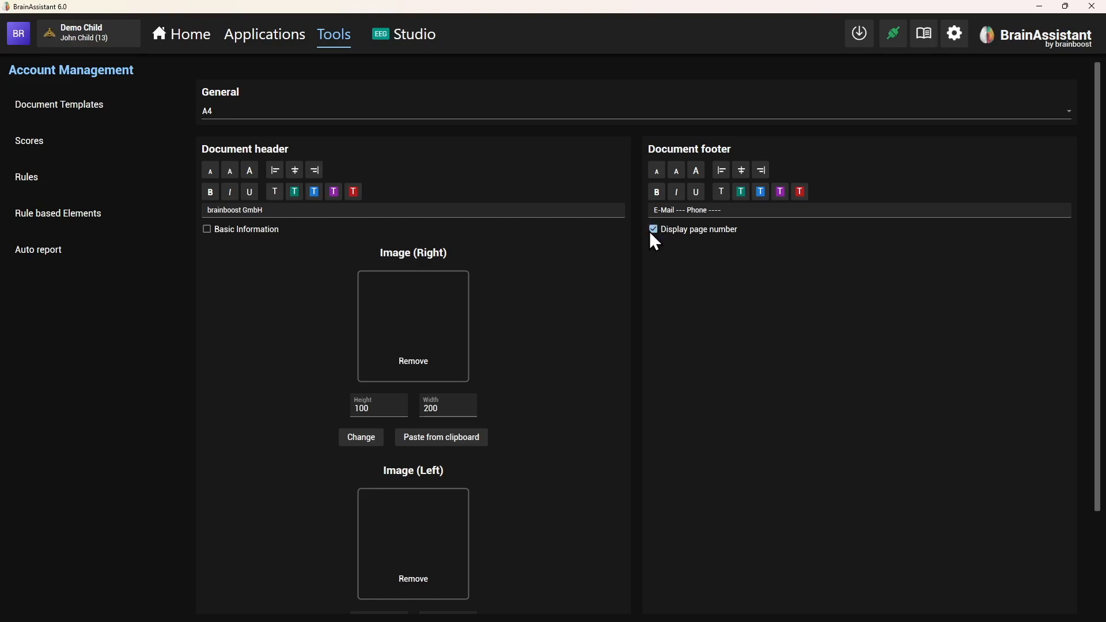
scroll(651, 406, down, 3)
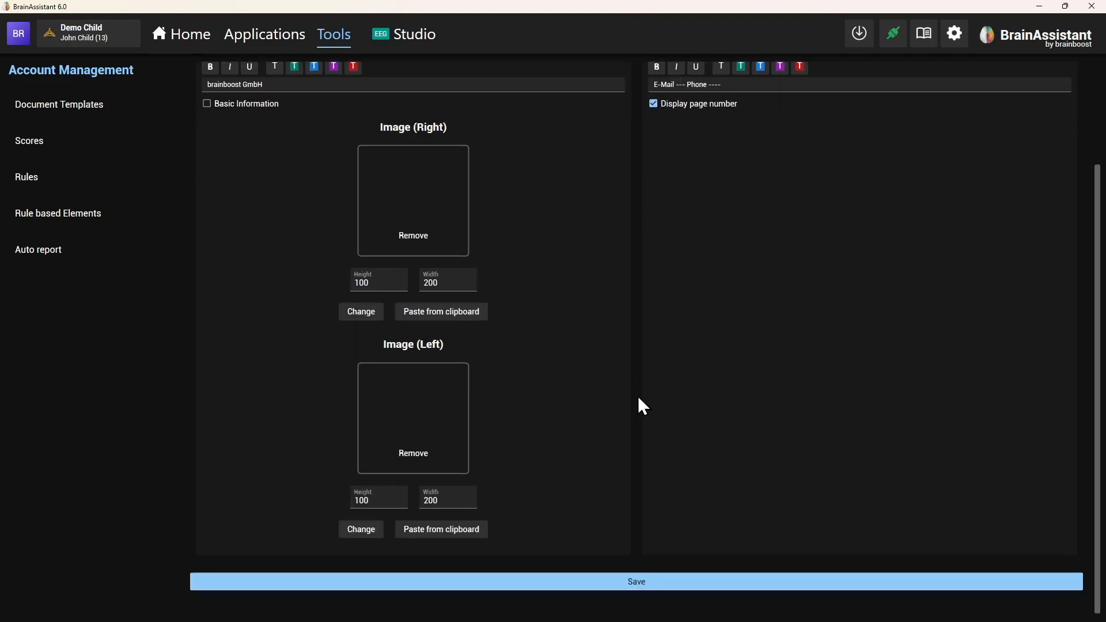
click(638, 582)
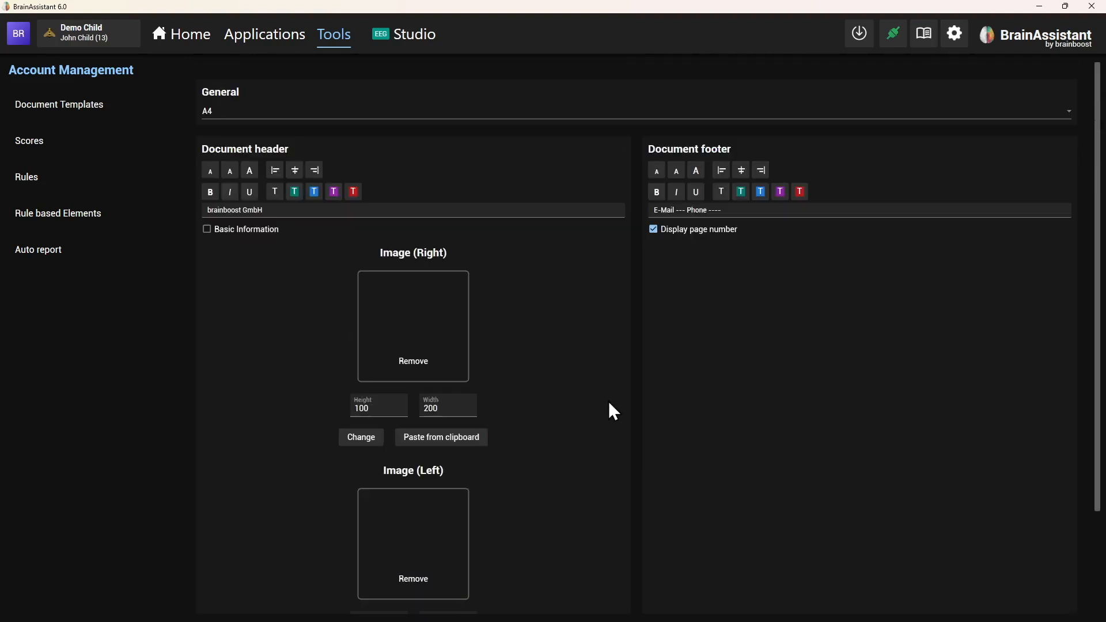
scroll(556, 368, down, 3)
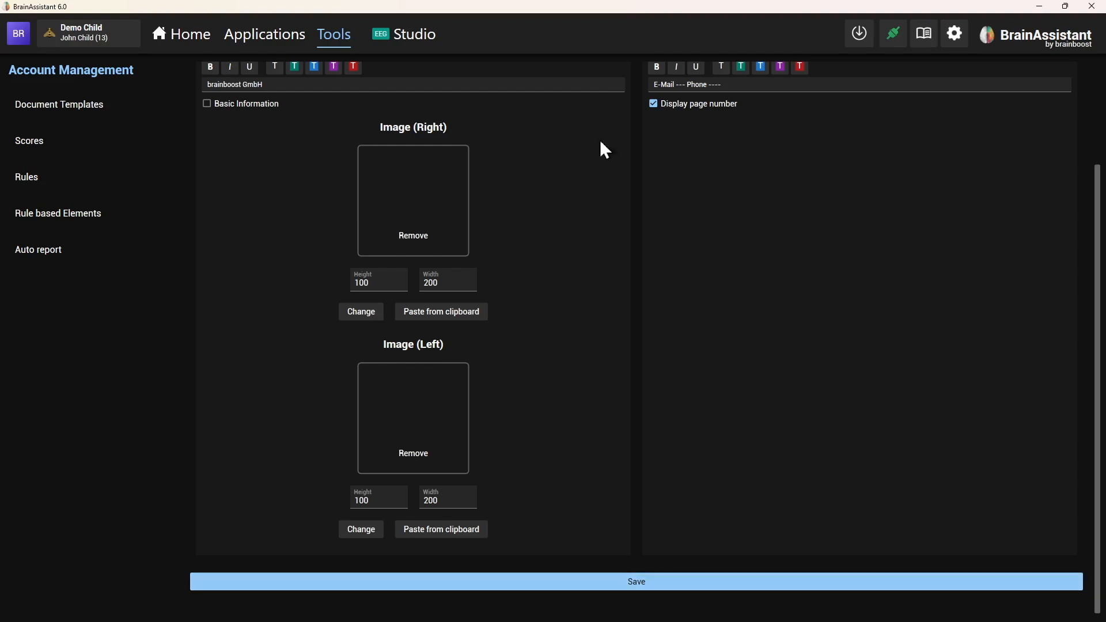
Step: Regenerate the PDF preview of the session's report and examine the header and footer text on pages 1 to 4
click(416, 29)
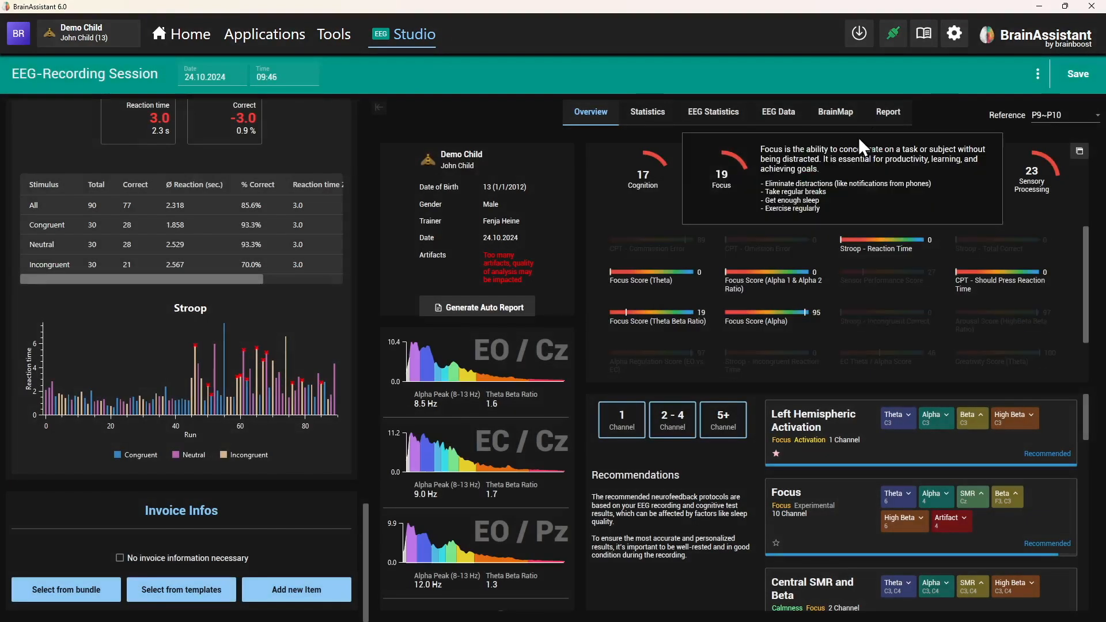
click(885, 118)
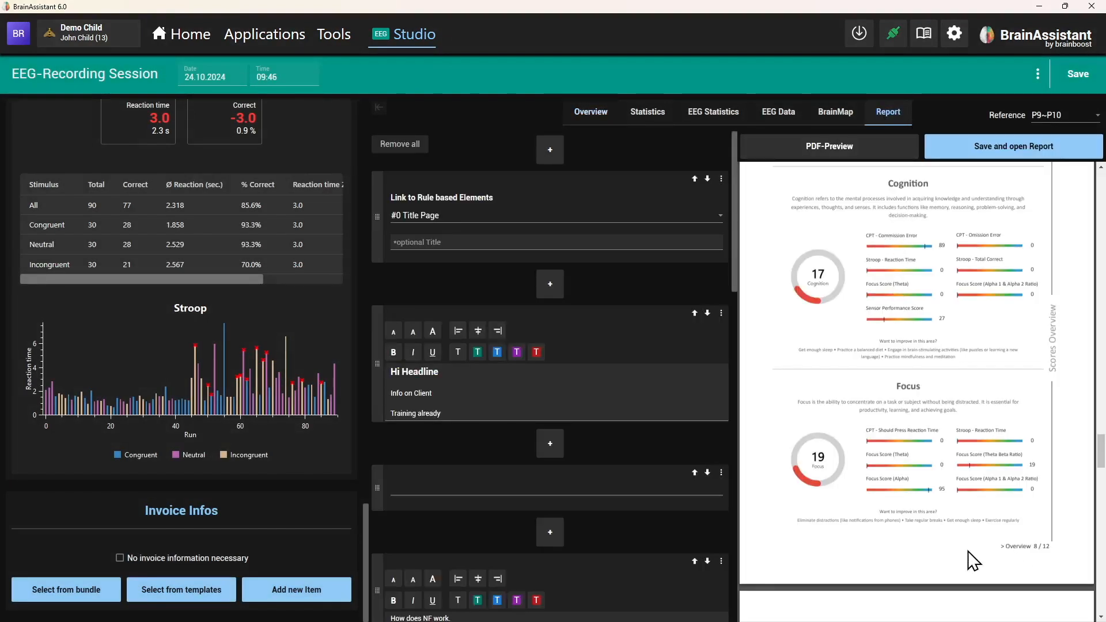
click(837, 148)
scroll(873, 323, down, 5)
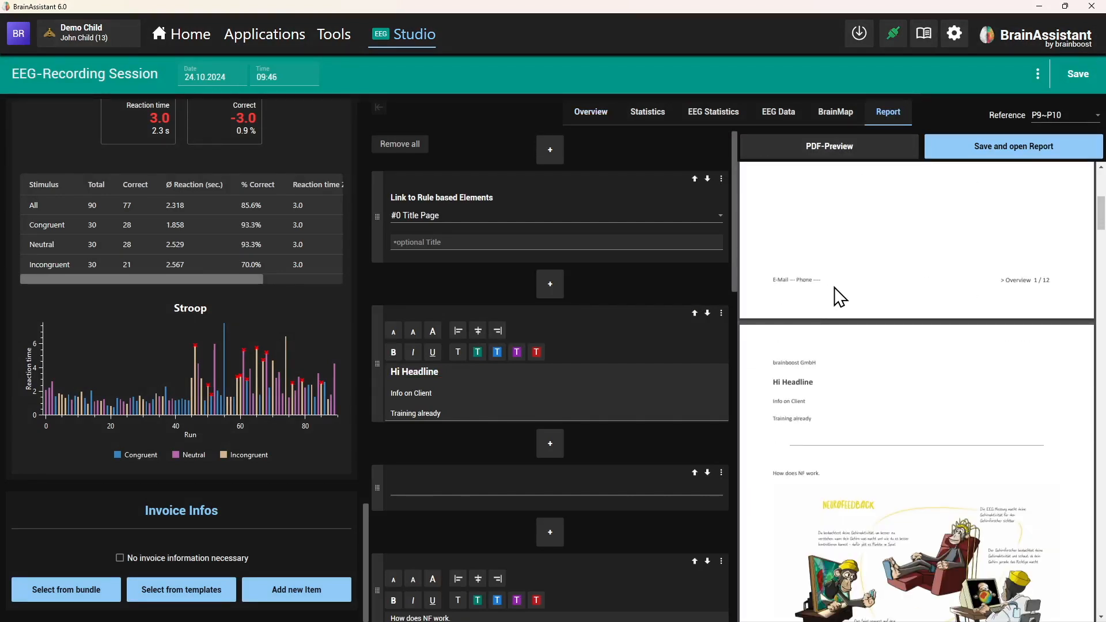
scroll(827, 369, down, 5)
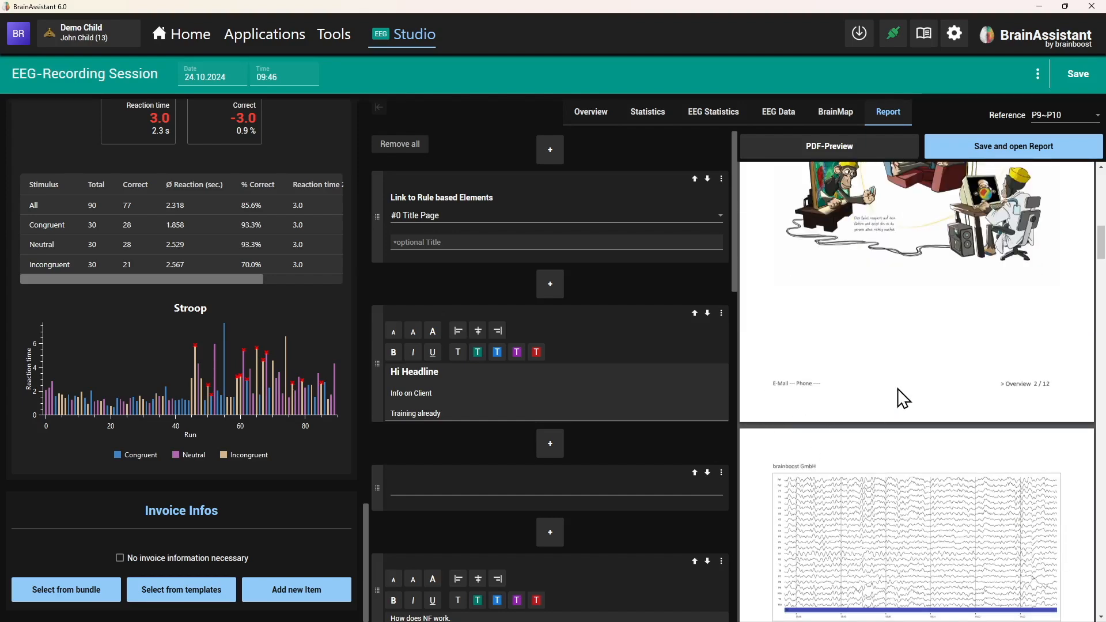
scroll(891, 404, up, 10)
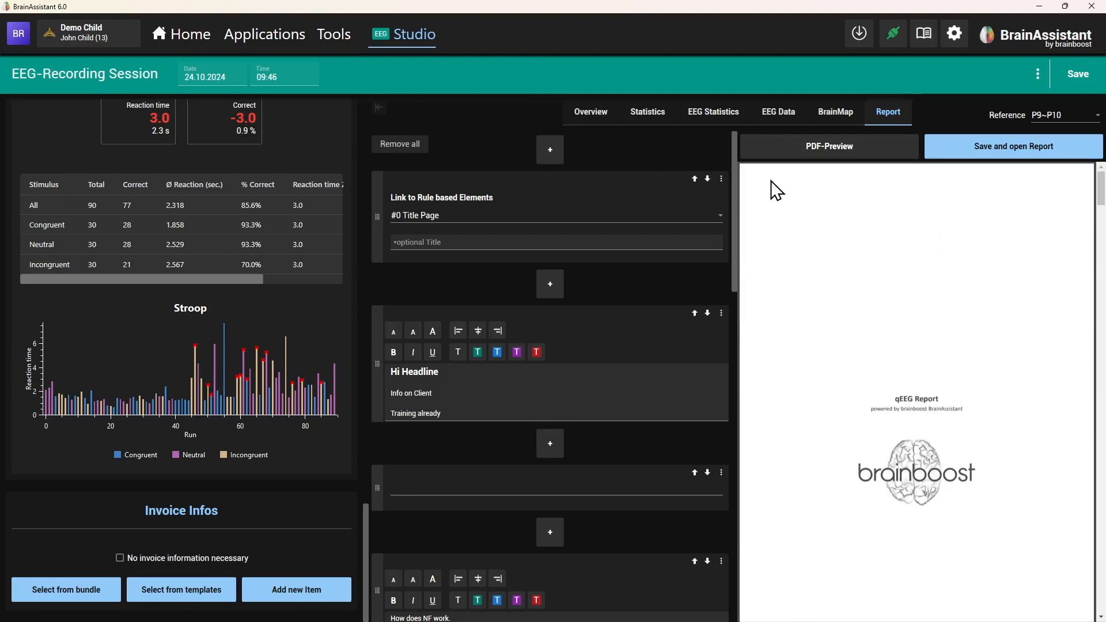
scroll(813, 231, down, 3)
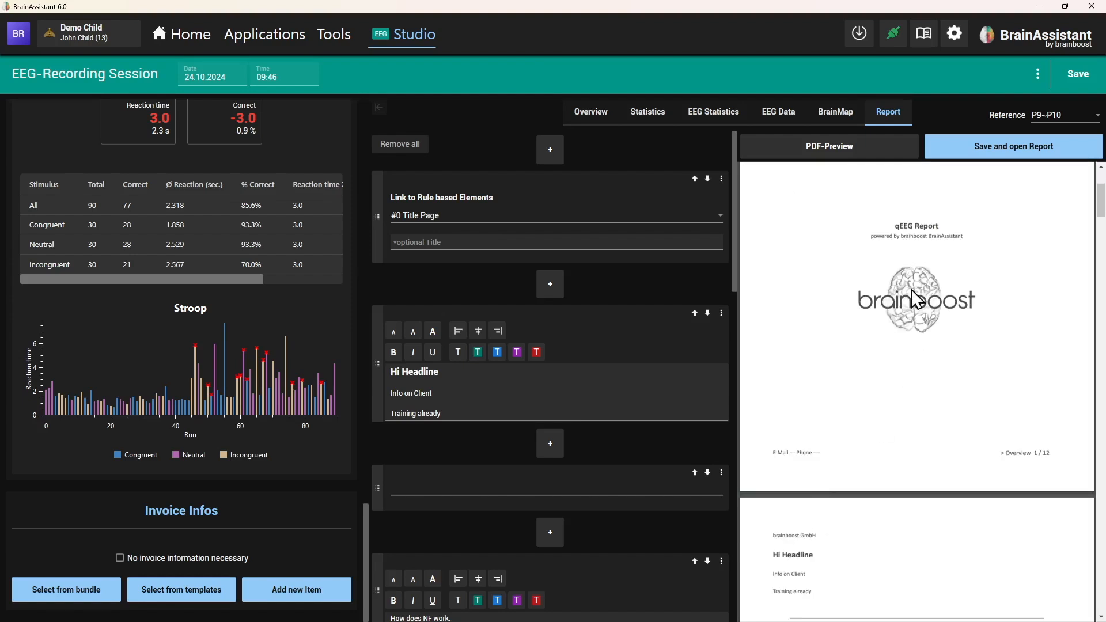
scroll(905, 291, up, 3)
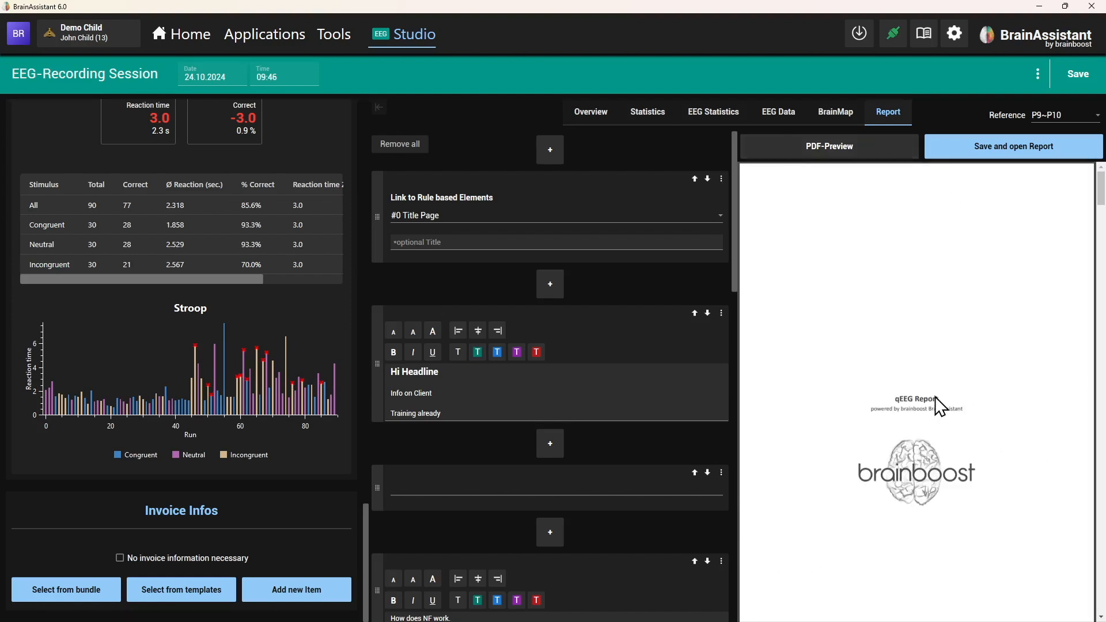
scroll(938, 402, down, 3)
scroll(935, 393, down, 2)
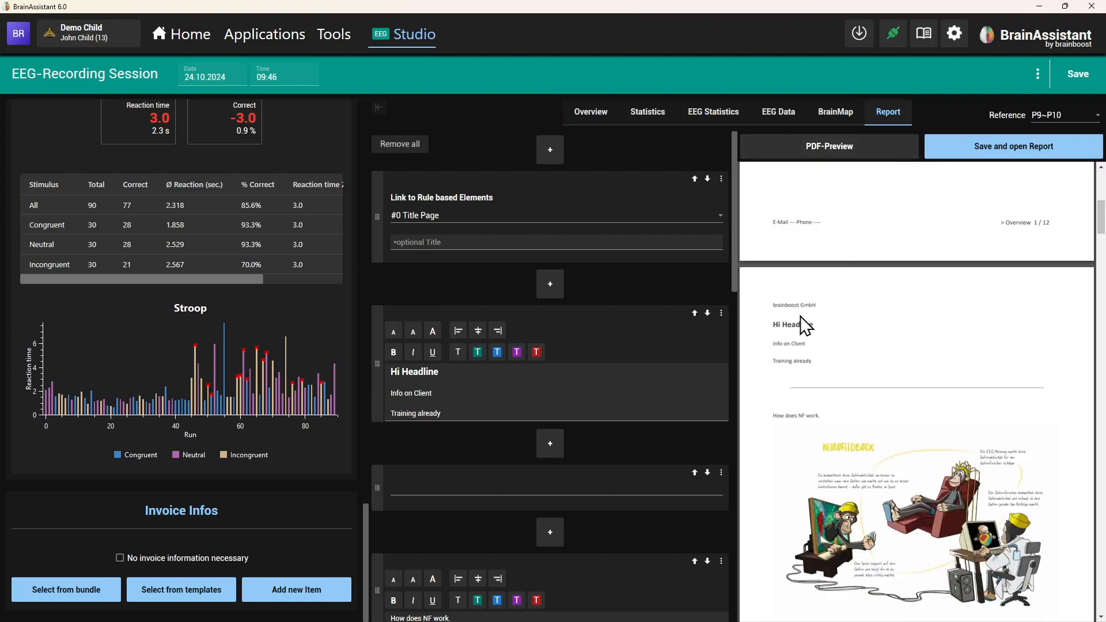
scroll(830, 346, down, 5)
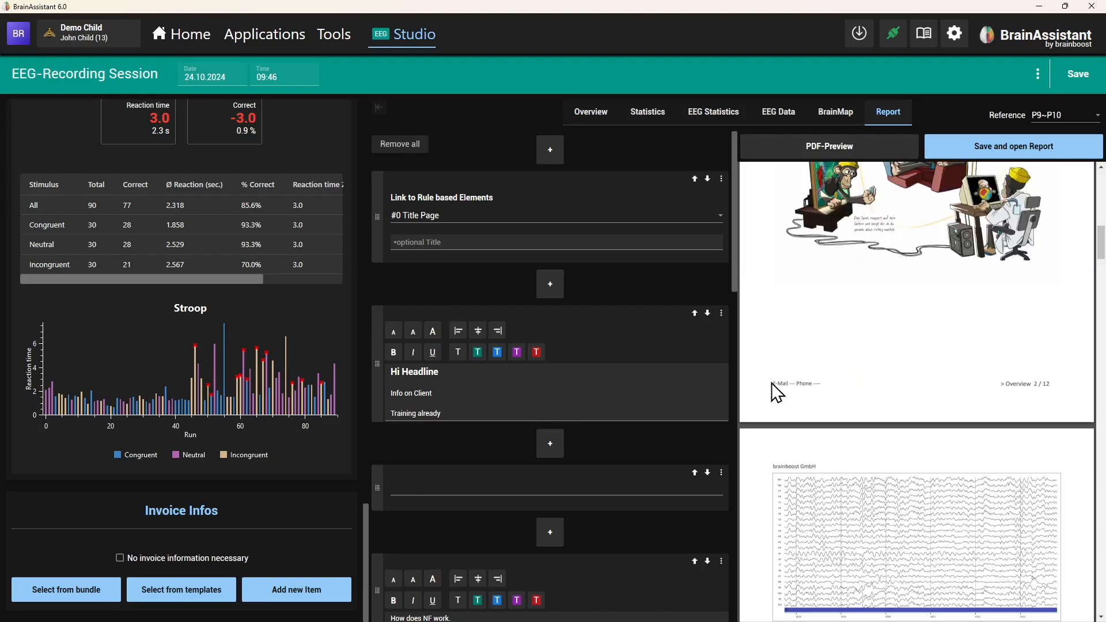
scroll(980, 432, down, 5)
scroll(939, 458, down, 10)
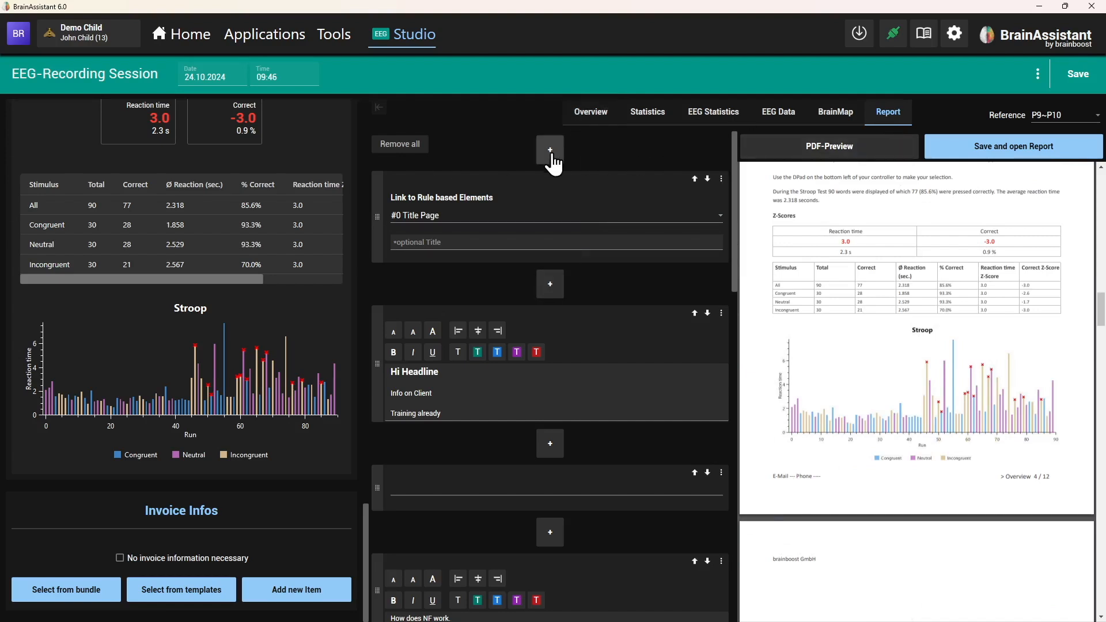
Step: Show the report templates offered for automatic report generation in the session overview again
click(580, 114)
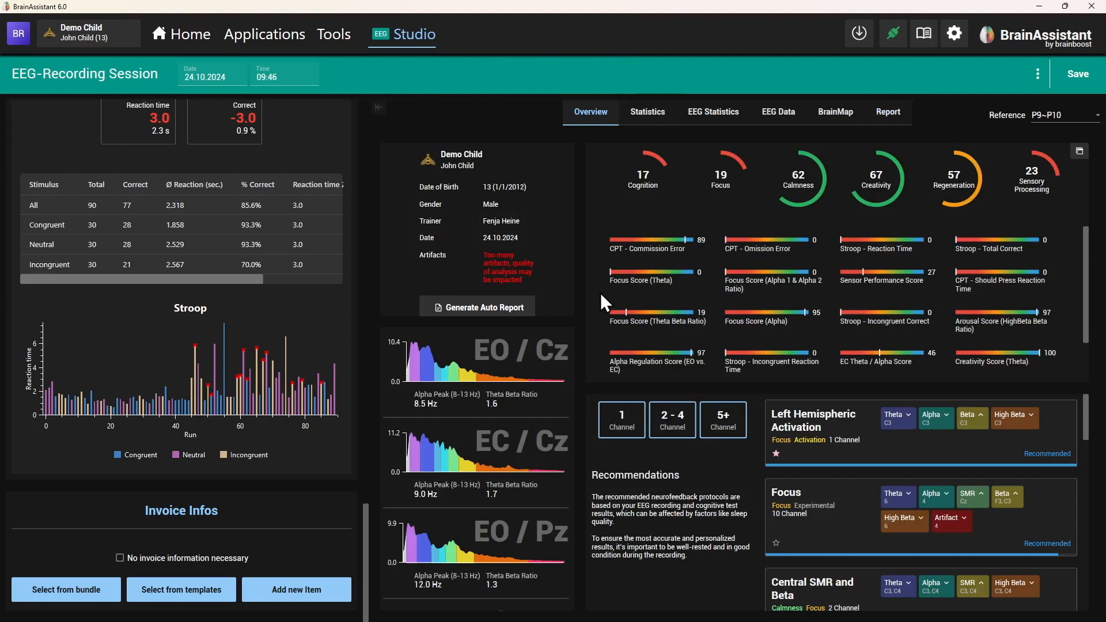
click(507, 310)
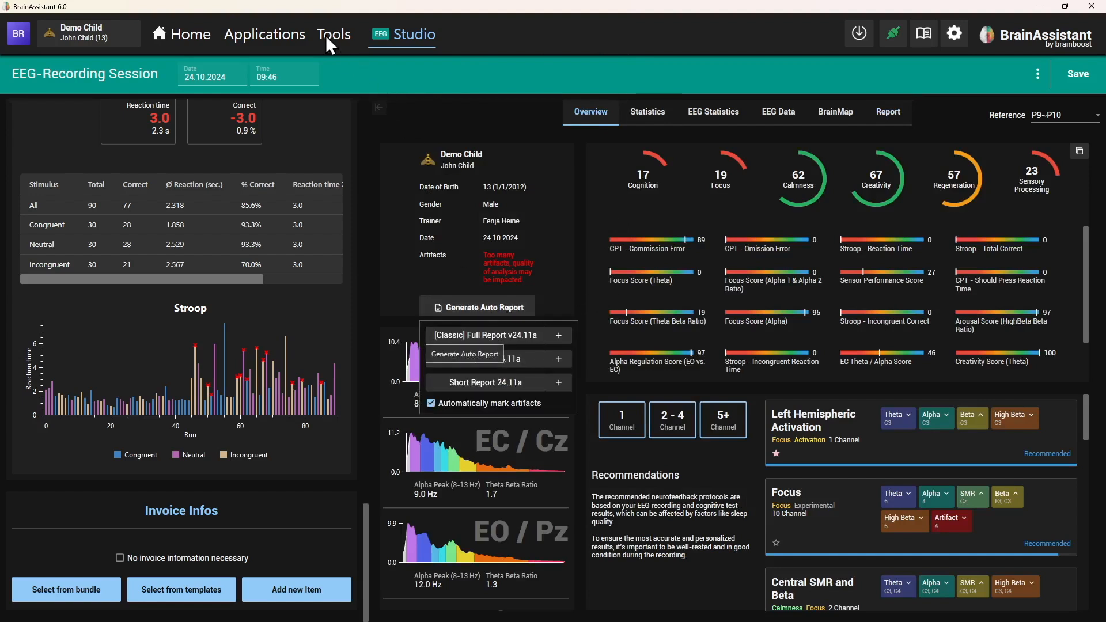
click(568, 156)
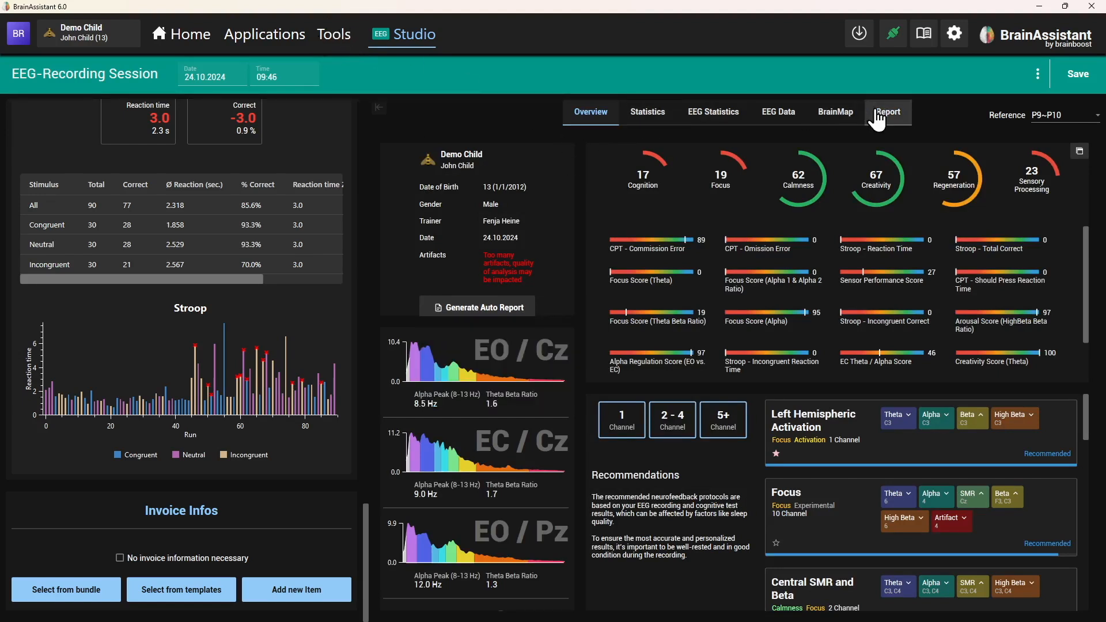
Step: Return to the report editor and examine the preview's headers and footers from page 4 back to page 2
click(894, 115)
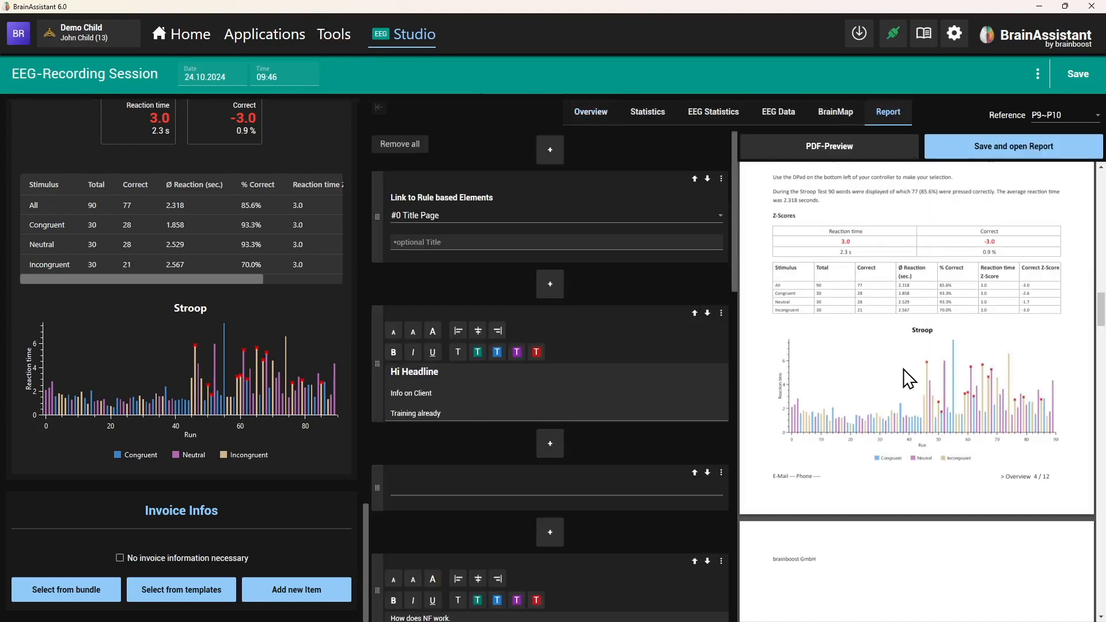
scroll(899, 380, up, 4)
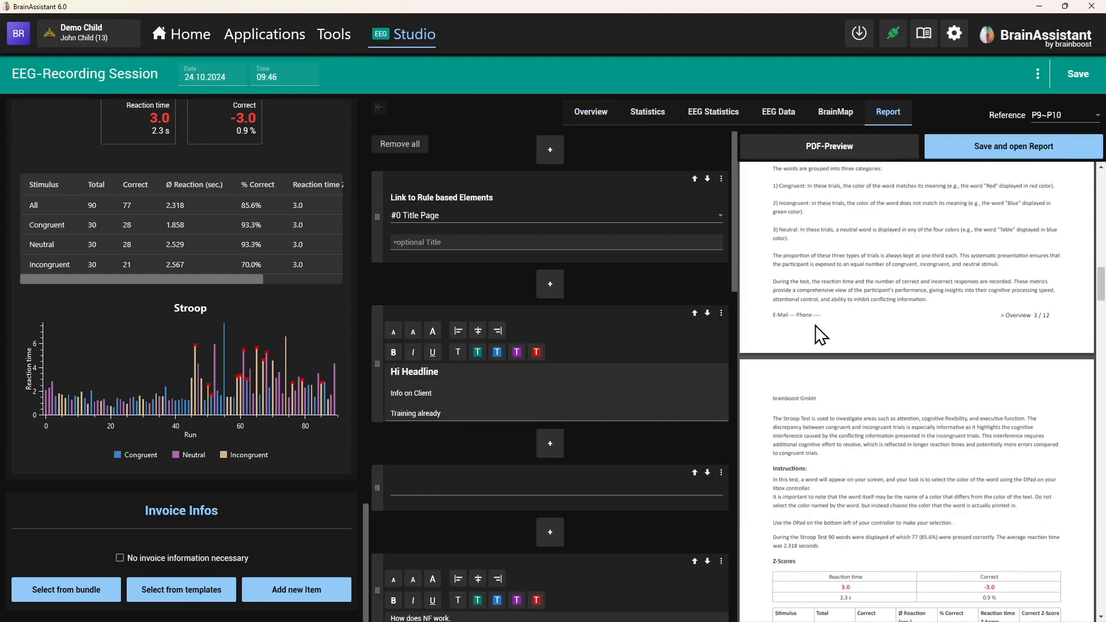
scroll(815, 326, up, 10)
scroll(814, 326, up, 6)
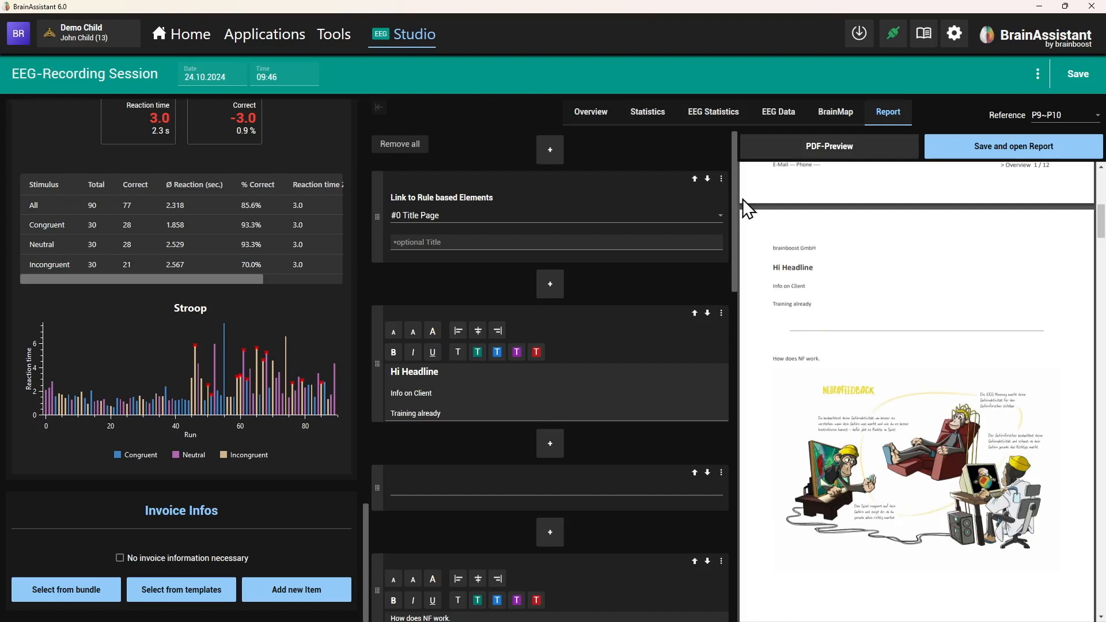
Step: In the document template, load bb Academy Logo.png as the right header image and Praxis Neurofeedback Logo.png as the left header image
click(335, 32)
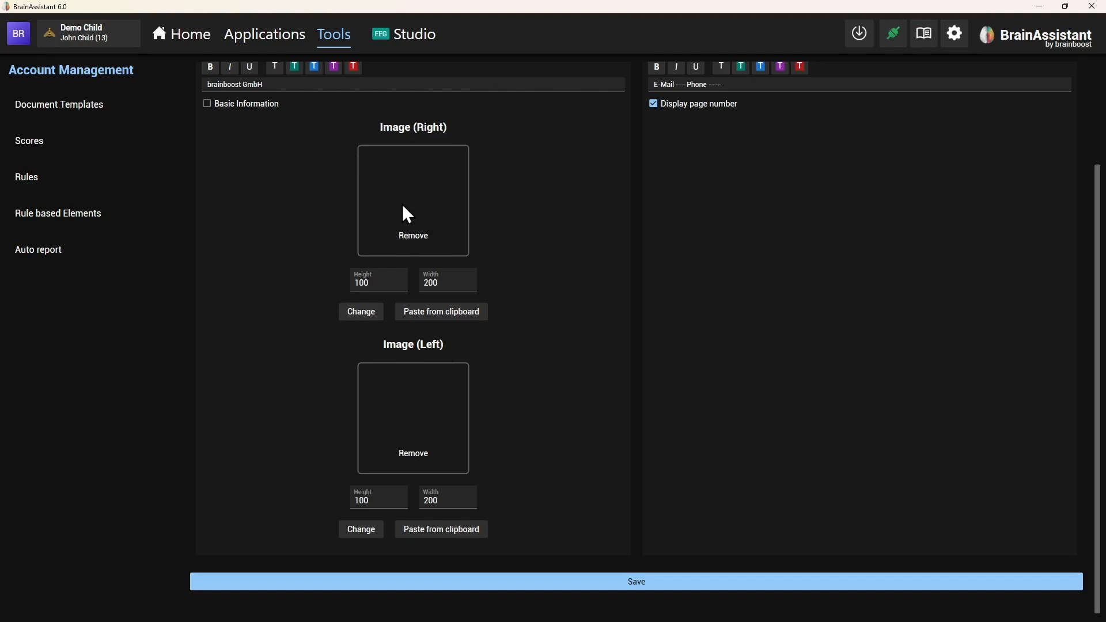
click(363, 312)
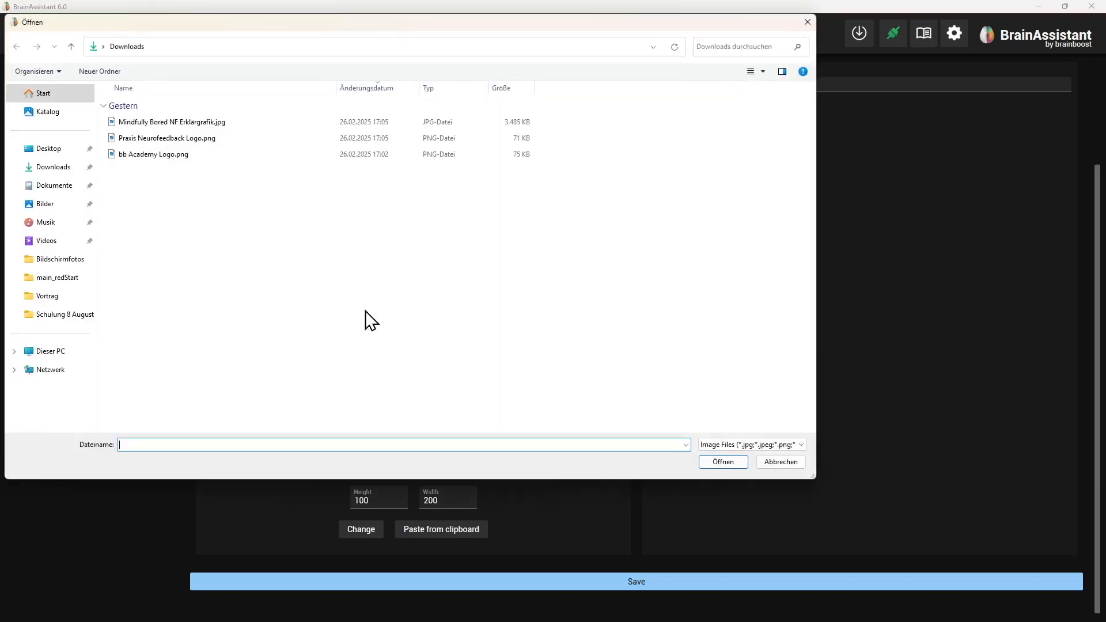
click(153, 154)
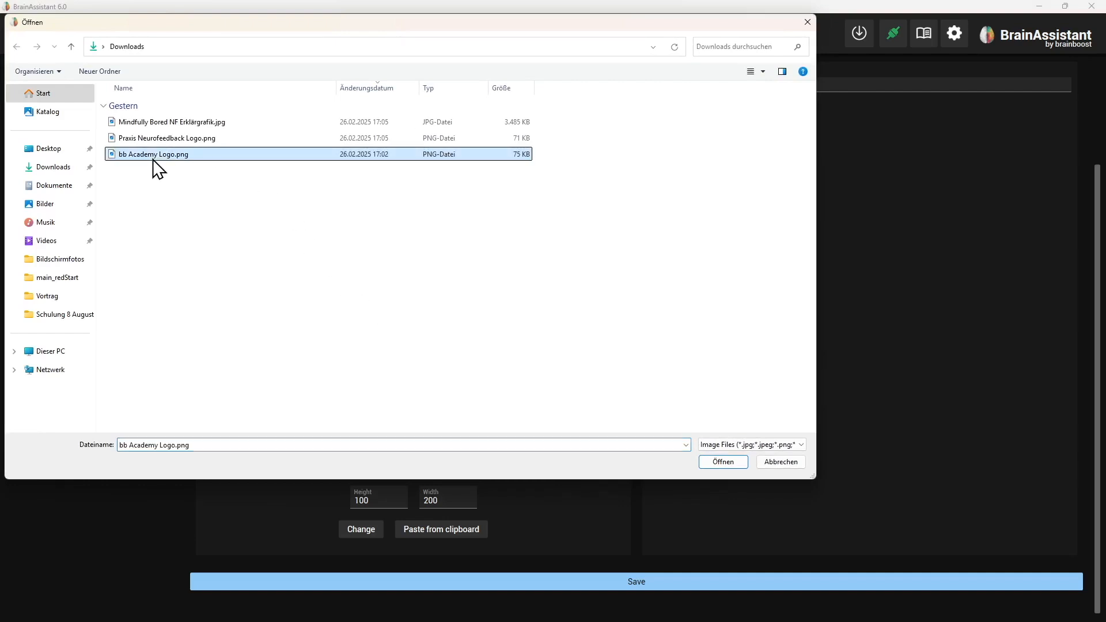
click(727, 465)
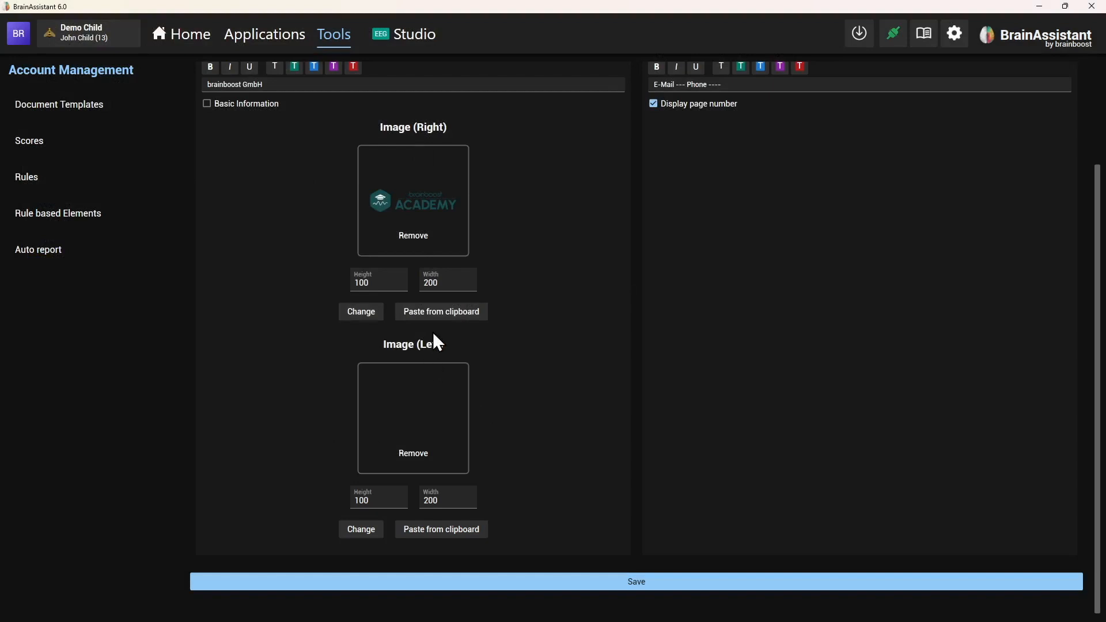
click(366, 529)
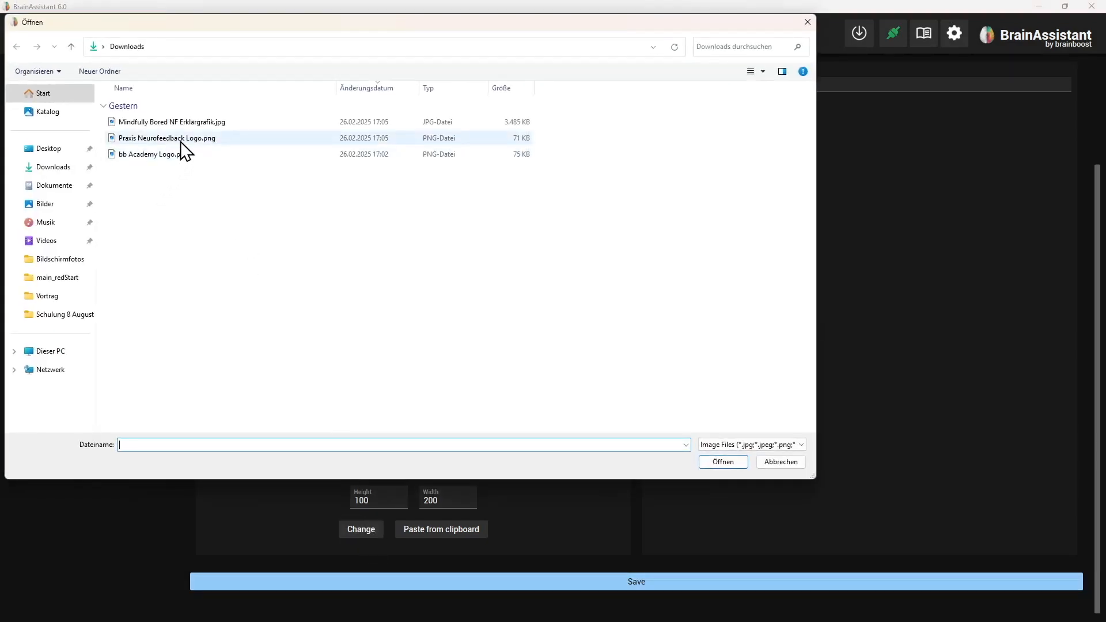
click(146, 140)
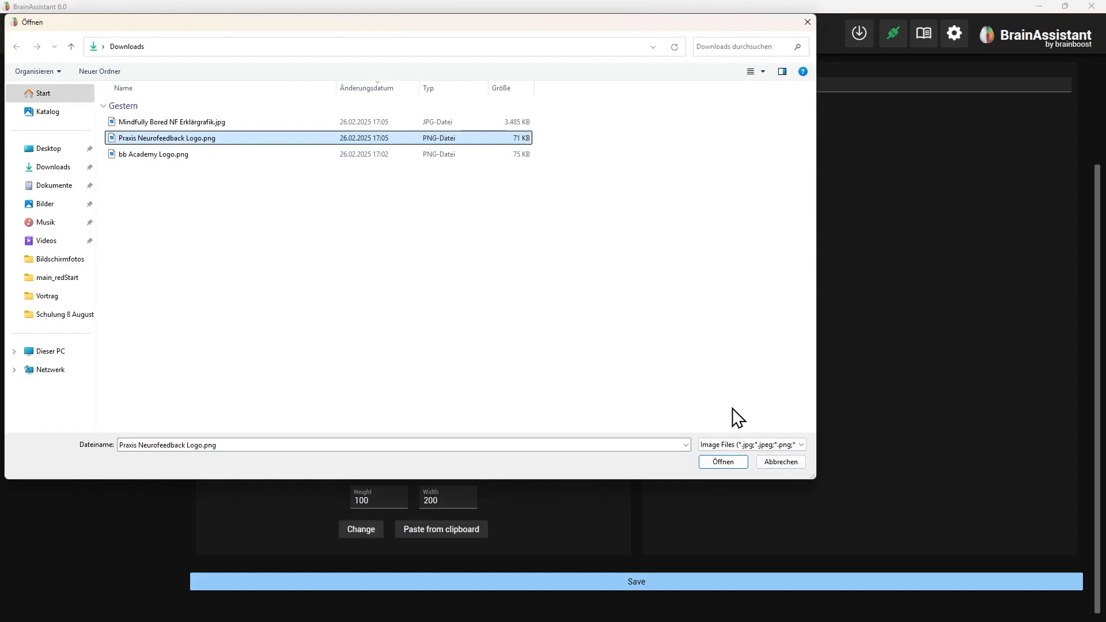
click(722, 461)
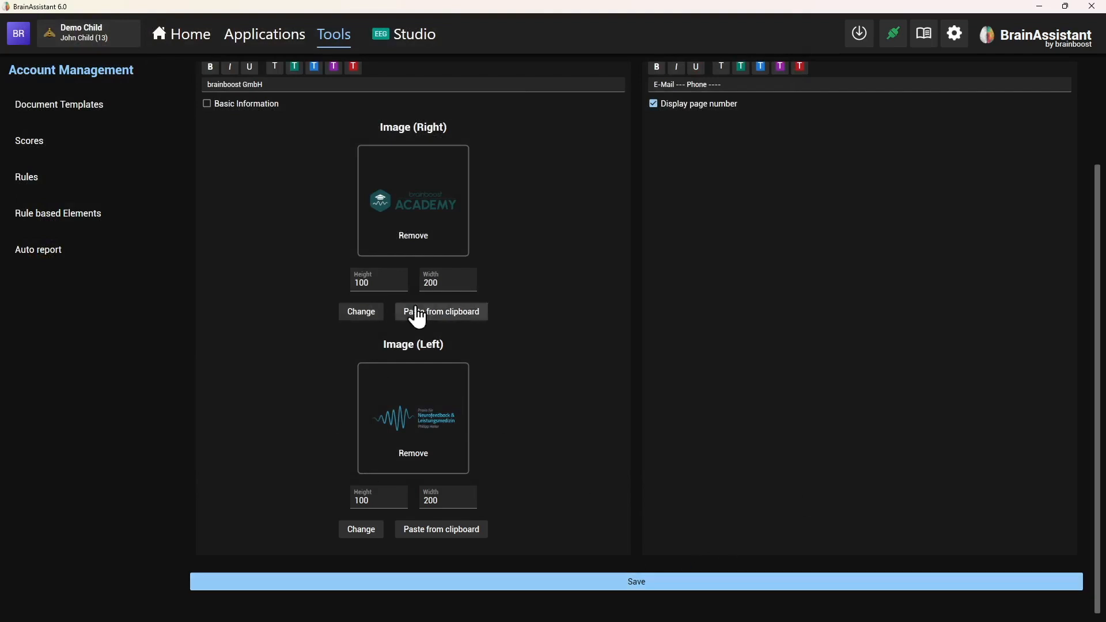
Step: Include the basic information in the document header and save the document template
scroll(262, 226, up, 3)
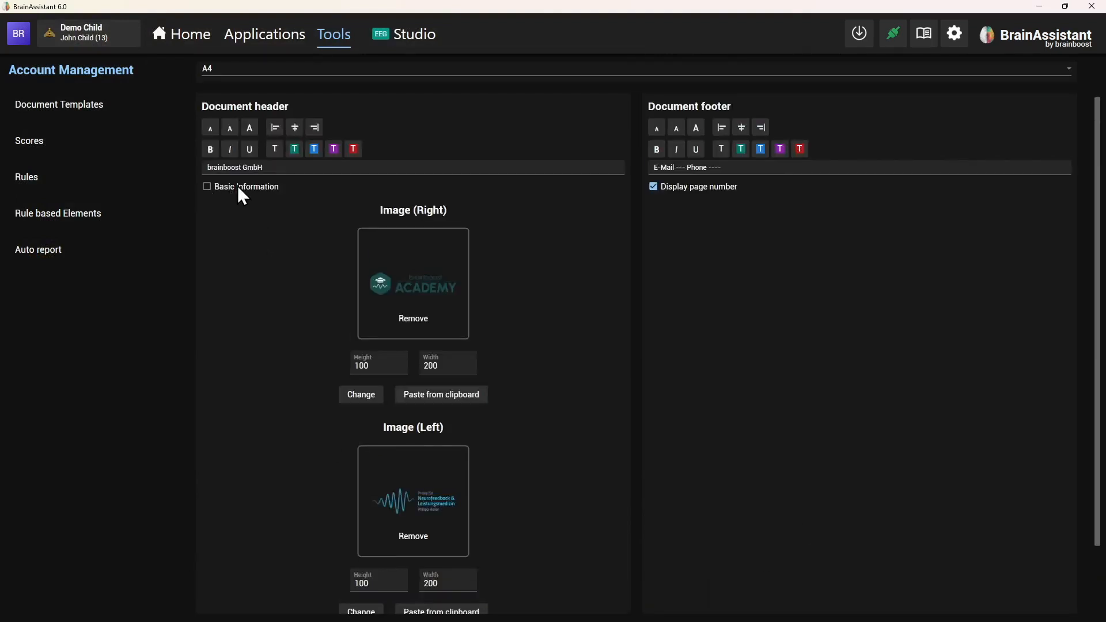
scroll(586, 455, down, 3)
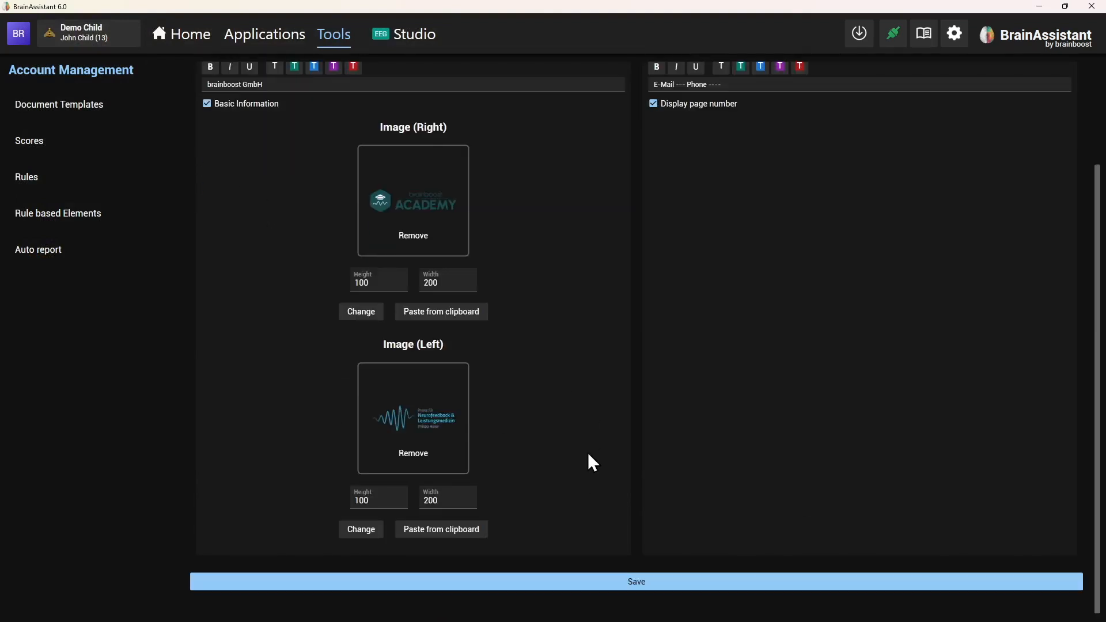
click(646, 585)
Step: Return to the session's report editor, regenerate the PDF preview and examine the branded header and footer on pages 1 and 2
click(418, 33)
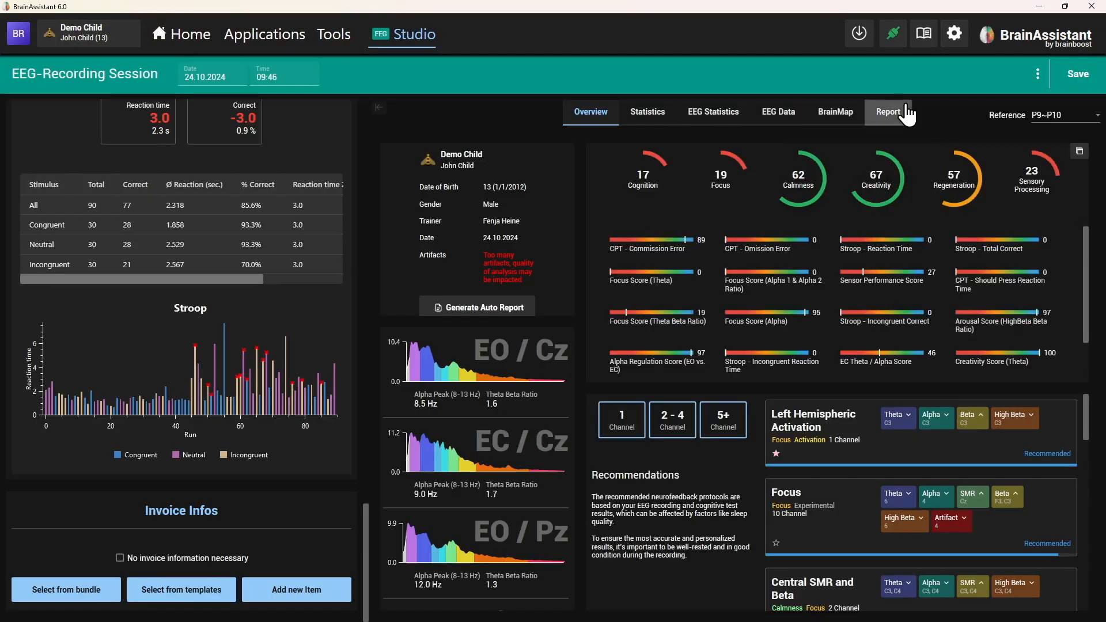
click(907, 115)
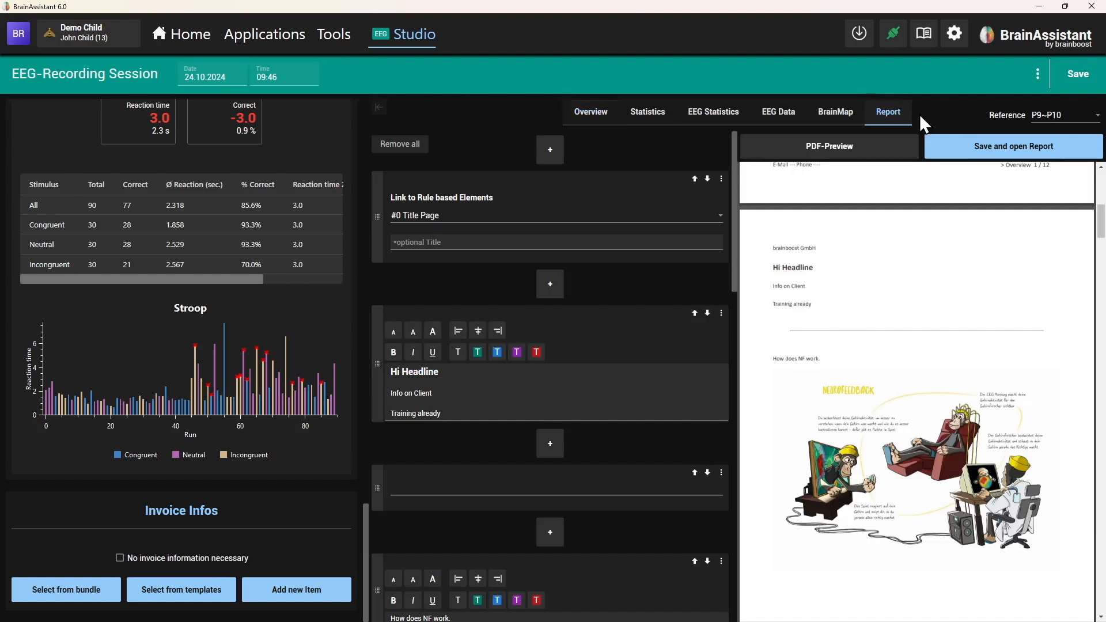
click(824, 149)
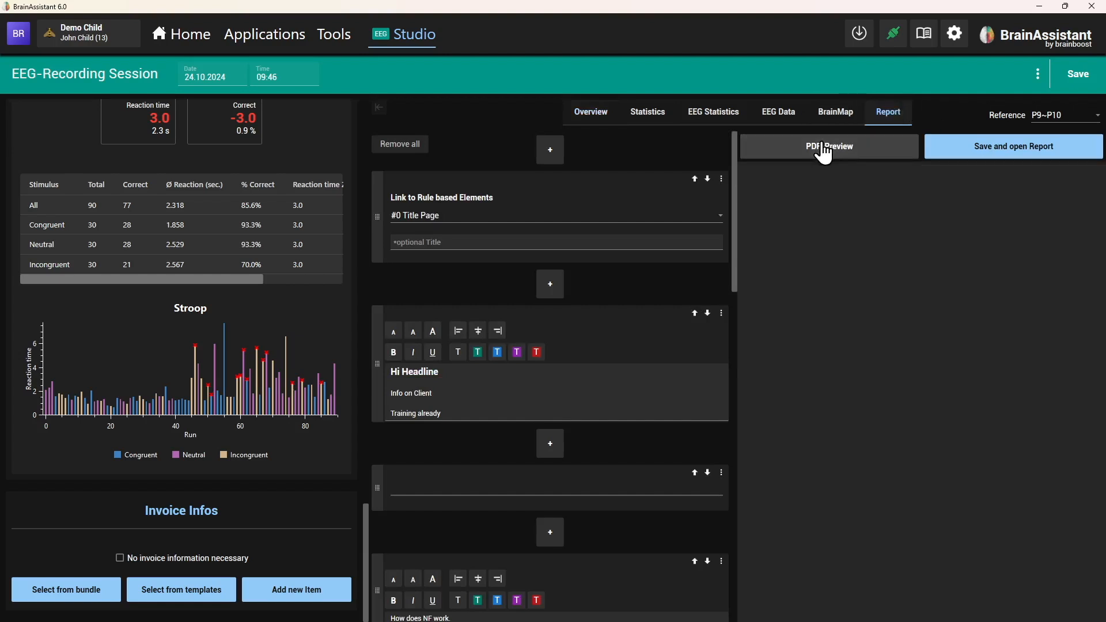
scroll(853, 334, up, 1)
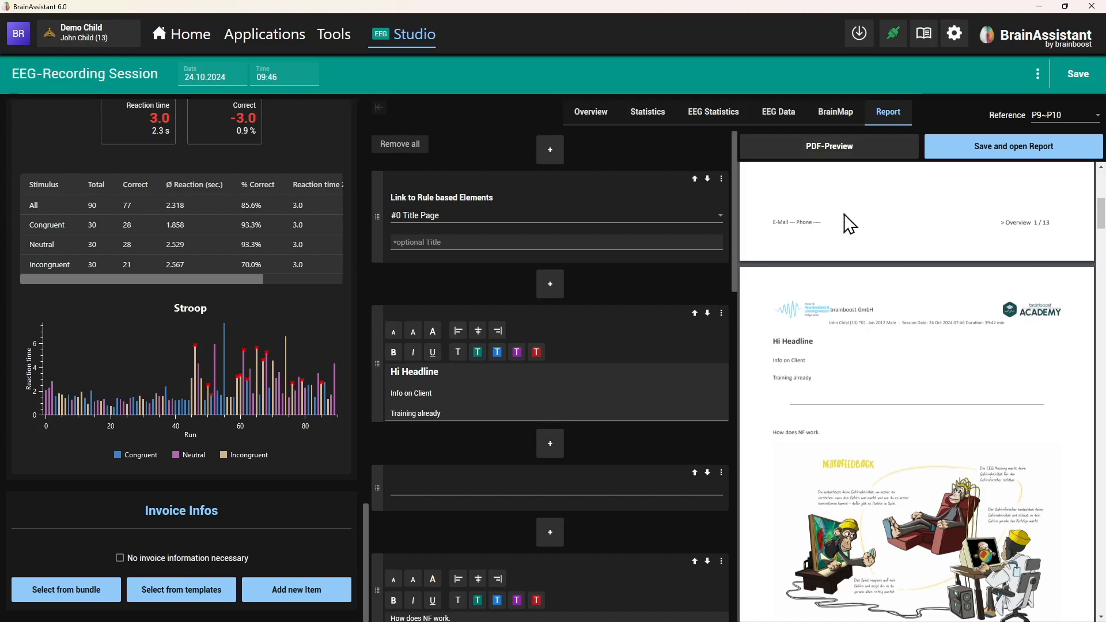
Step: In the document template, clear the header text and remove the left header image
click(336, 32)
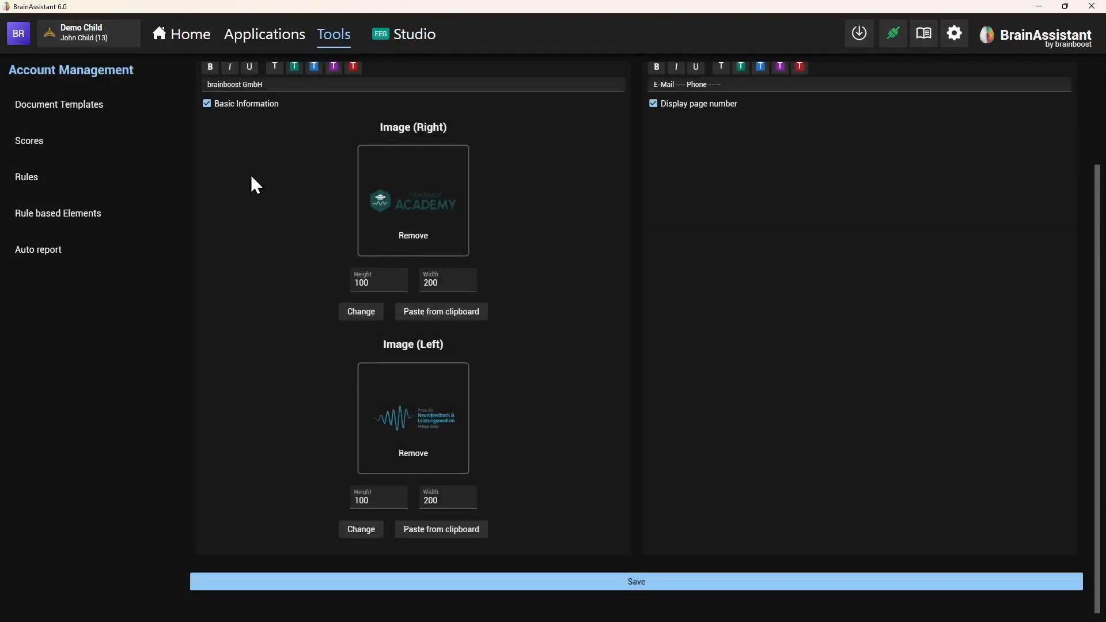
scroll(256, 185, up, 3)
click(251, 185)
click(251, 185)
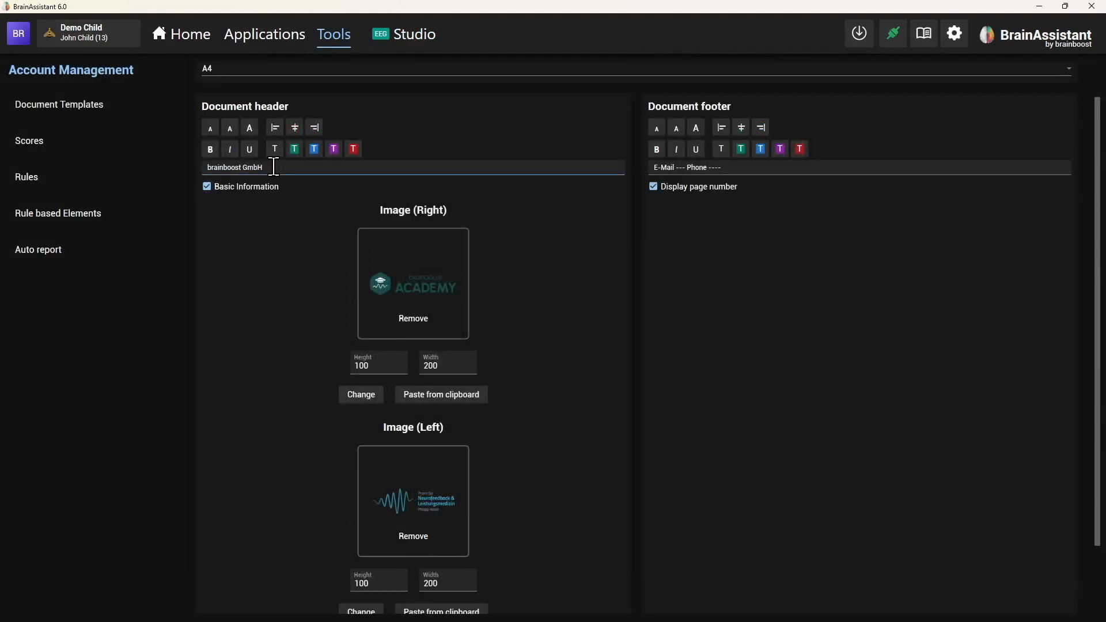
drag(273, 167, 198, 167)
key(BackSpace)
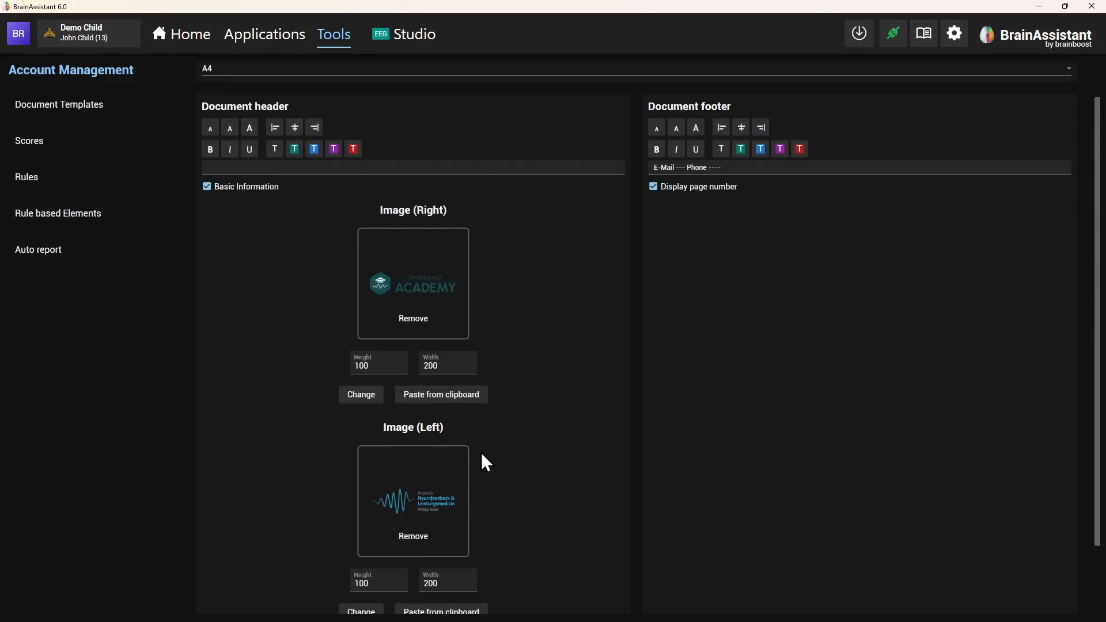
click(414, 539)
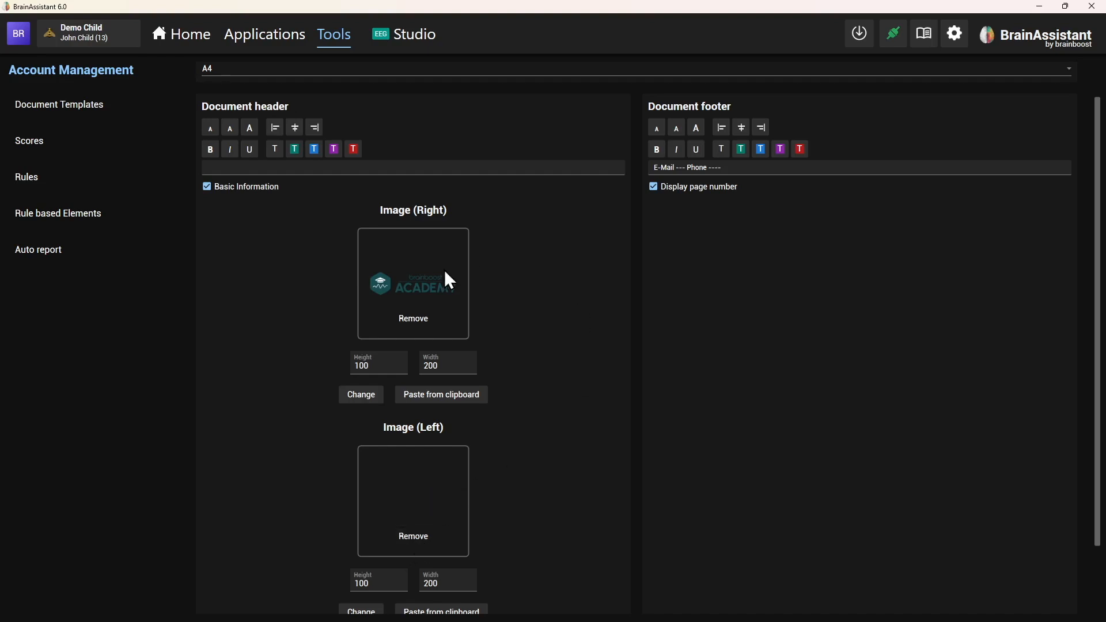
scroll(634, 397, down, 2)
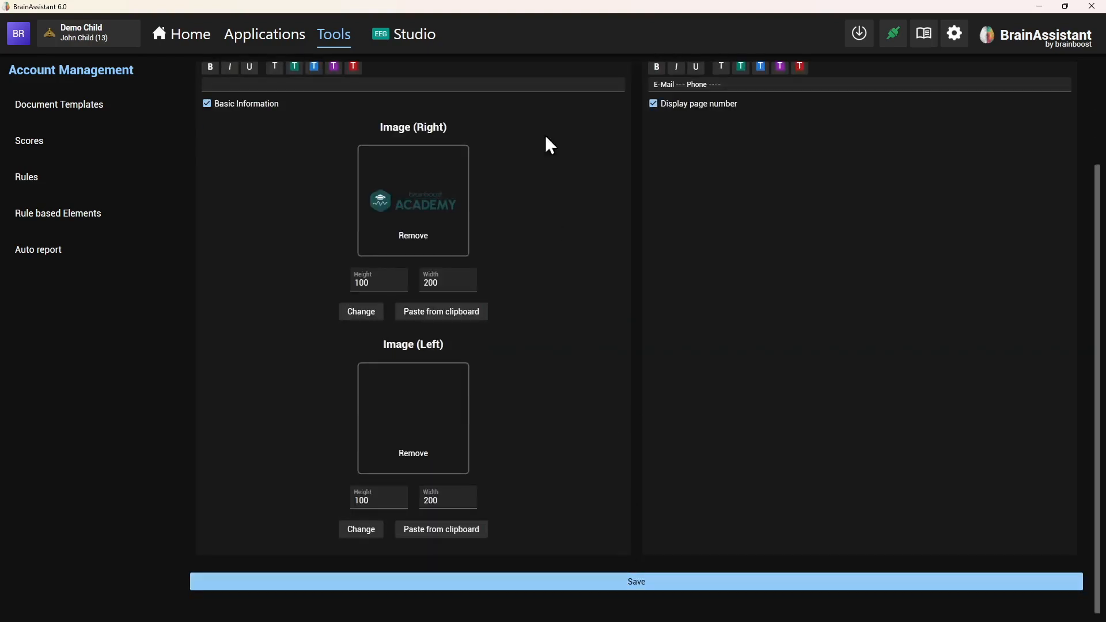
Step: Regenerate the session report's PDF preview and examine the headers and footers across its pages, ending back at the title page
click(421, 29)
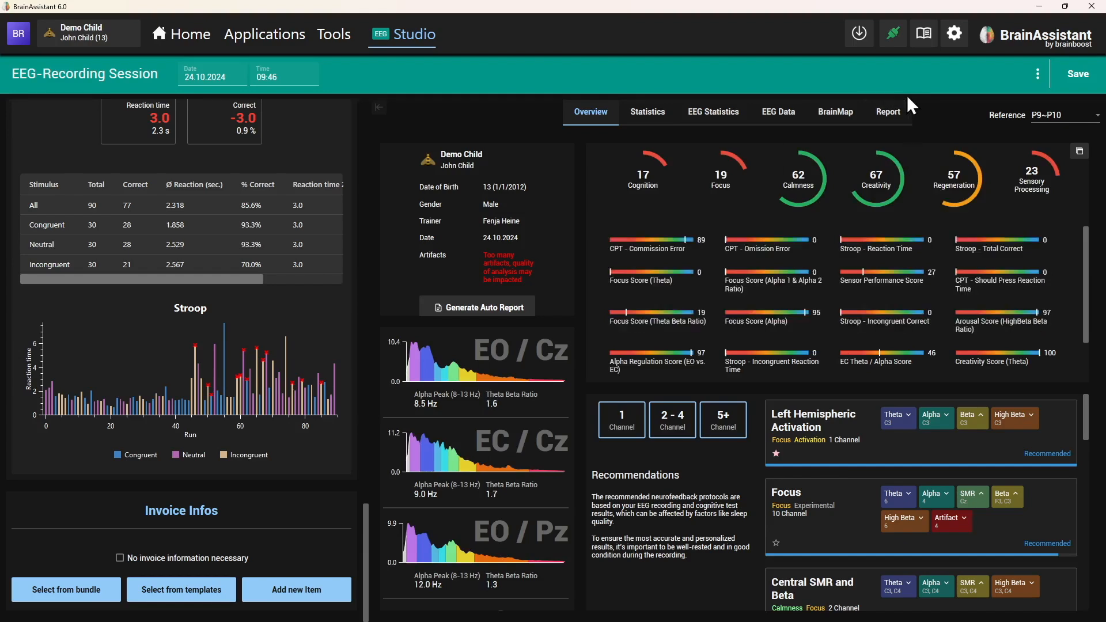
click(888, 111)
click(818, 146)
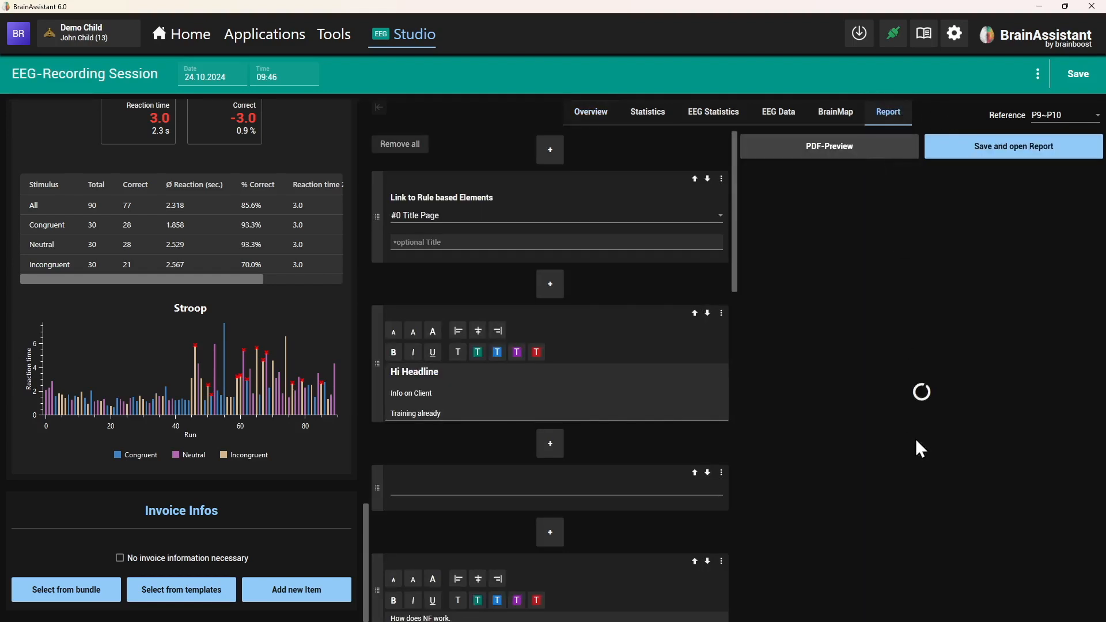
scroll(920, 449, down, 5)
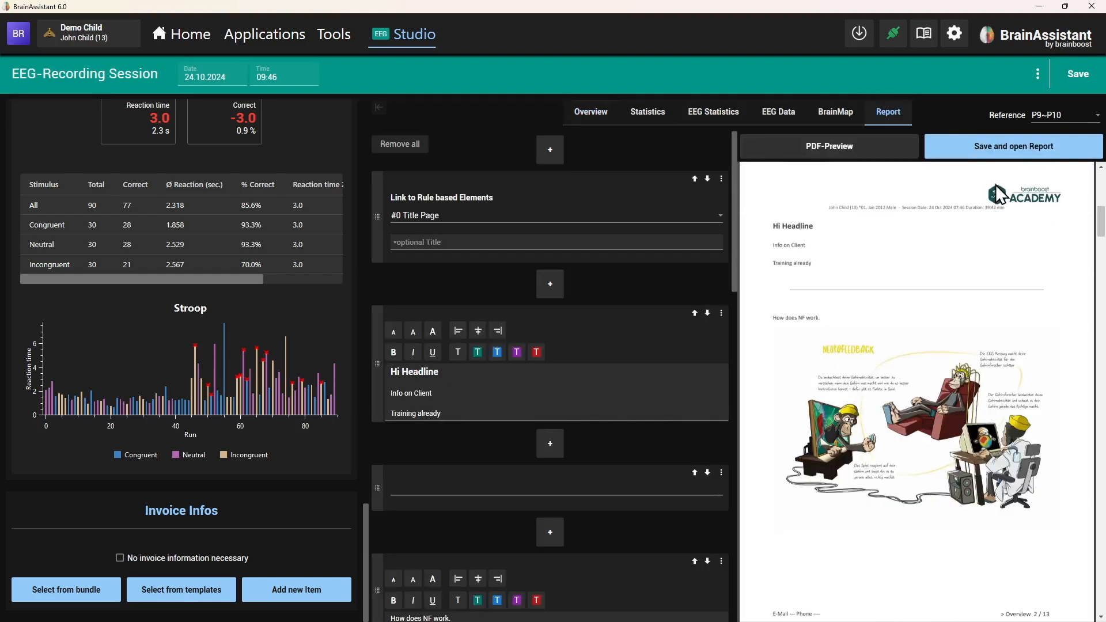
scroll(911, 447, down, 4)
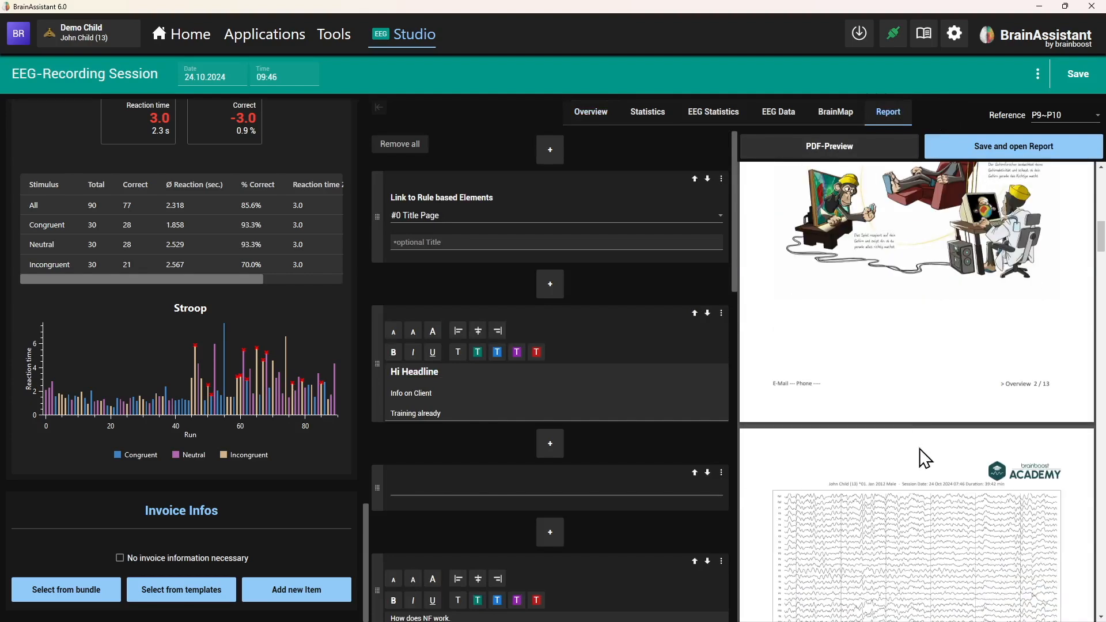
scroll(890, 481, down, 5)
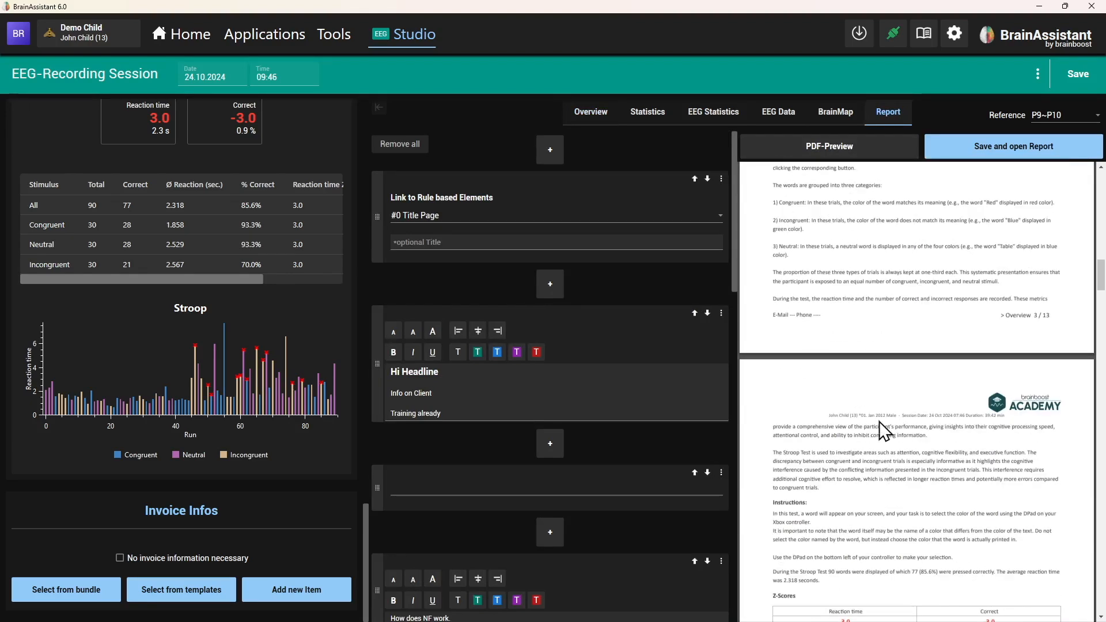
scroll(842, 417, down, 2)
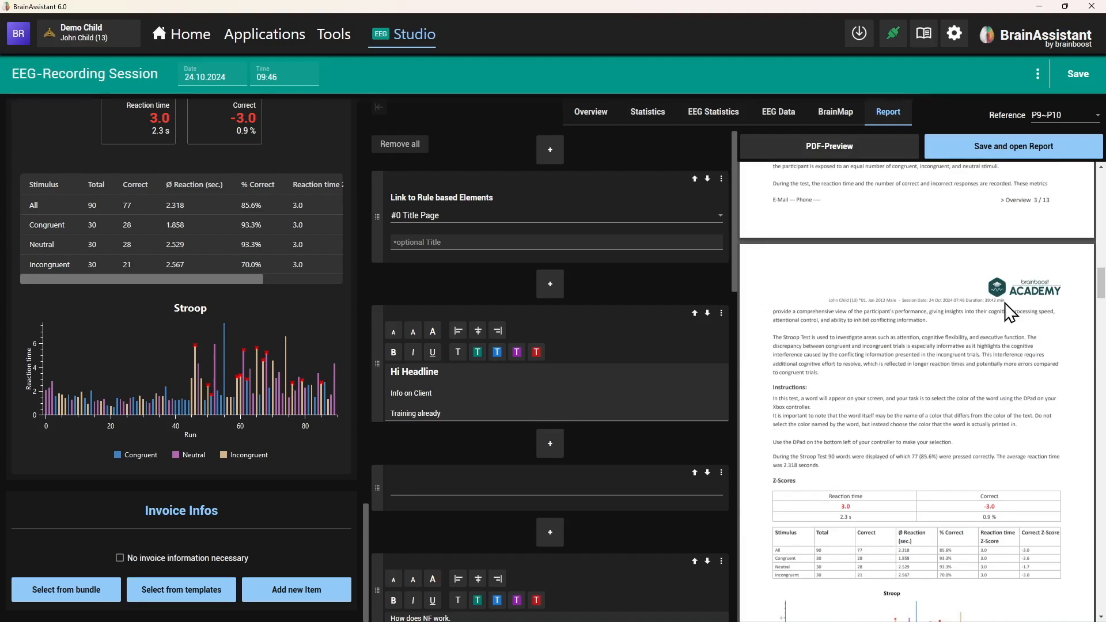
scroll(1005, 304, down, 10)
scroll(1002, 305, up, 11)
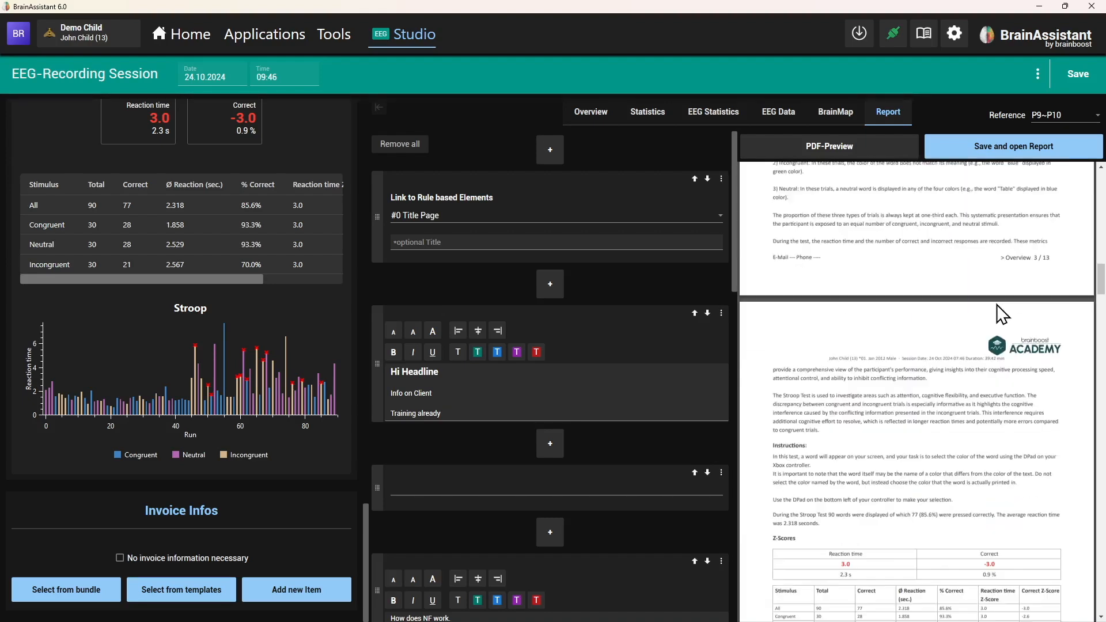
scroll(1002, 314, up, 10)
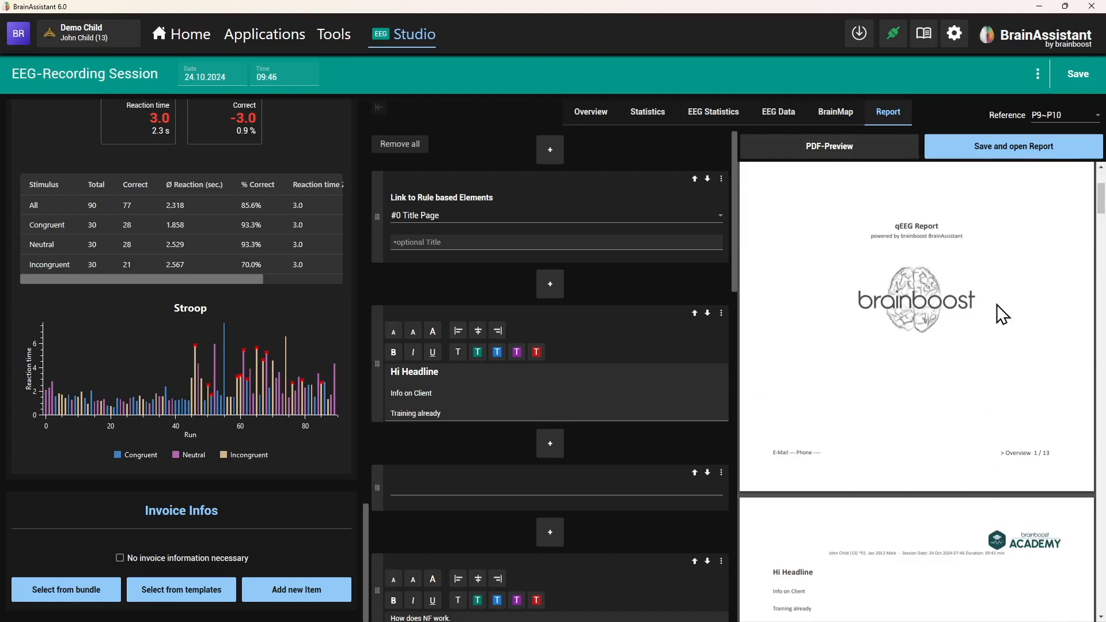
Step: Return to the document template and review the footer's contact text and page number option
click(330, 42)
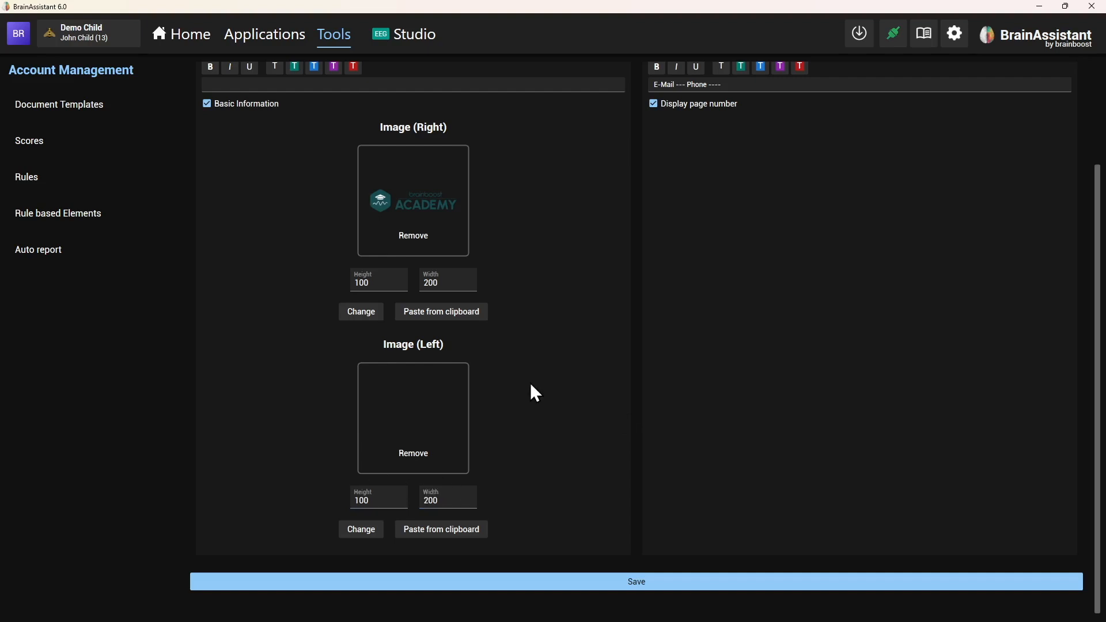
scroll(611, 369, up, 3)
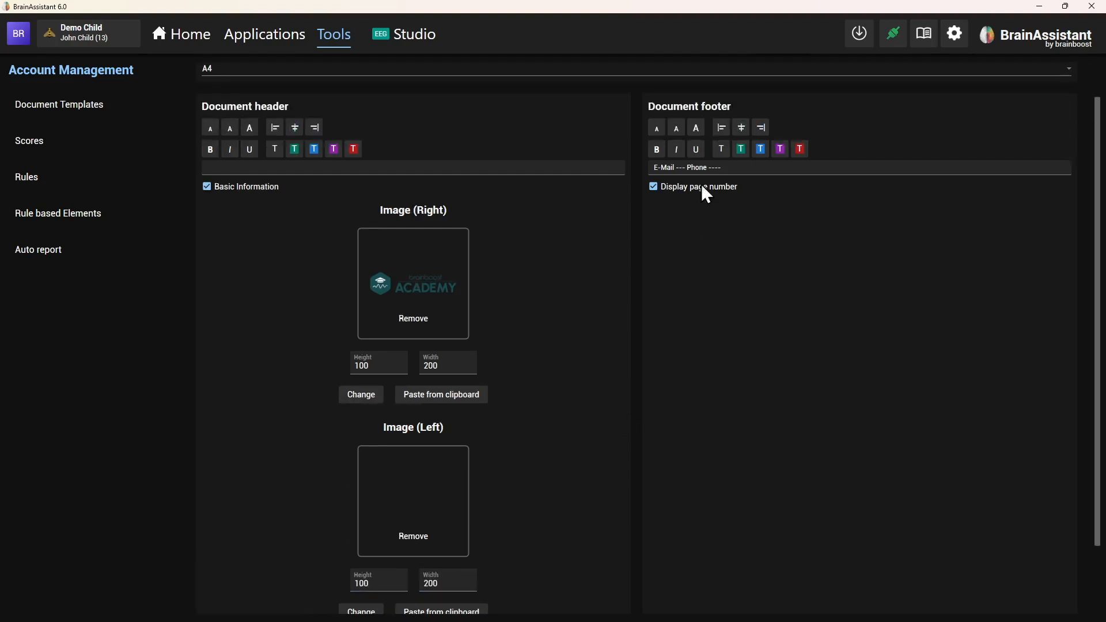
drag(736, 167, 677, 167)
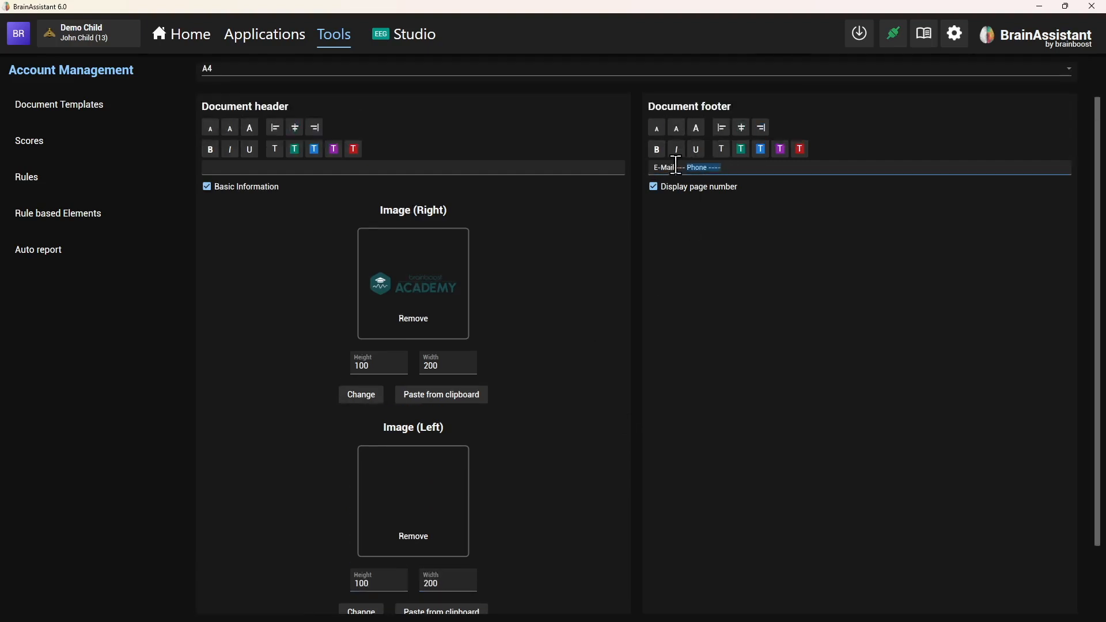
click(744, 304)
scroll(569, 335, up, 1)
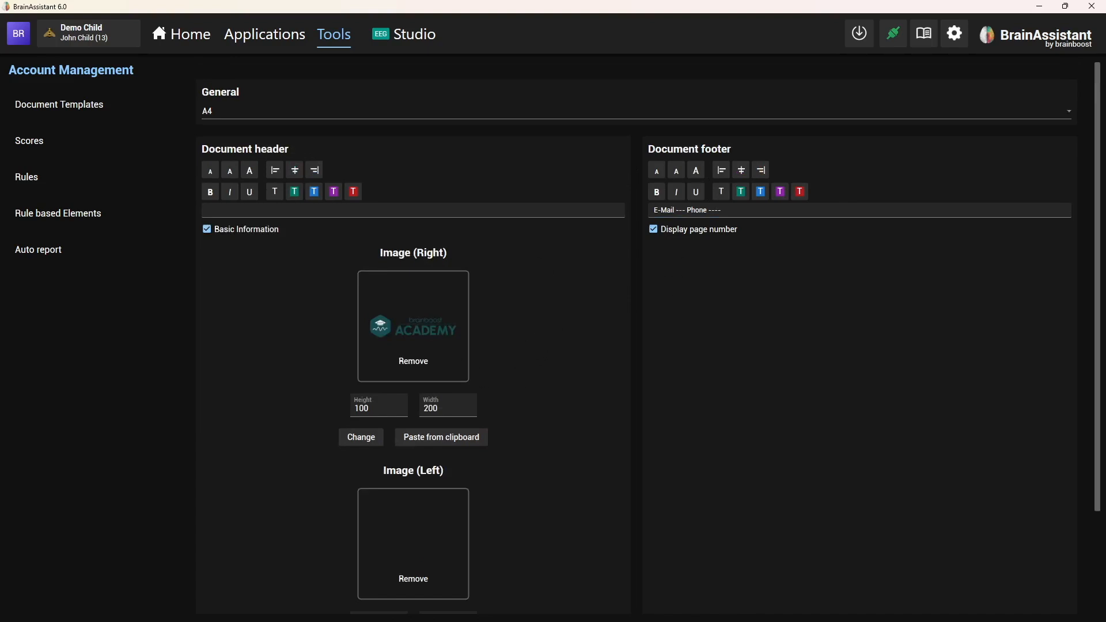
Step: Switch to the webinar PDF in the browser and present it full screen from page 9 to the report elements slide on page 12
key(alt+Tab)
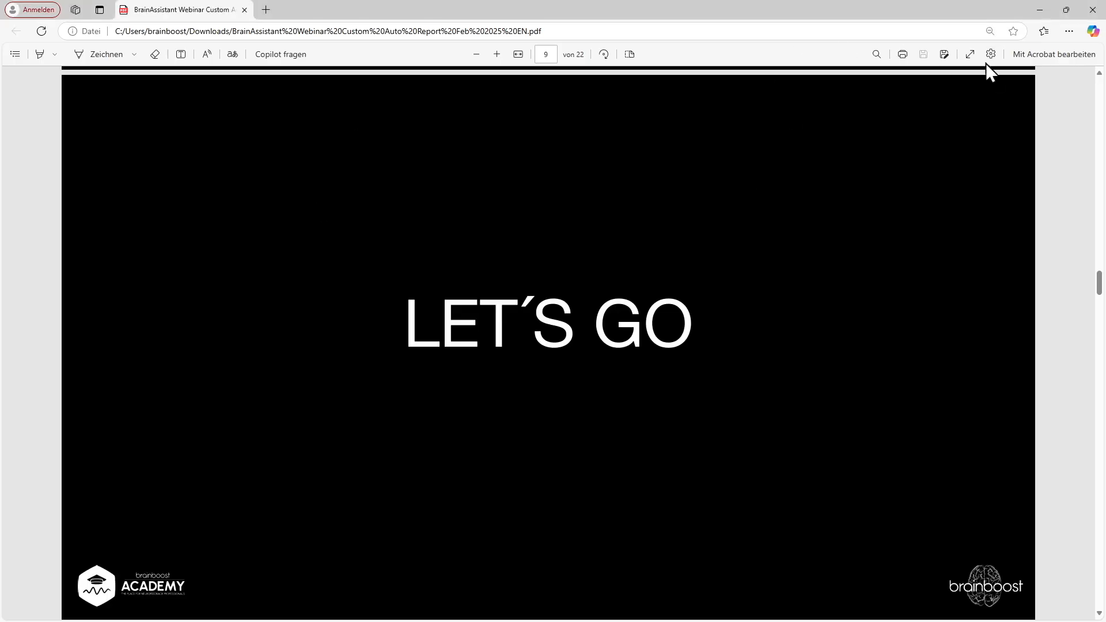
click(972, 55)
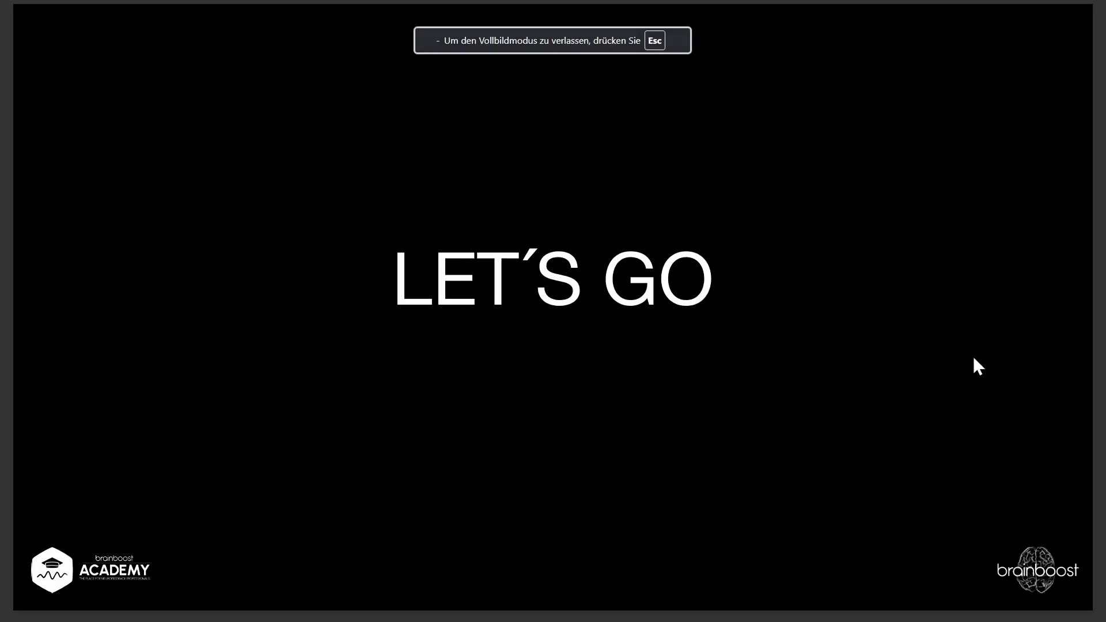
key(Right)
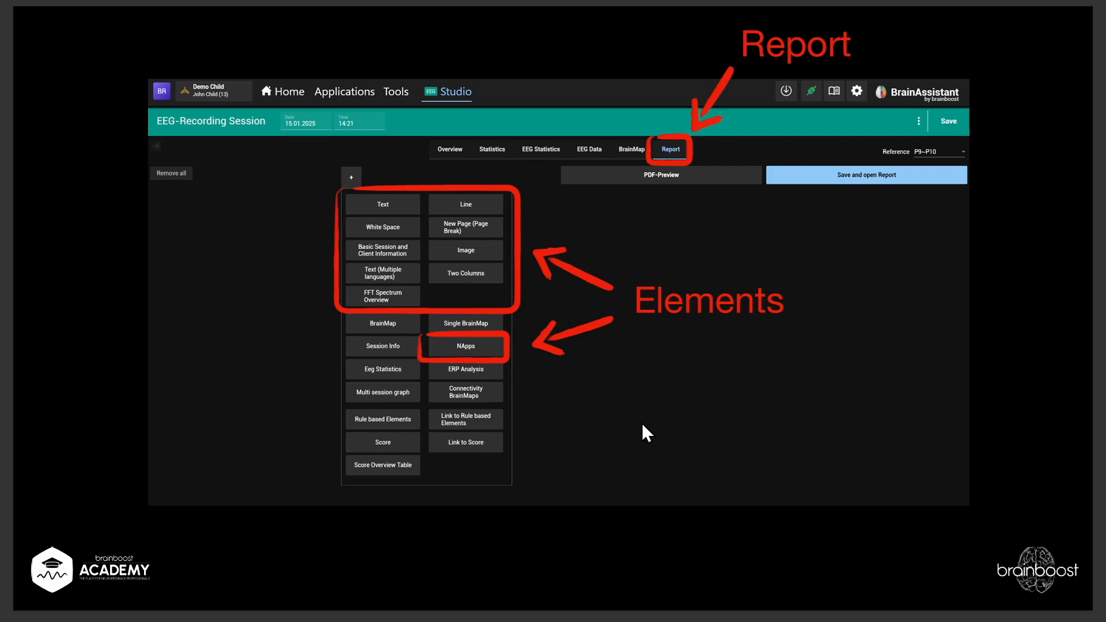
key(Escape)
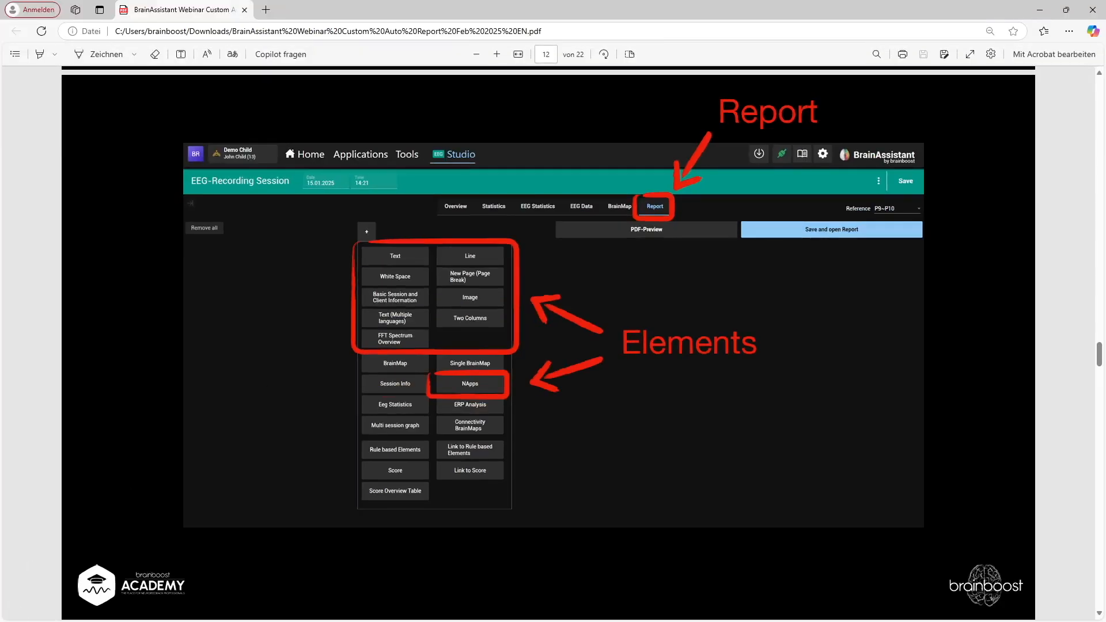
Step: Switch back to BrainAssistant and remove all elements from the session's report
key(alt+Tab)
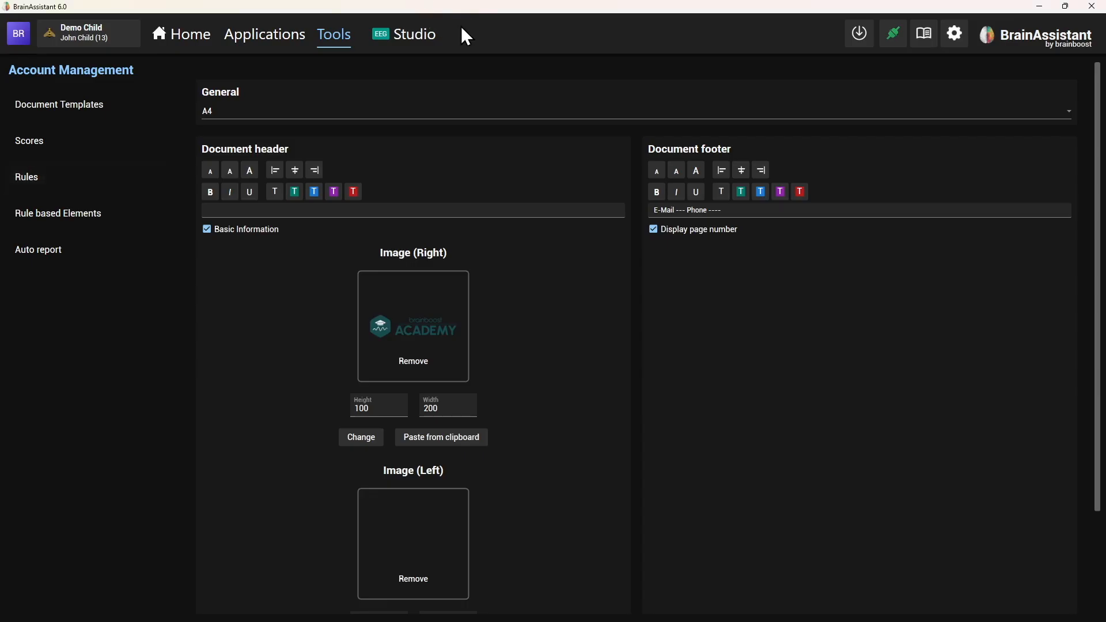
click(411, 43)
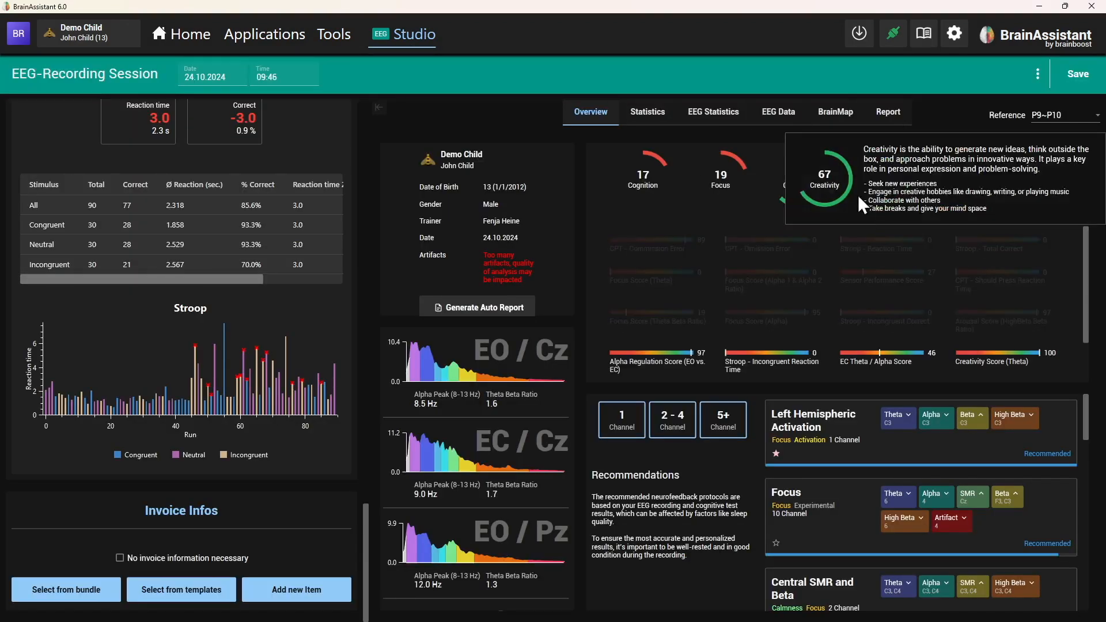
click(889, 115)
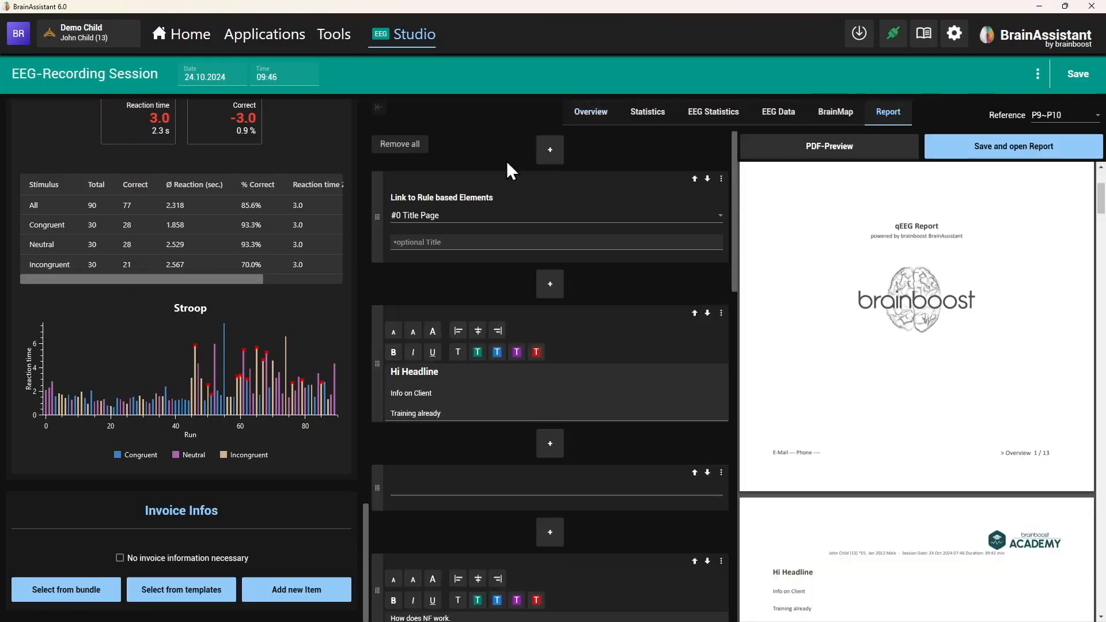
click(398, 144)
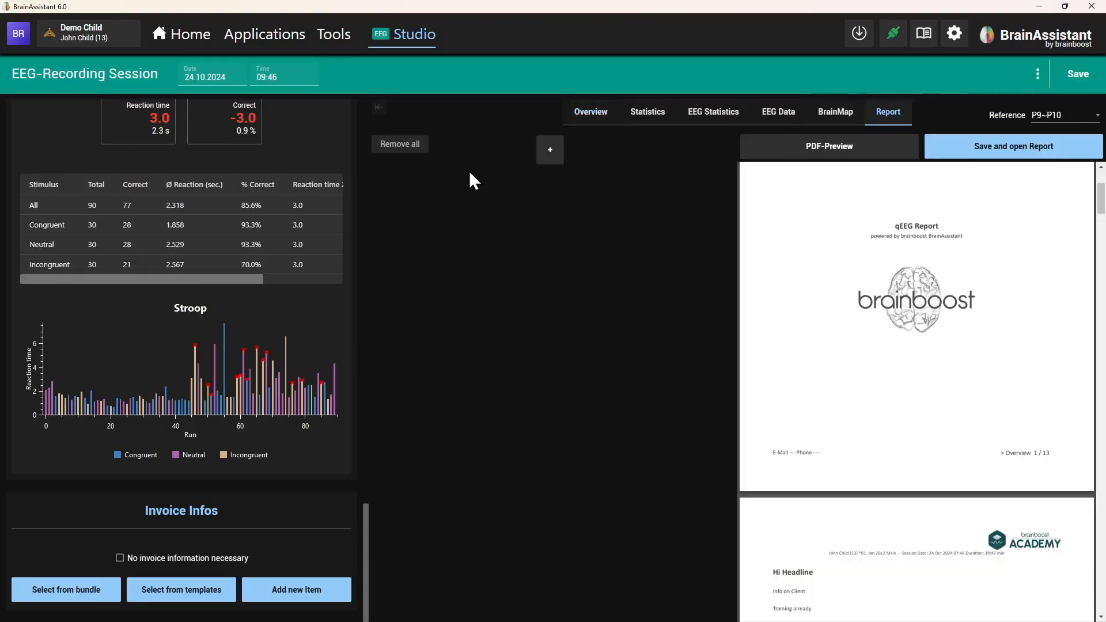
Step: Add a Basic Session and Client Information element to the empty report and generate its PDF preview
click(551, 151)
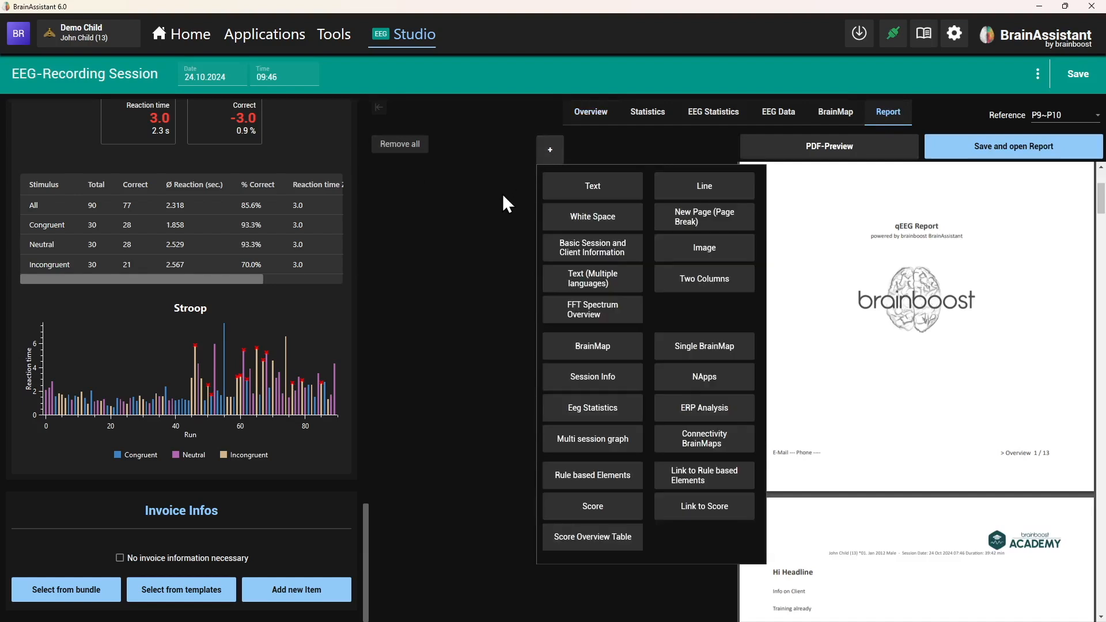
click(605, 251)
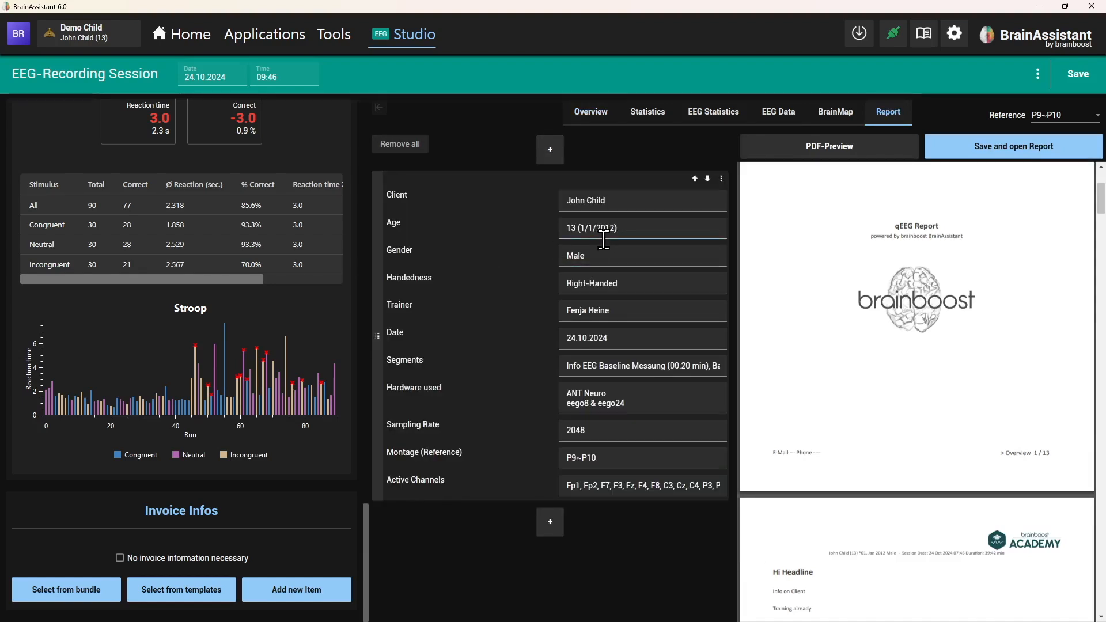
click(784, 147)
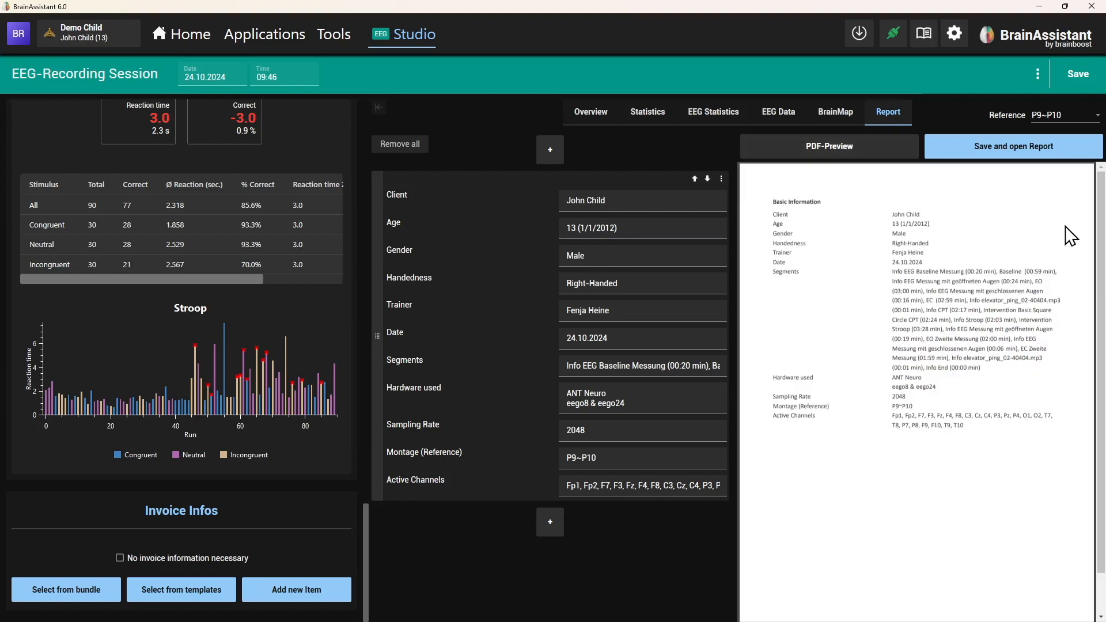
Step: Add an NApps element below the basic information and set its NApp to Stroop
click(550, 522)
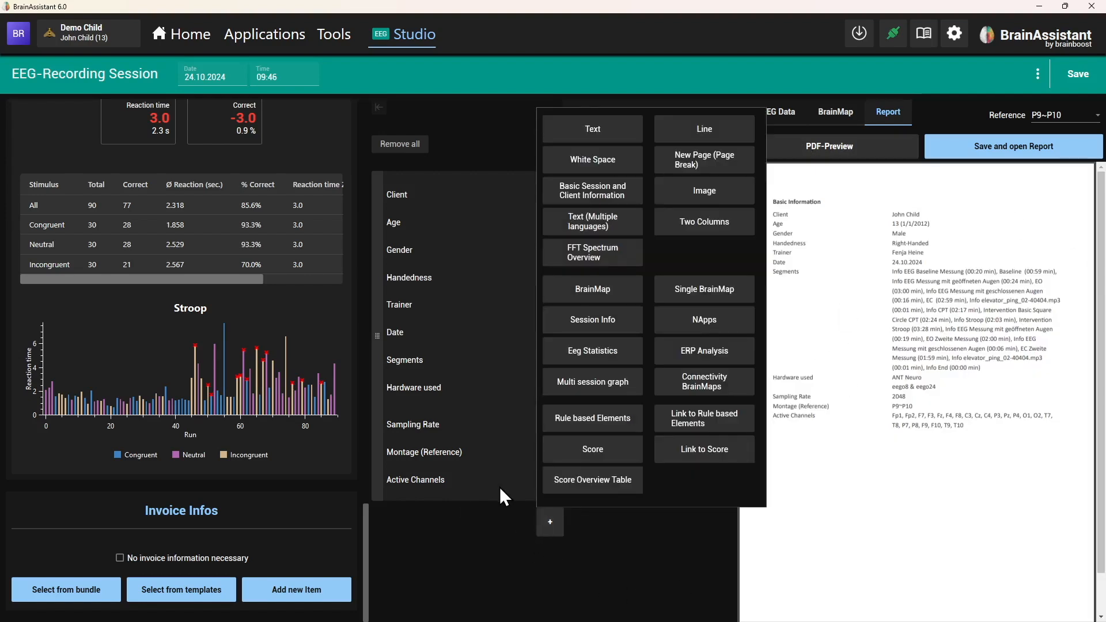
click(673, 327)
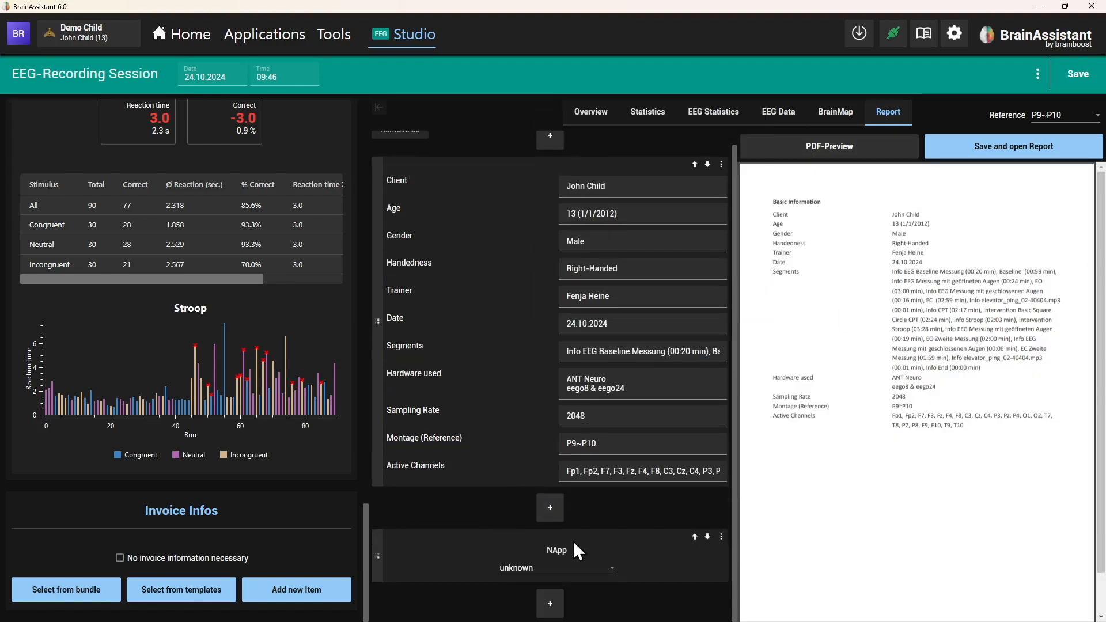
click(538, 567)
click(546, 503)
Step: Add another NApps element below the Stroop one and set its NApp to BasicSquareCircleCpt
click(559, 599)
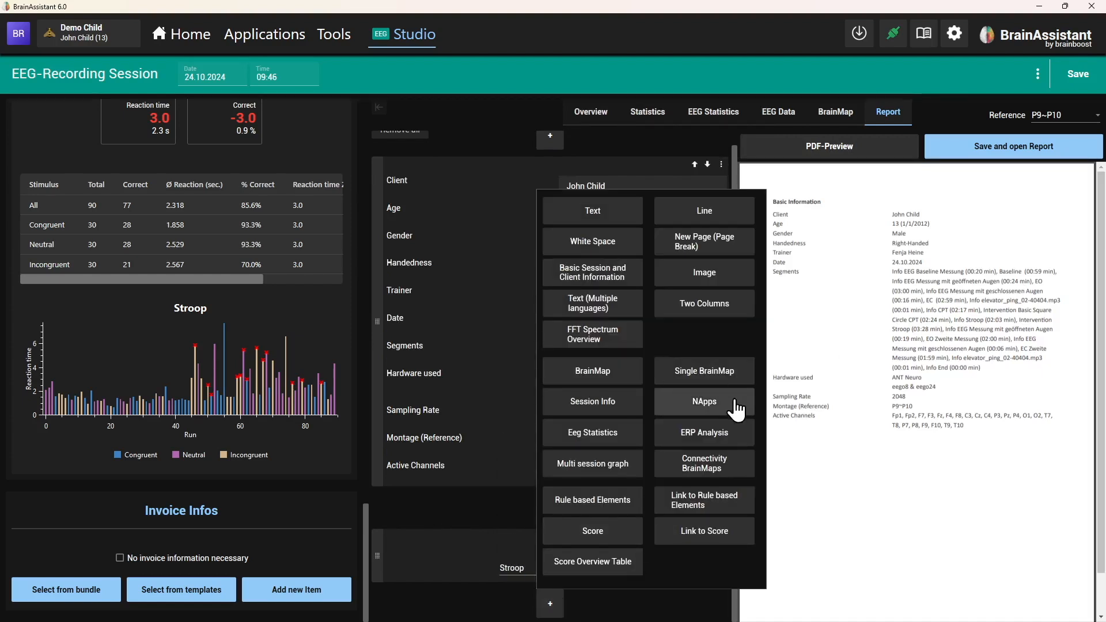
click(736, 402)
click(569, 568)
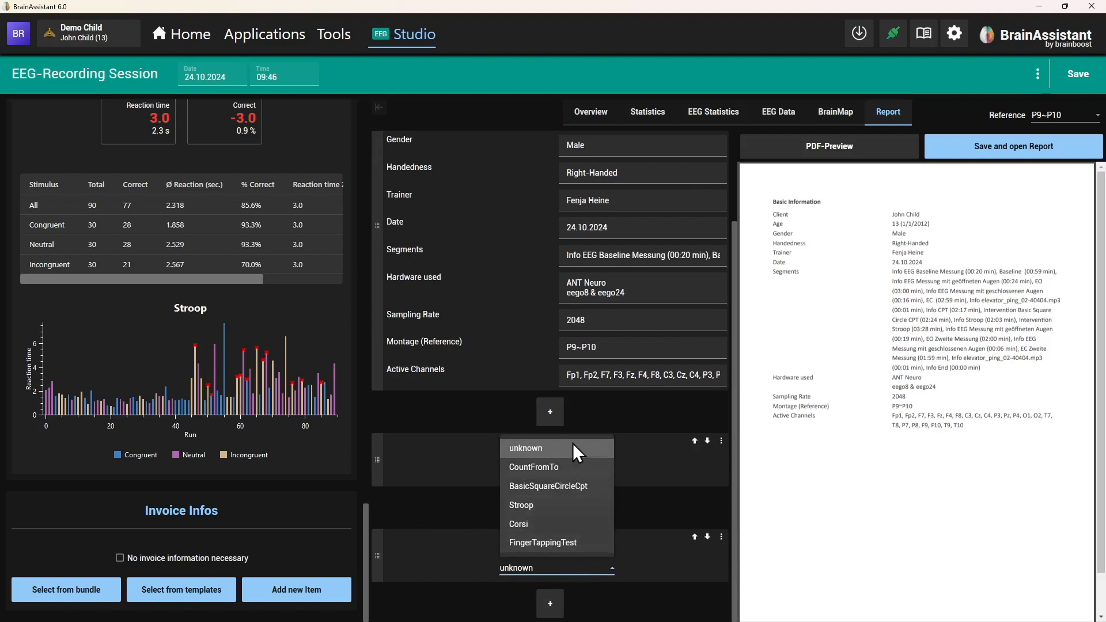
click(566, 487)
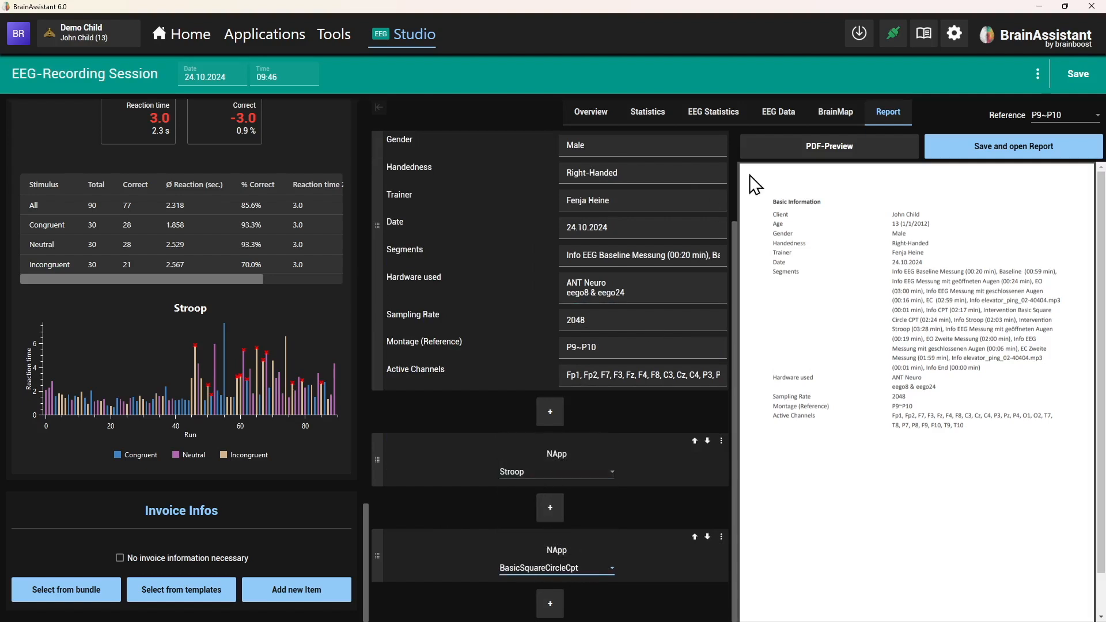
Step: Generate the report's PDF preview and check its pages through the Stroop and CPT sections
click(821, 151)
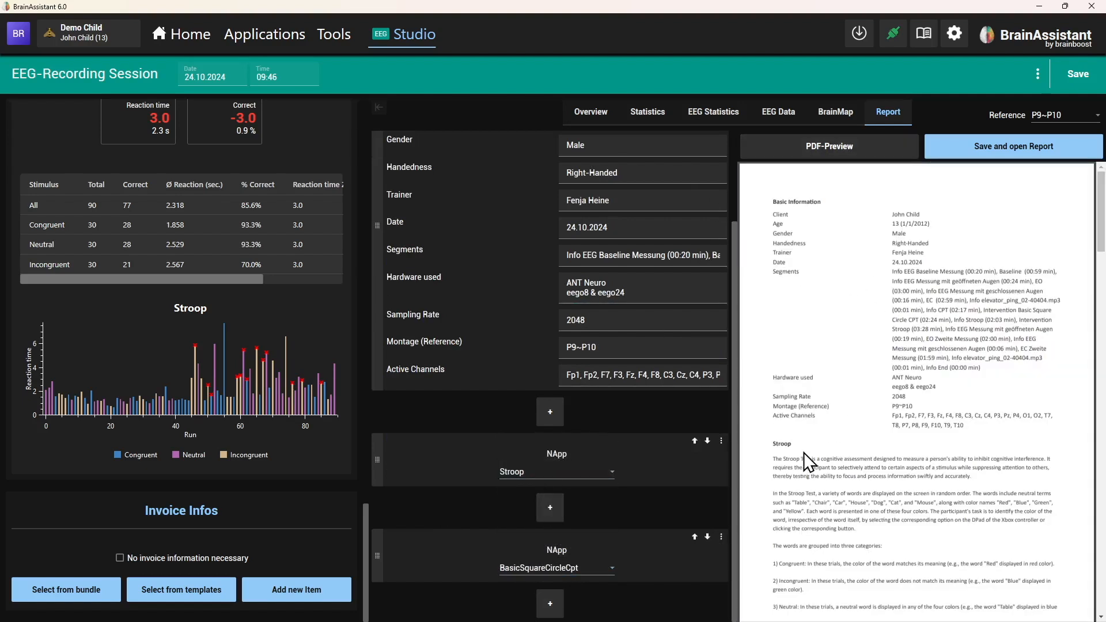
scroll(904, 449, down, 5)
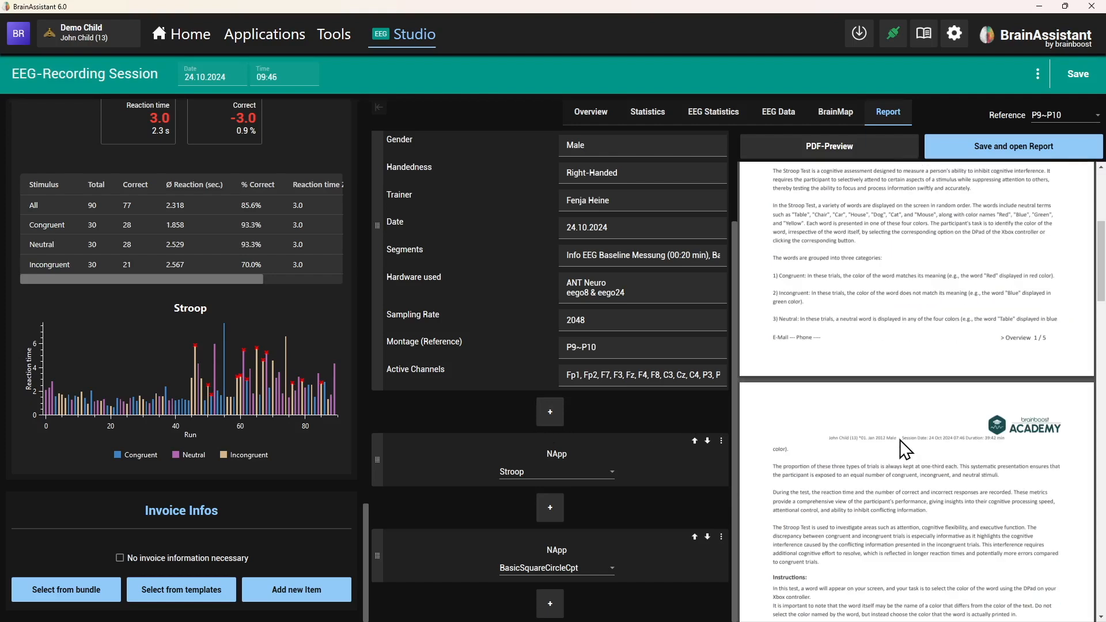
scroll(903, 461, down, 15)
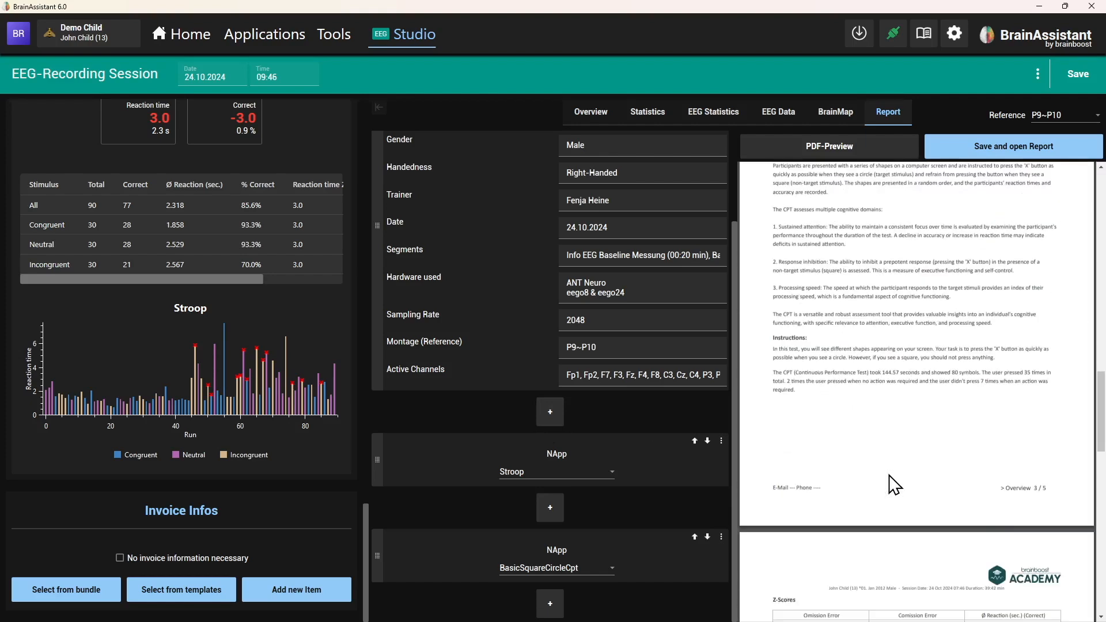
scroll(894, 486, down, 6)
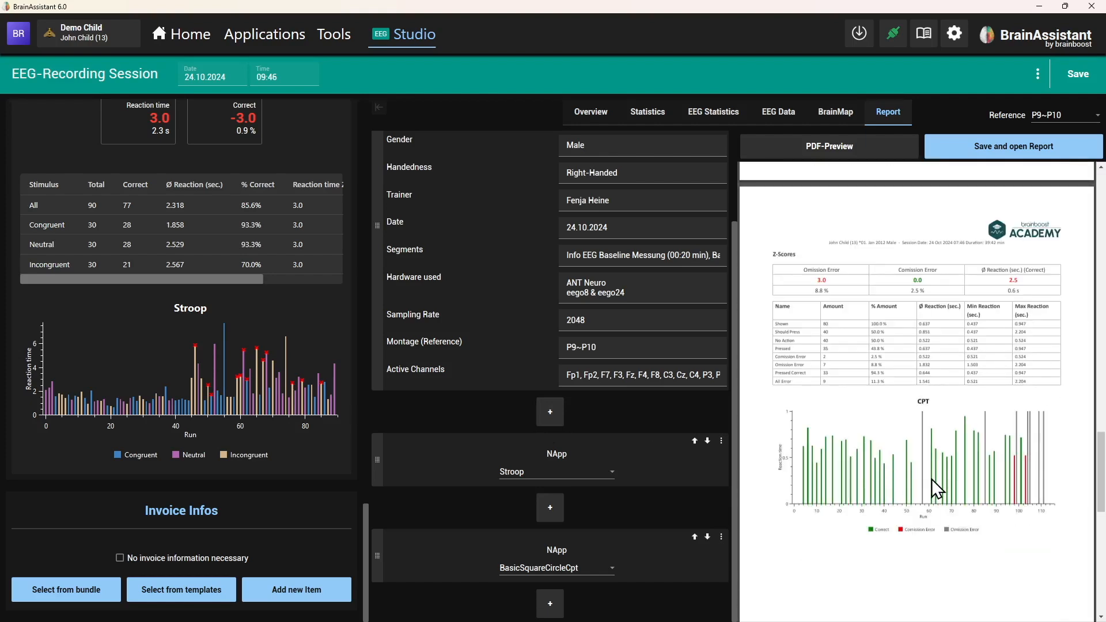
scroll(932, 479, down, 4)
scroll(904, 440, up, 3)
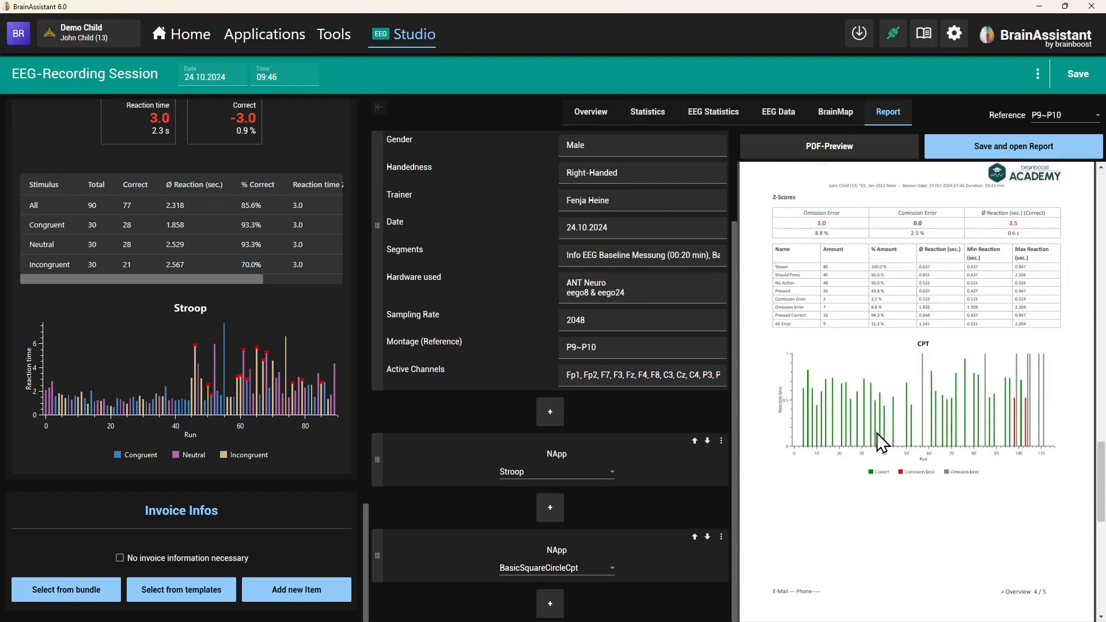
Step: Switch to the webinar PDF in the browser and present it full screen from page 12 to the Customizations slide on page 14
click(1040, 7)
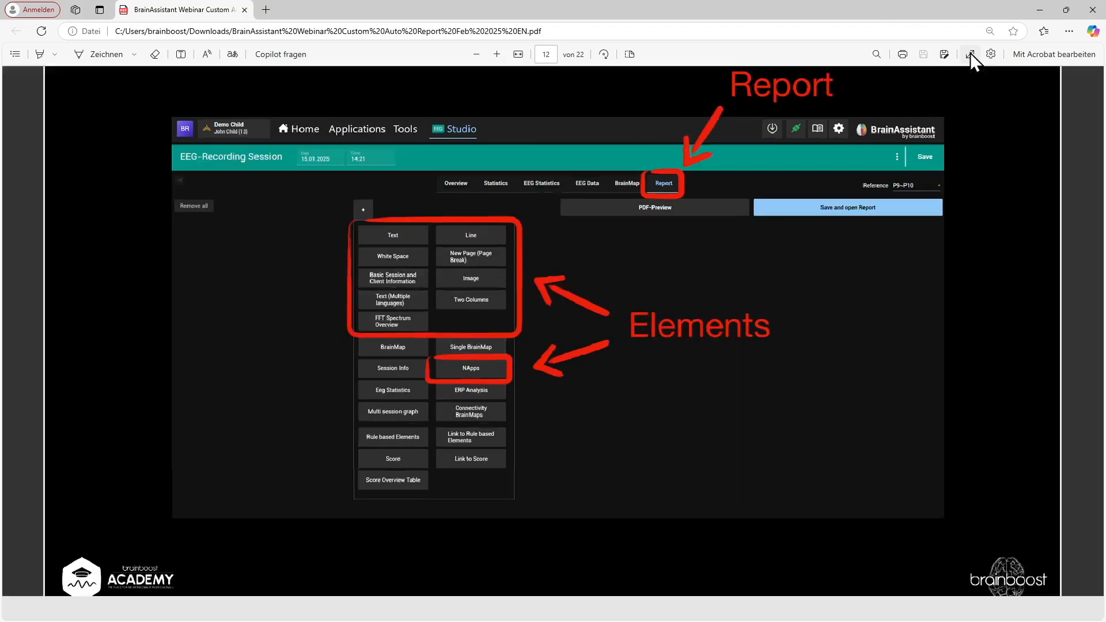
click(970, 53)
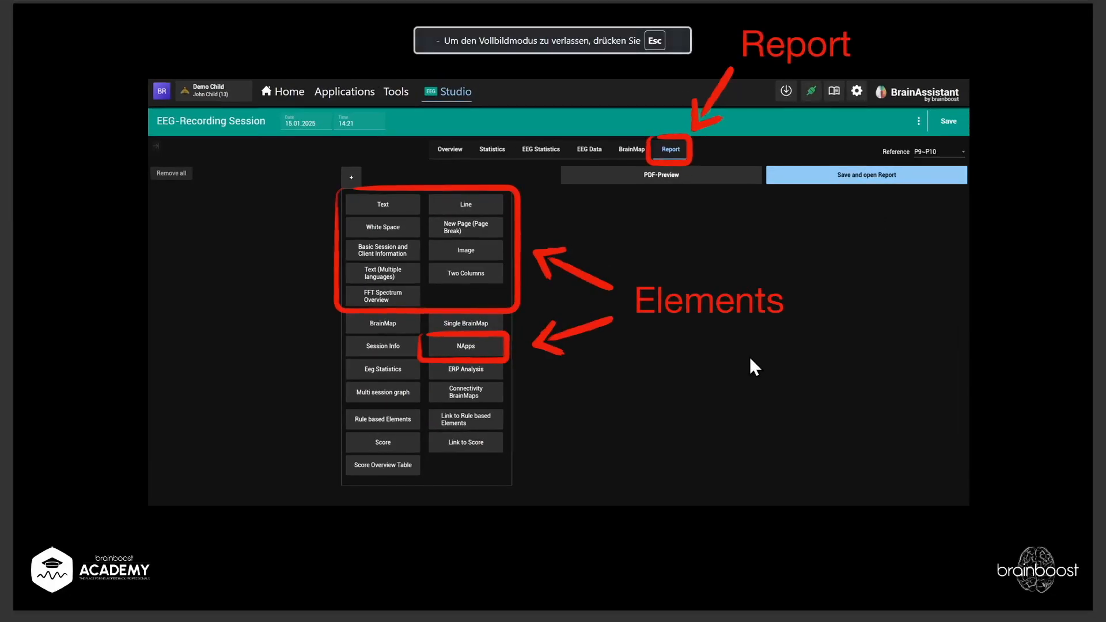
key(Right)
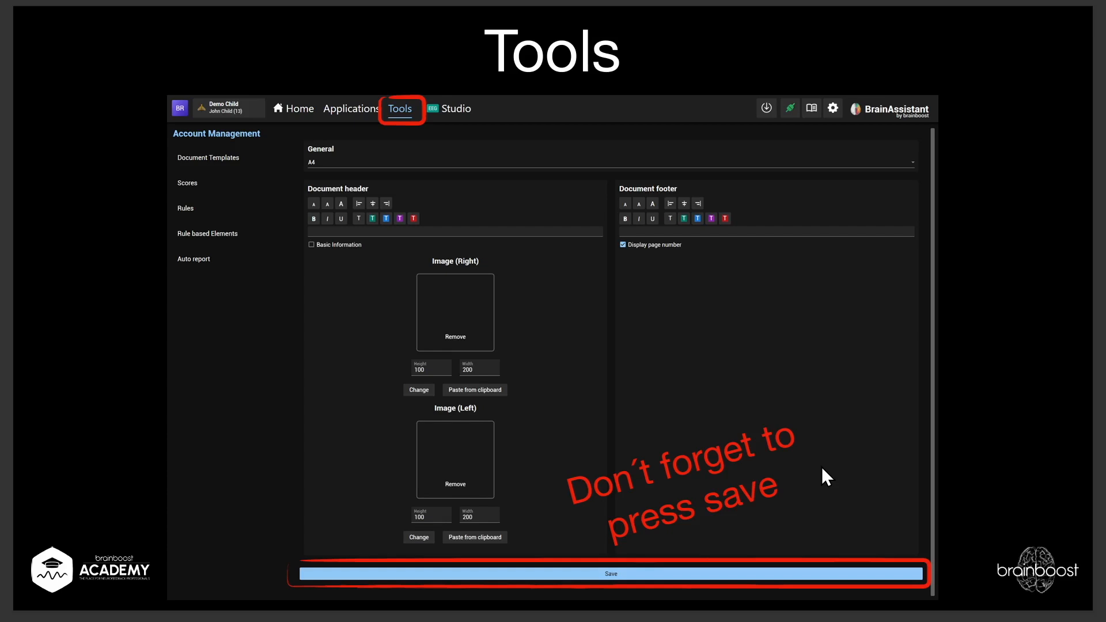
key(Right)
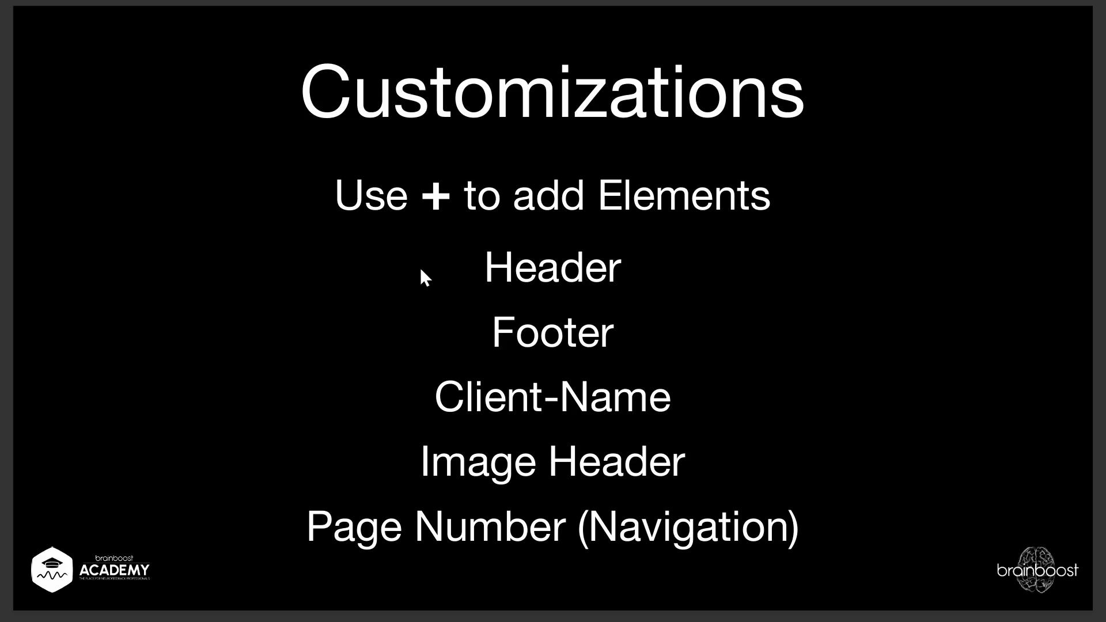
key(Escape)
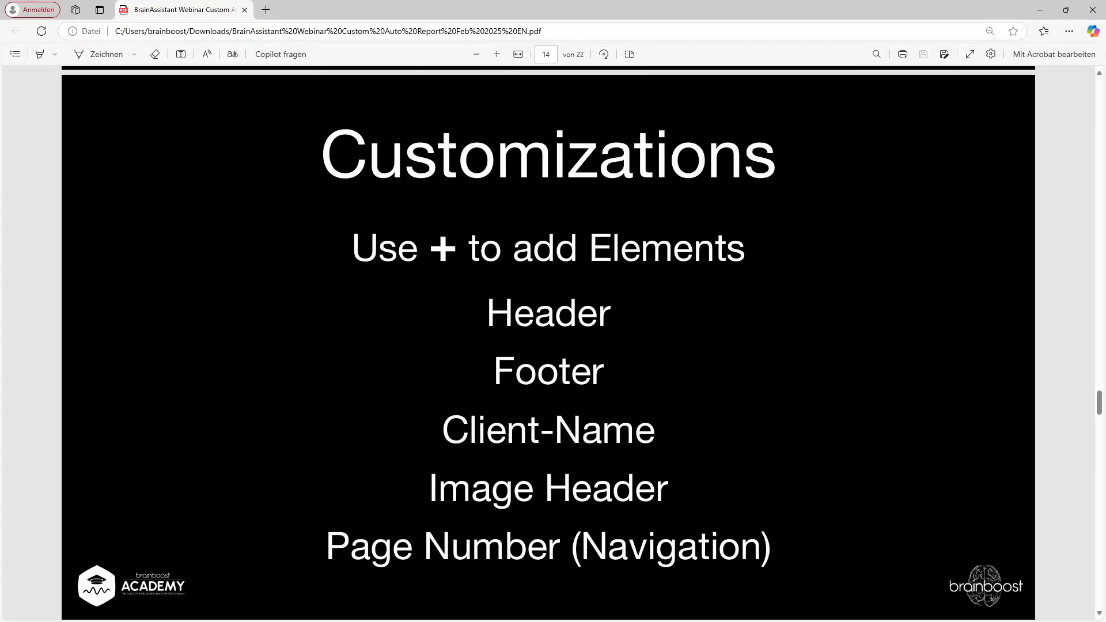
Step: Switch back to BrainAssistant and remove all elements from the session's report
key(alt+Tab)
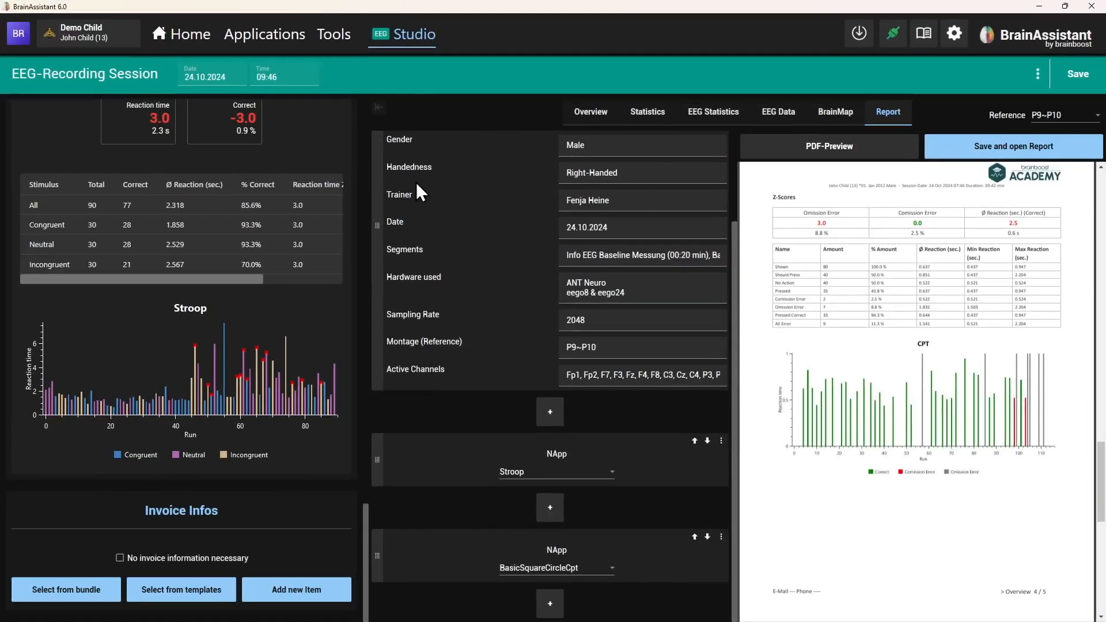
scroll(444, 167, up, 3)
click(397, 147)
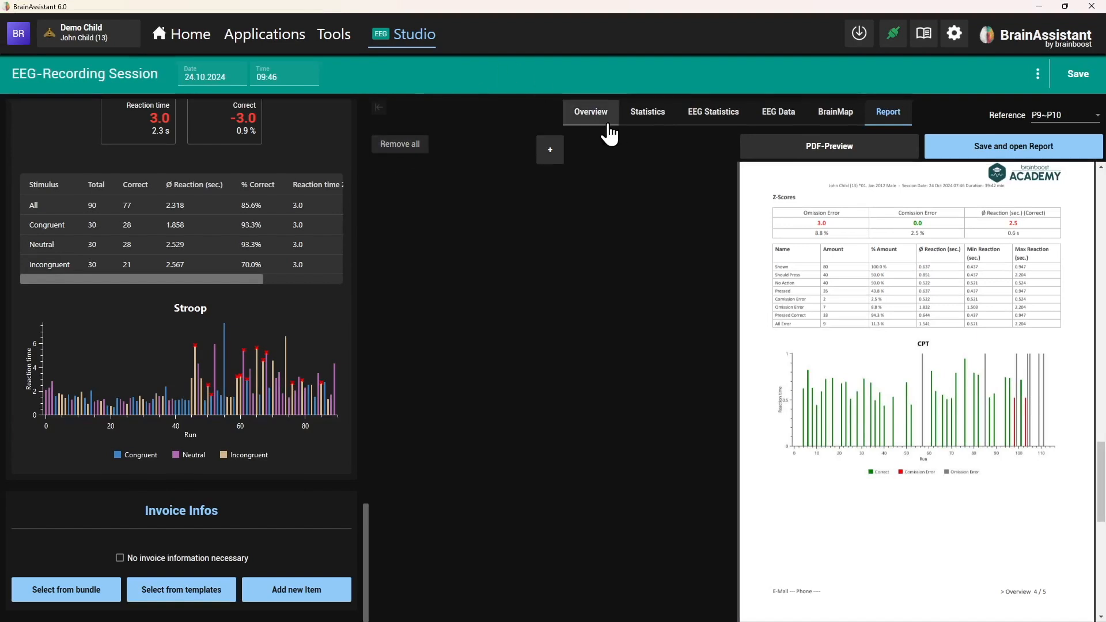
Step: Insert the elements of the Full Report v24.11a auto report into the session's report and review the resulting element list
click(591, 118)
click(494, 308)
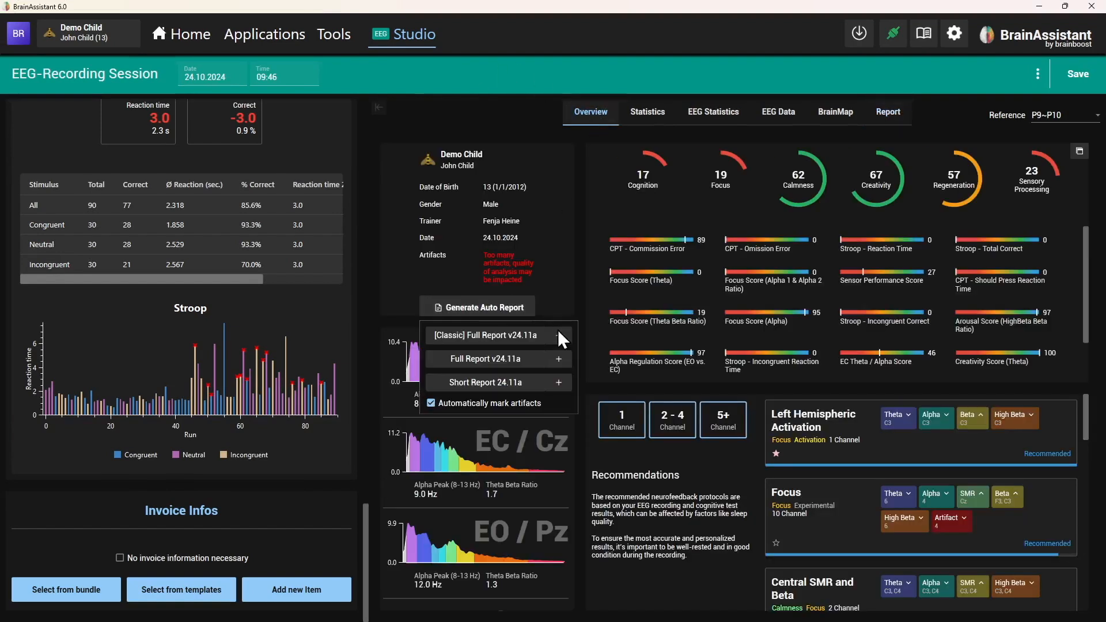
click(560, 357)
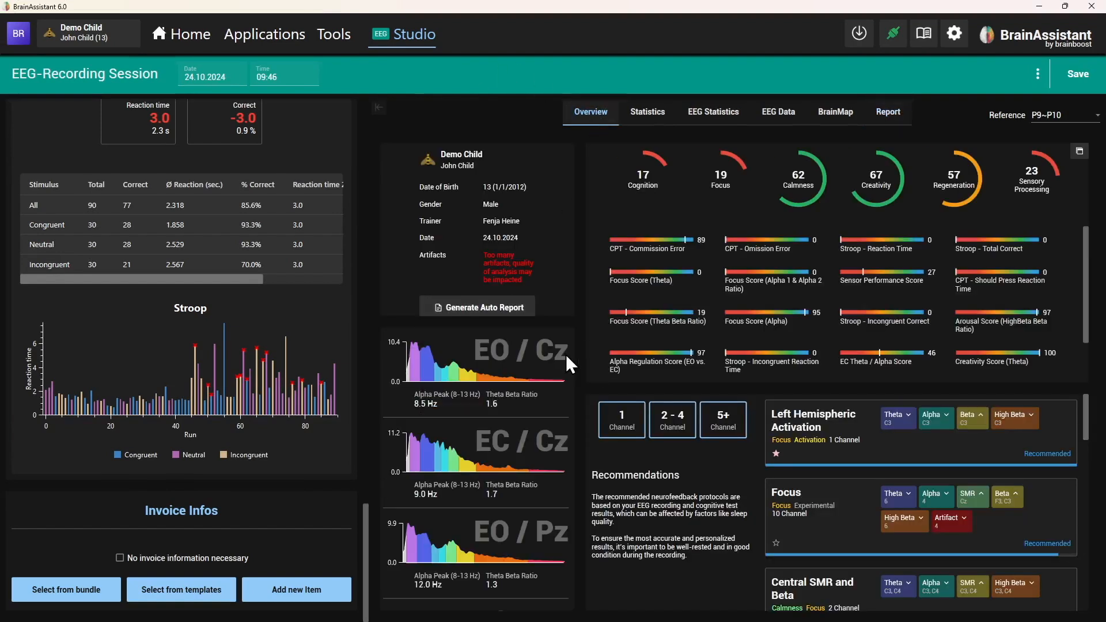
click(893, 119)
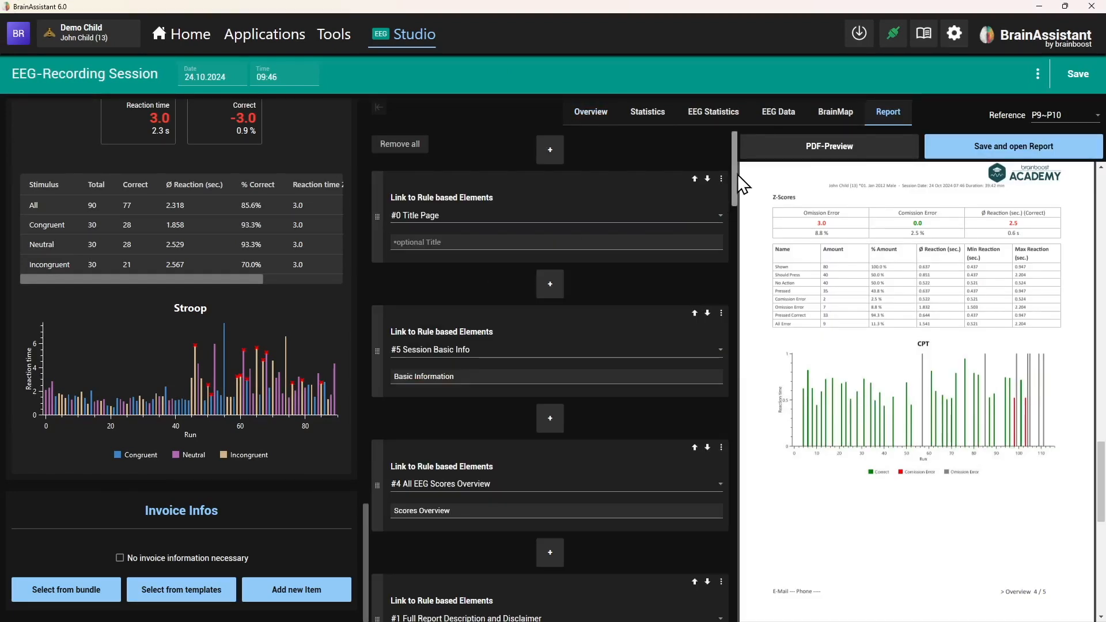
drag(738, 174, 732, 557)
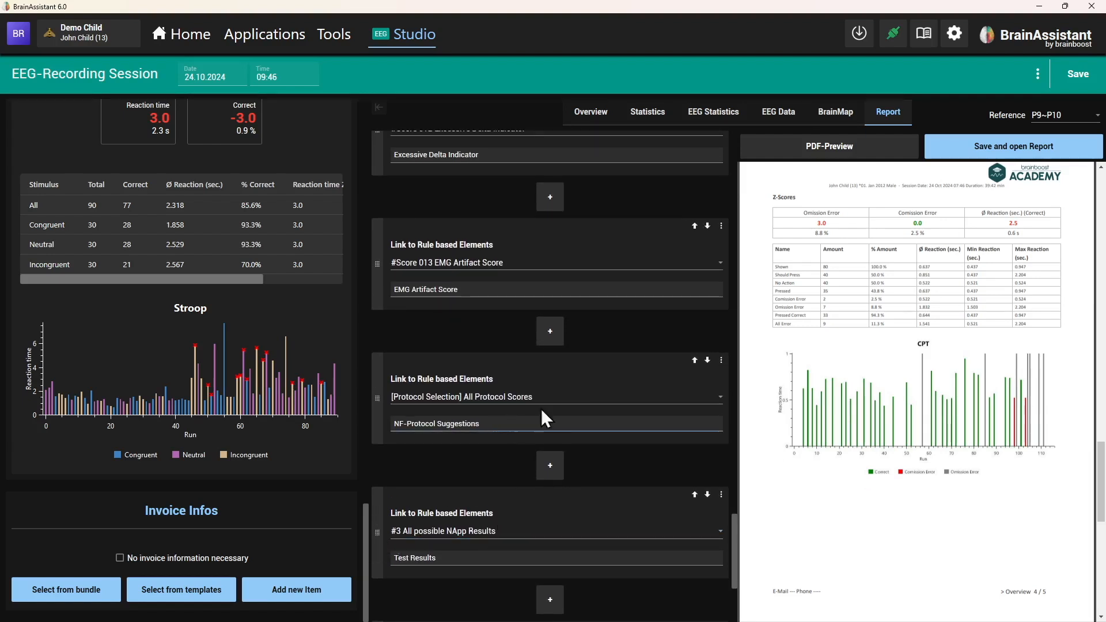
scroll(496, 310, up, 3)
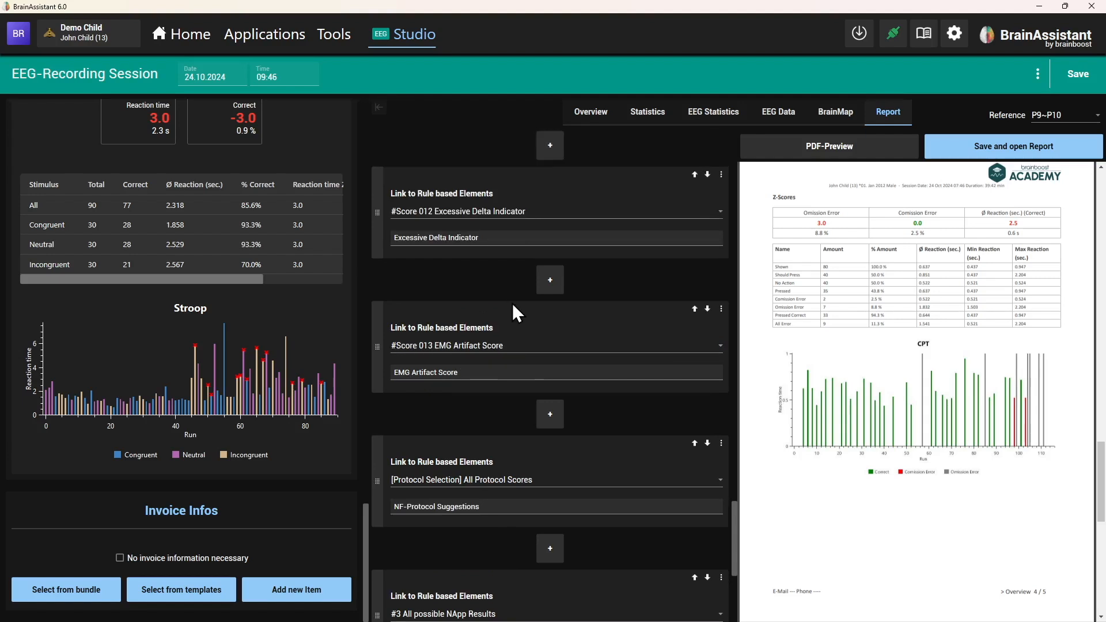
scroll(513, 306, down, 10)
scroll(513, 309, down, 1)
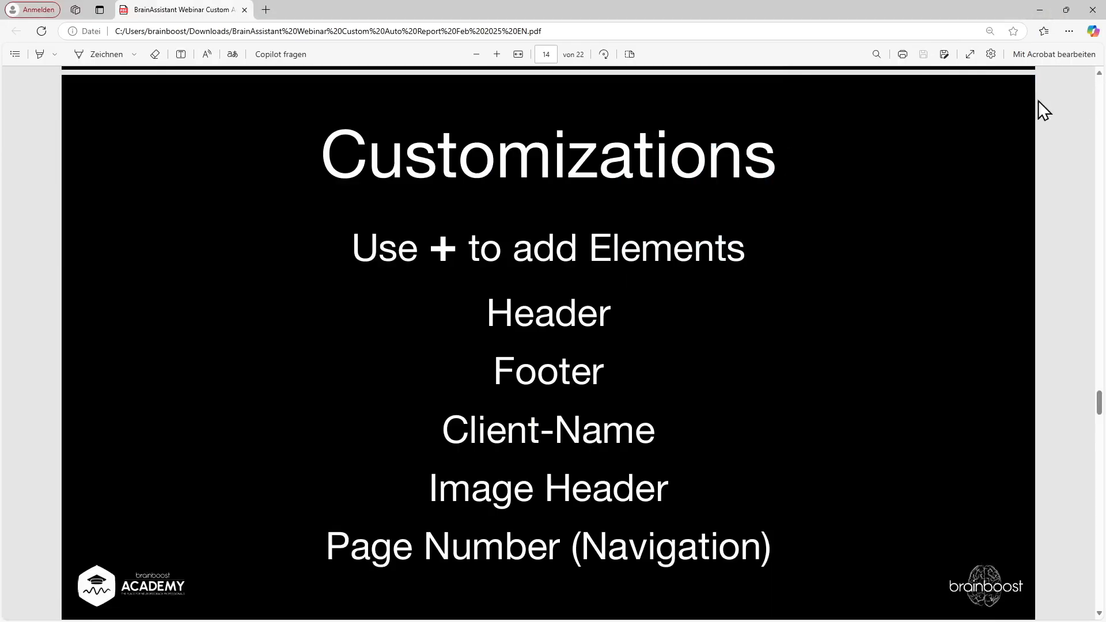
Step: Switch to the webinar PDF in the browser and present the Customizations slide on page 14 full screen
click(973, 55)
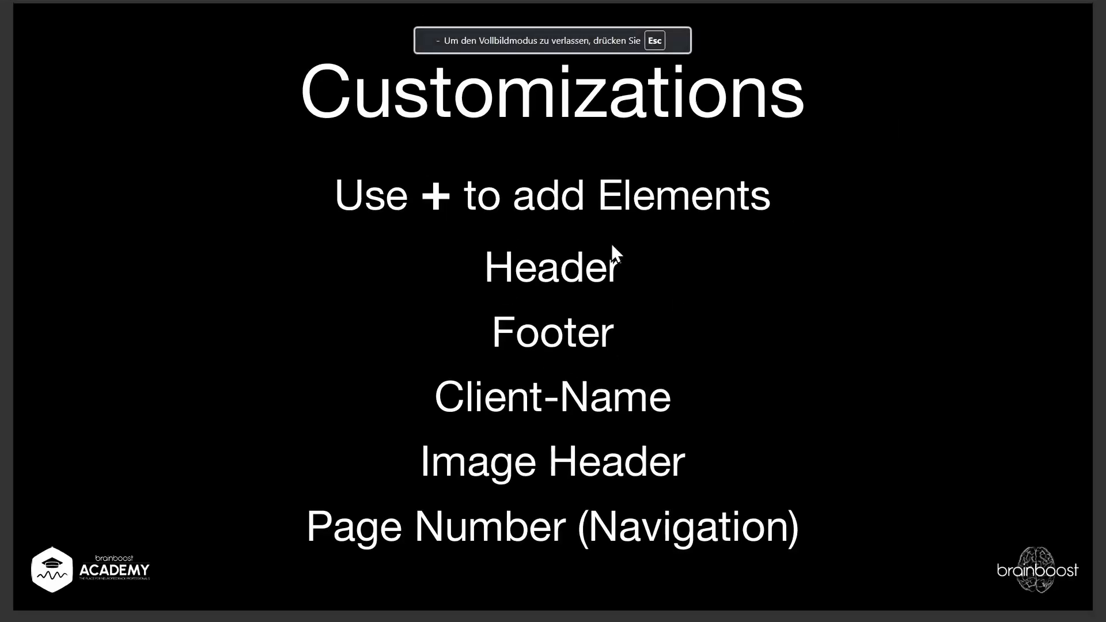